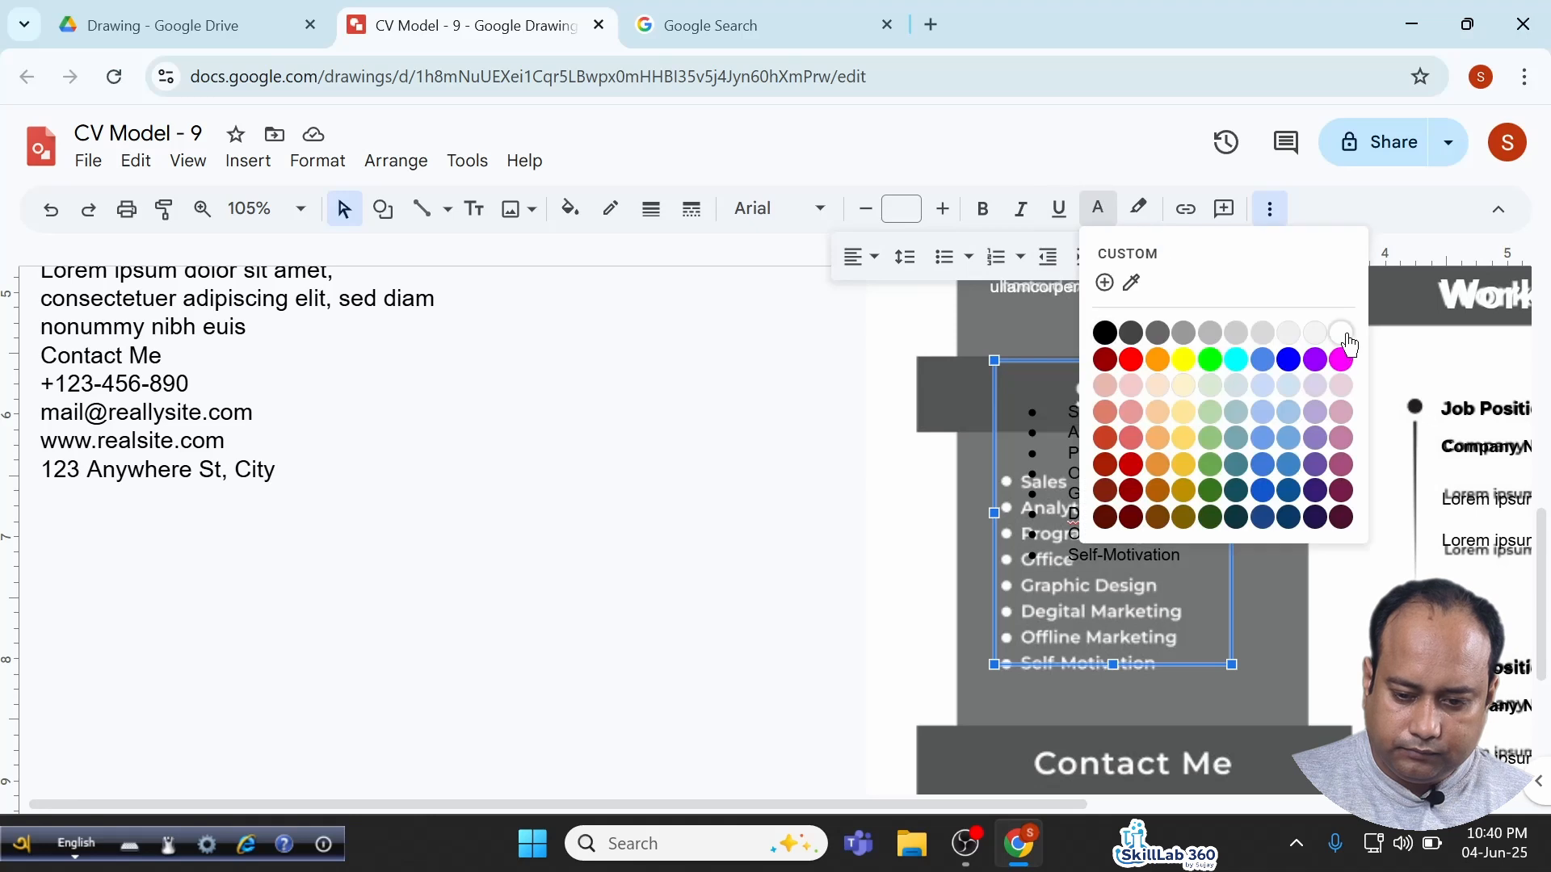
Make the skills list text white and larger, and widen its text box on both sides.
{"action": "left_click", "coordinate": [1341, 332]}
{"action": "scroll", "coordinate": [851, 396], "scroll_direction": "right", "scroll_amount": 5}
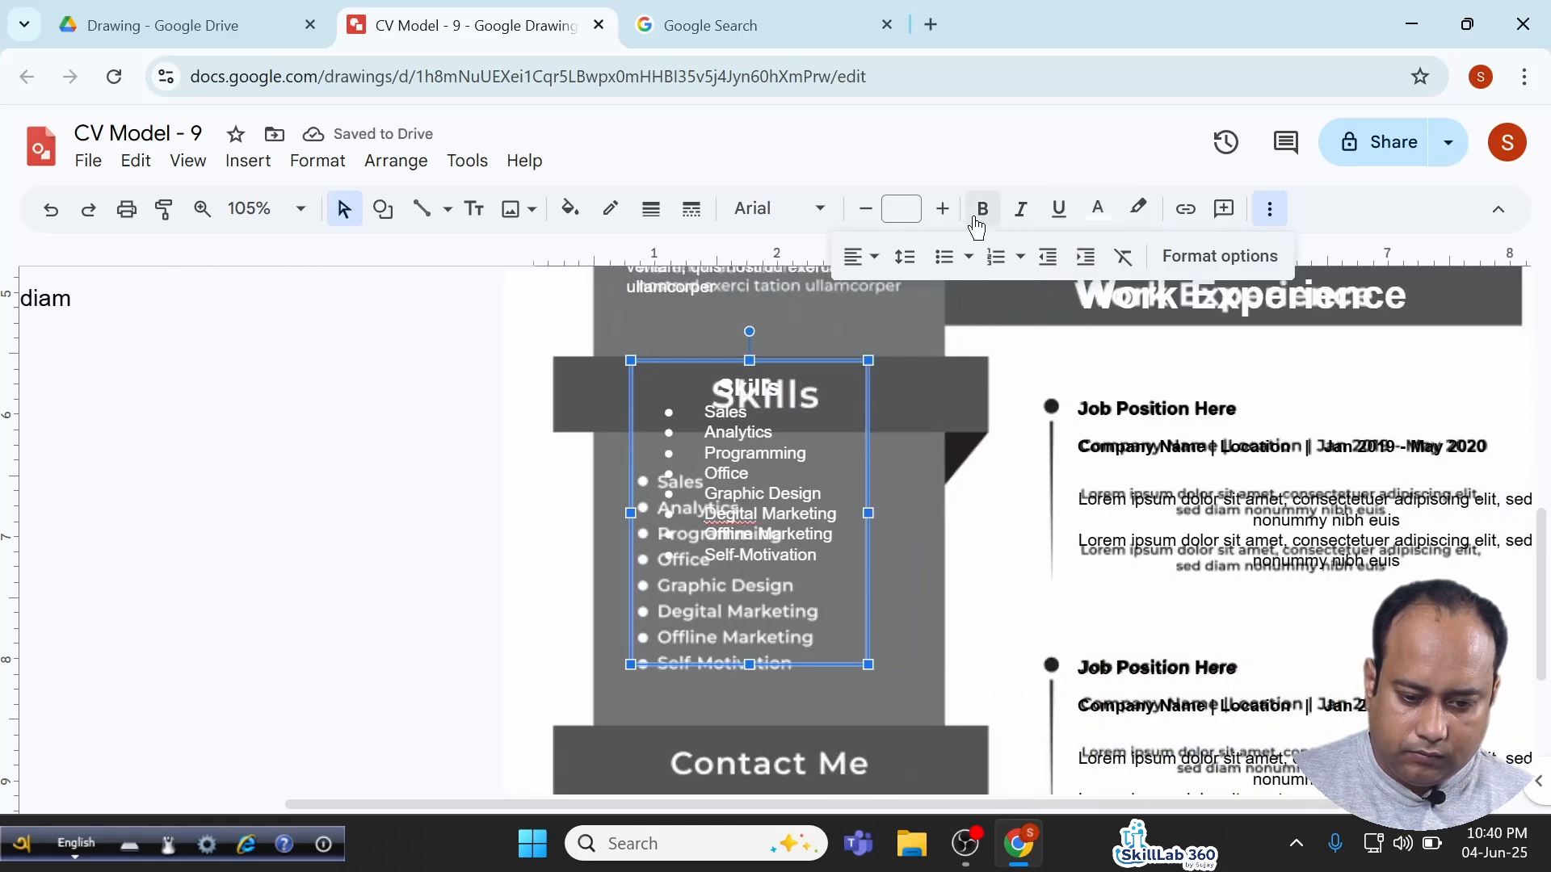
{"action": "left_click", "coordinate": [945, 212]}
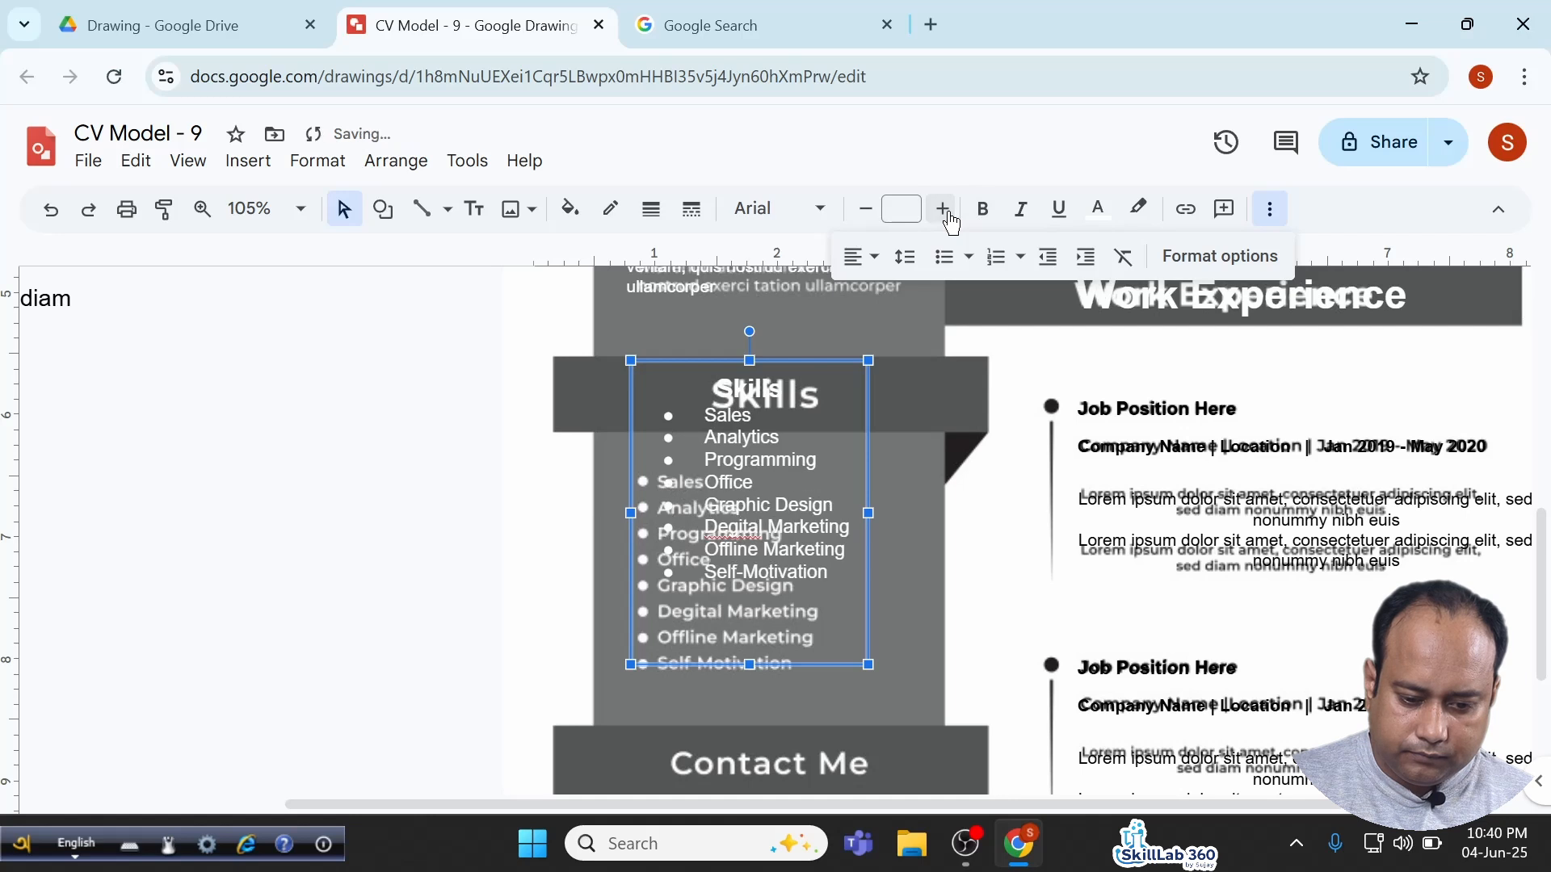
{"action": "left_click_drag", "start_coordinate": [870, 511], "coordinate": [884, 512]}
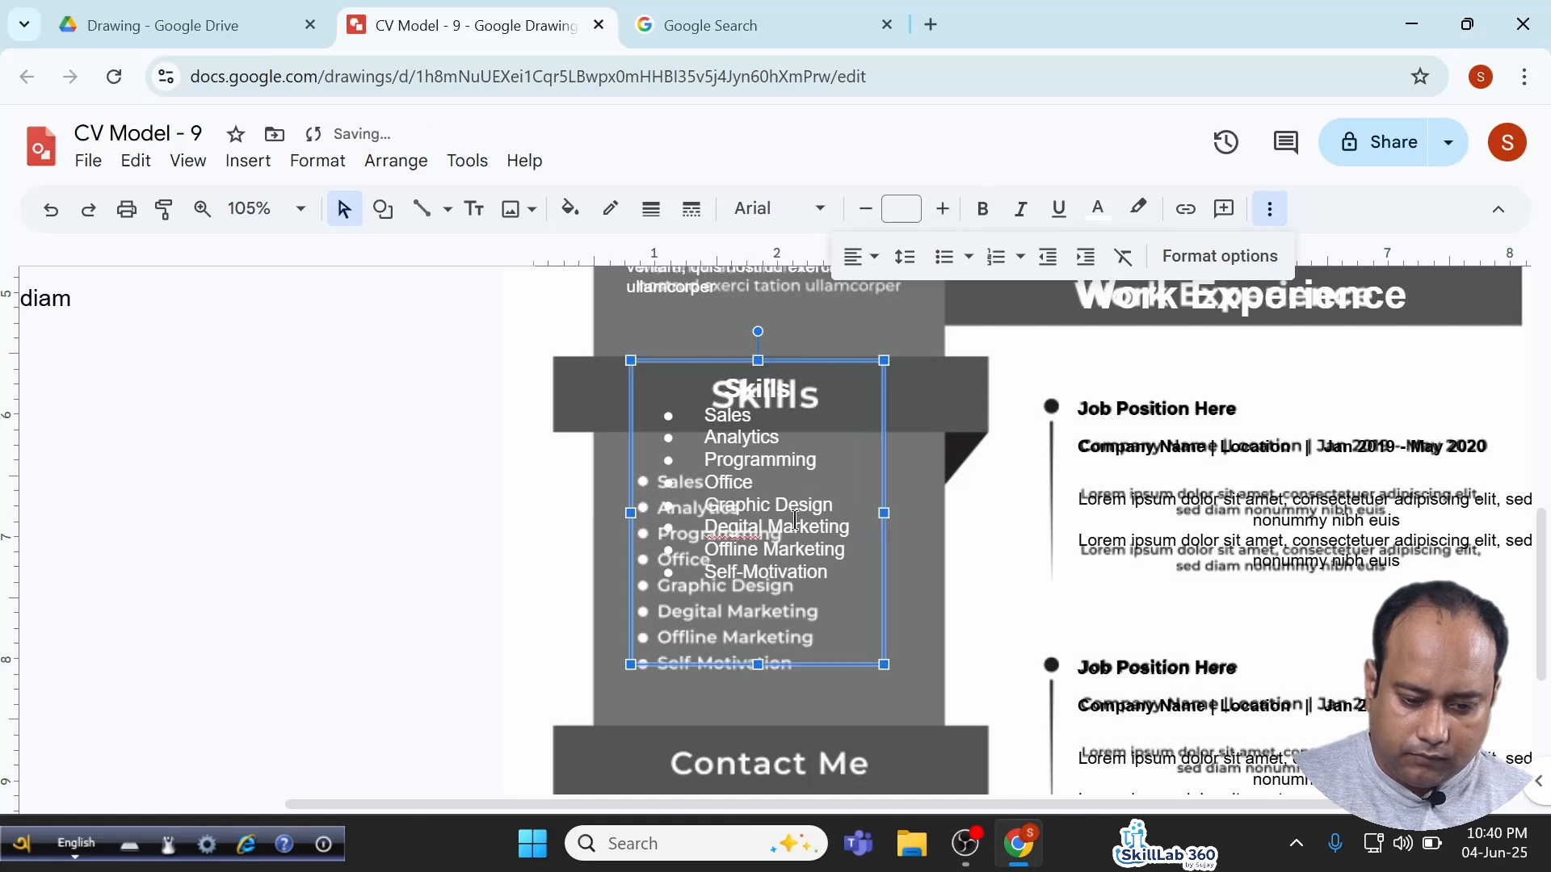
{"action": "left_click_drag", "start_coordinate": [632, 513], "coordinate": [613, 513]}
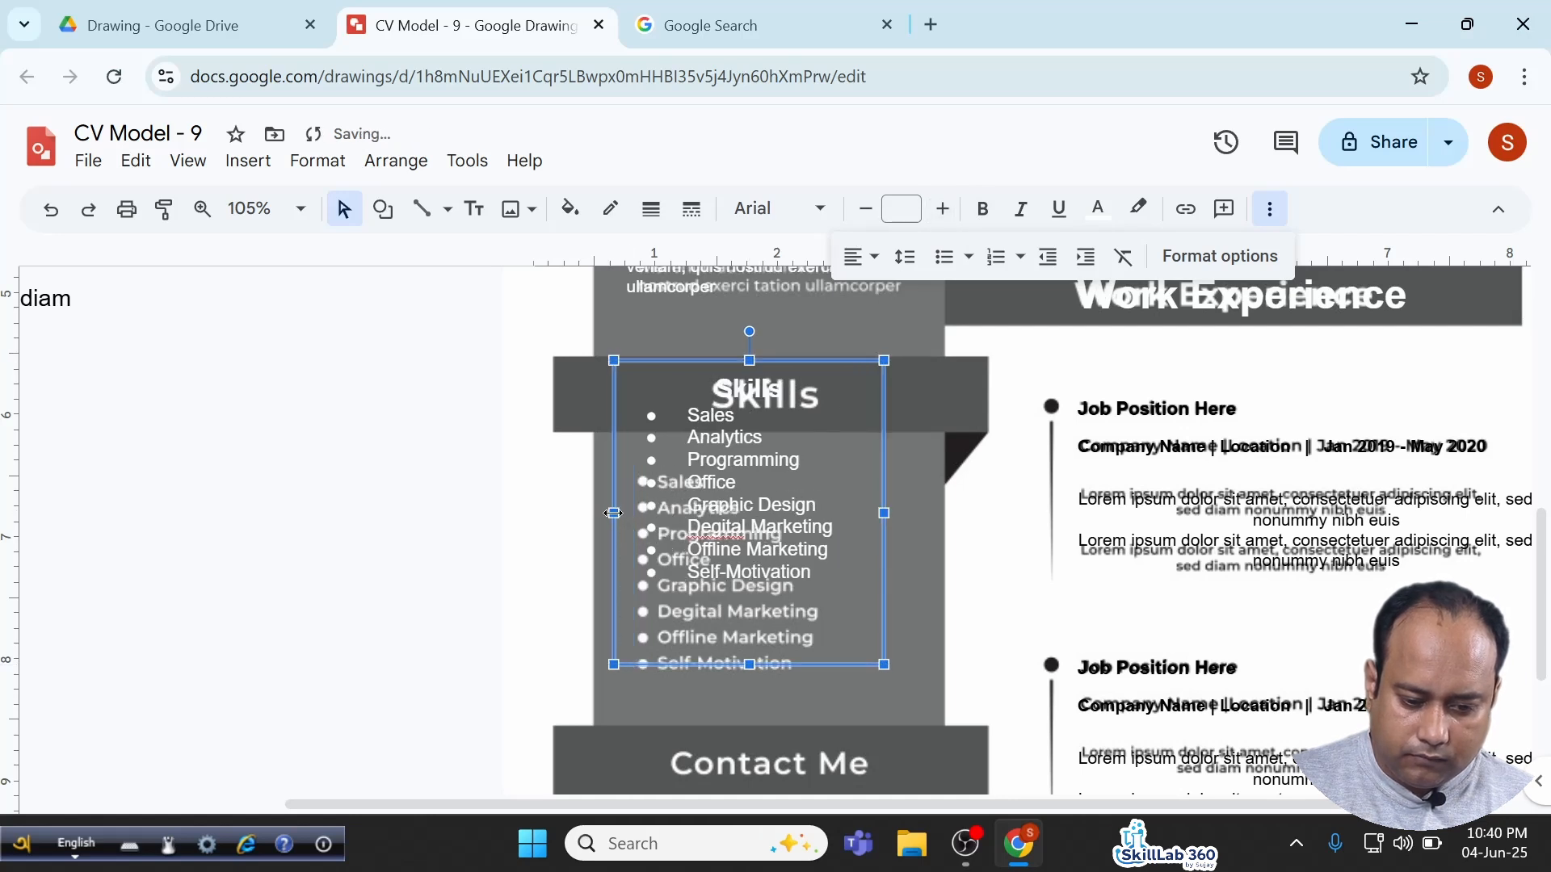
{"action": "left_click", "coordinate": [945, 212]}
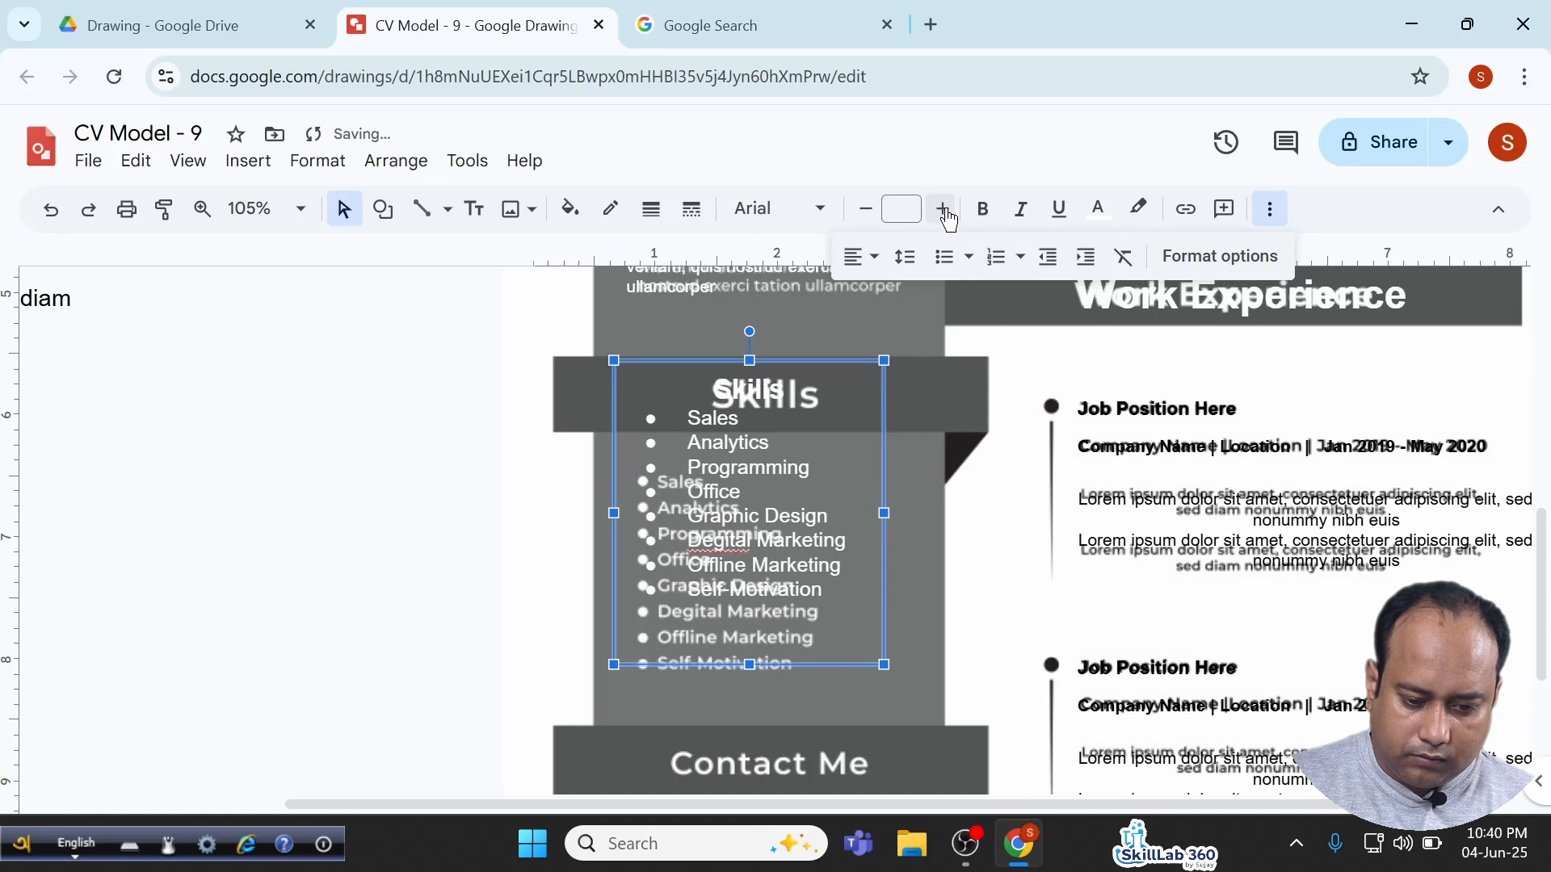
{"action": "left_click", "coordinate": [949, 217]}
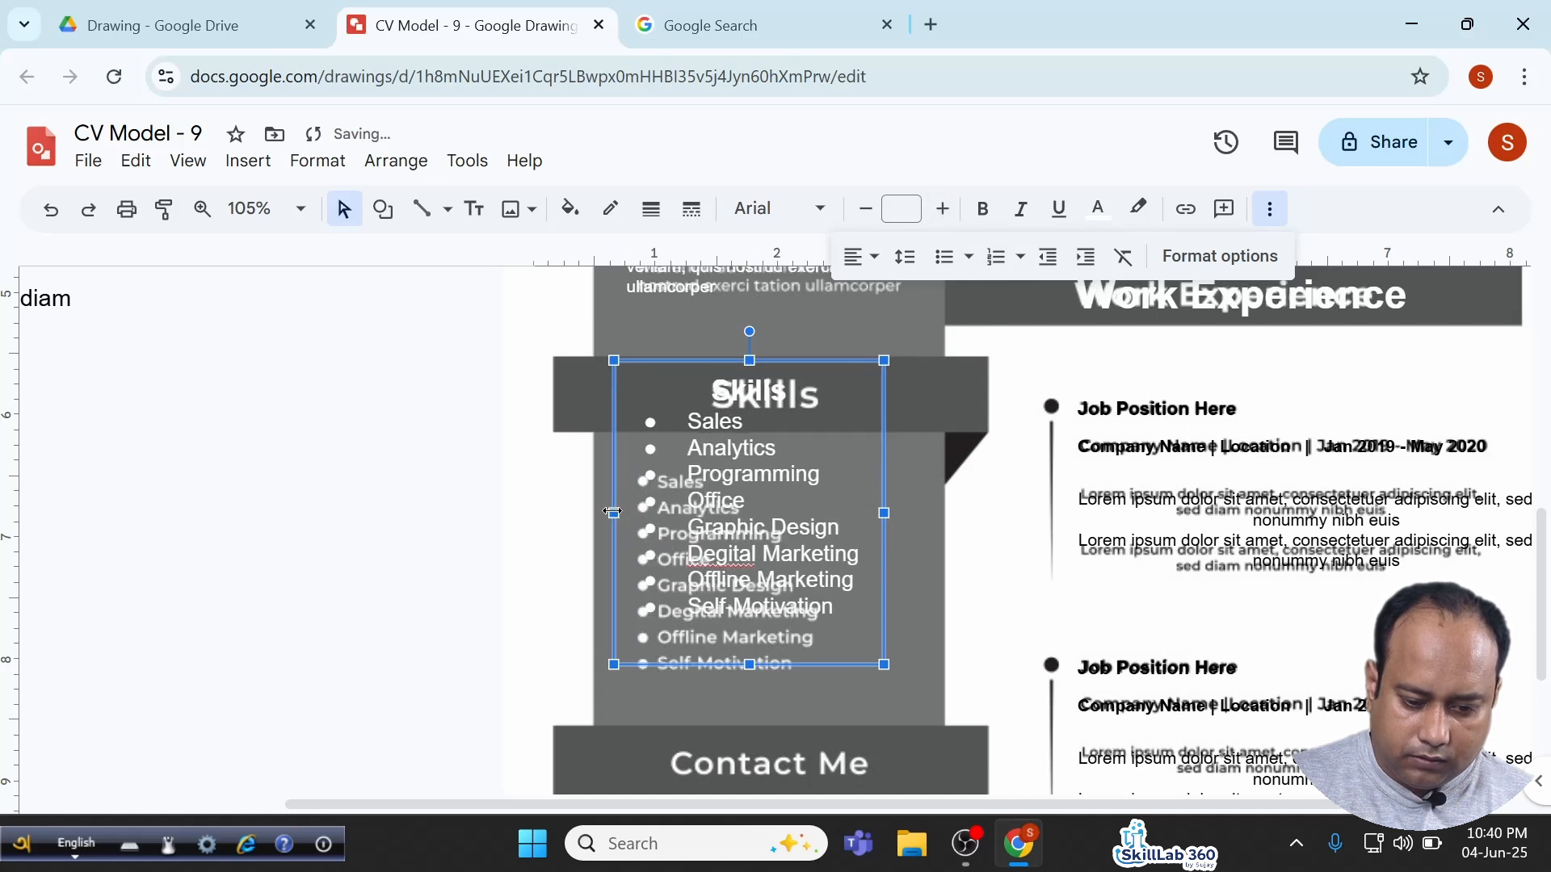
{"action": "left_click_drag", "start_coordinate": [601, 513], "coordinate": [589, 513]}
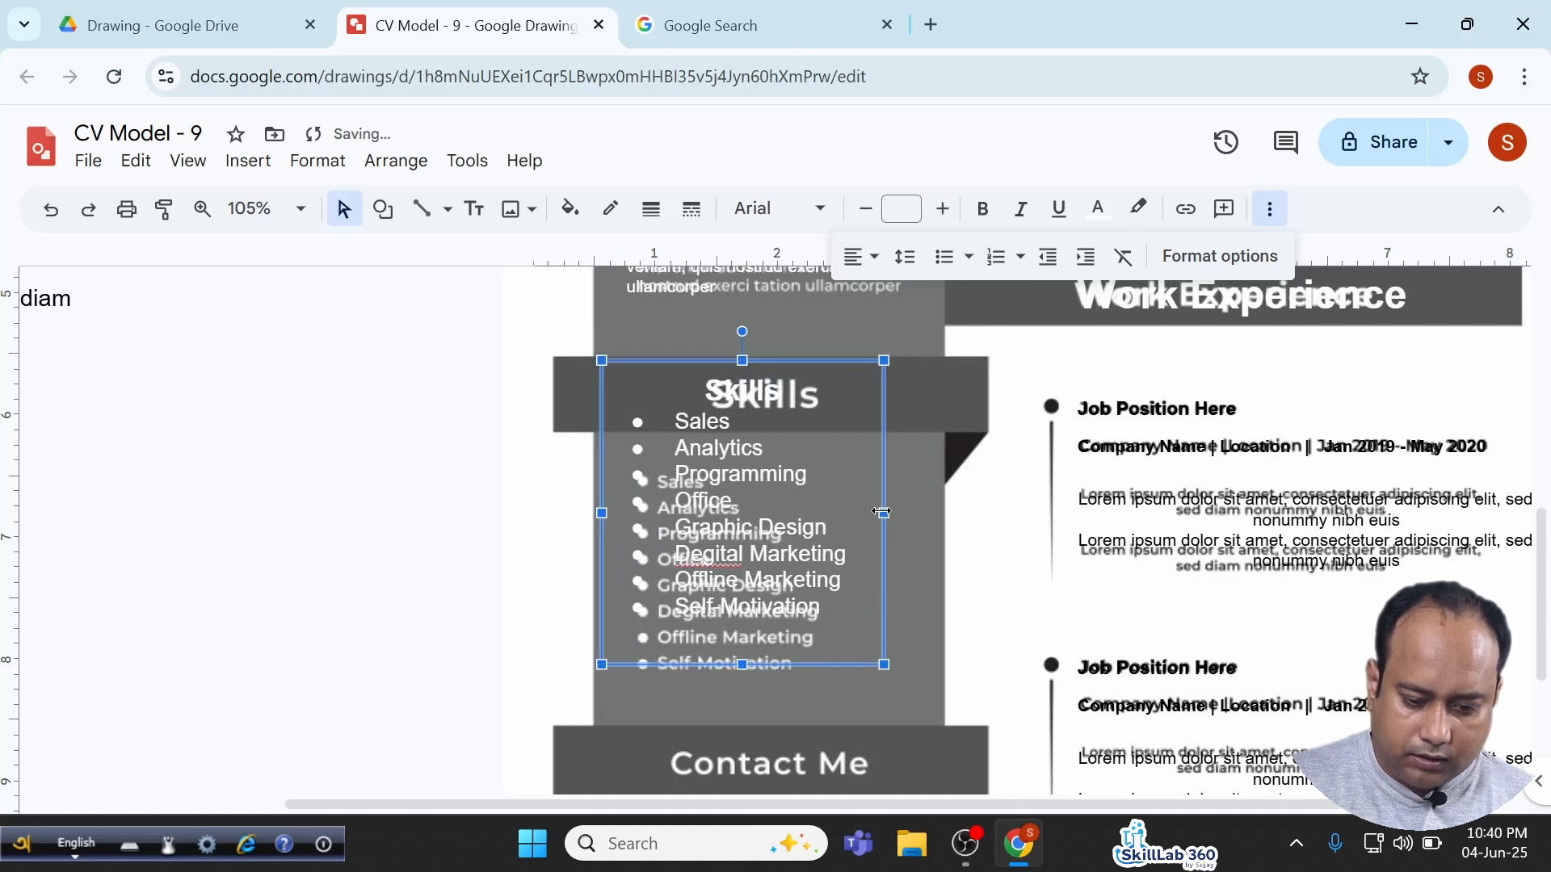
{"action": "left_click_drag", "start_coordinate": [882, 512], "coordinate": [889, 512]}
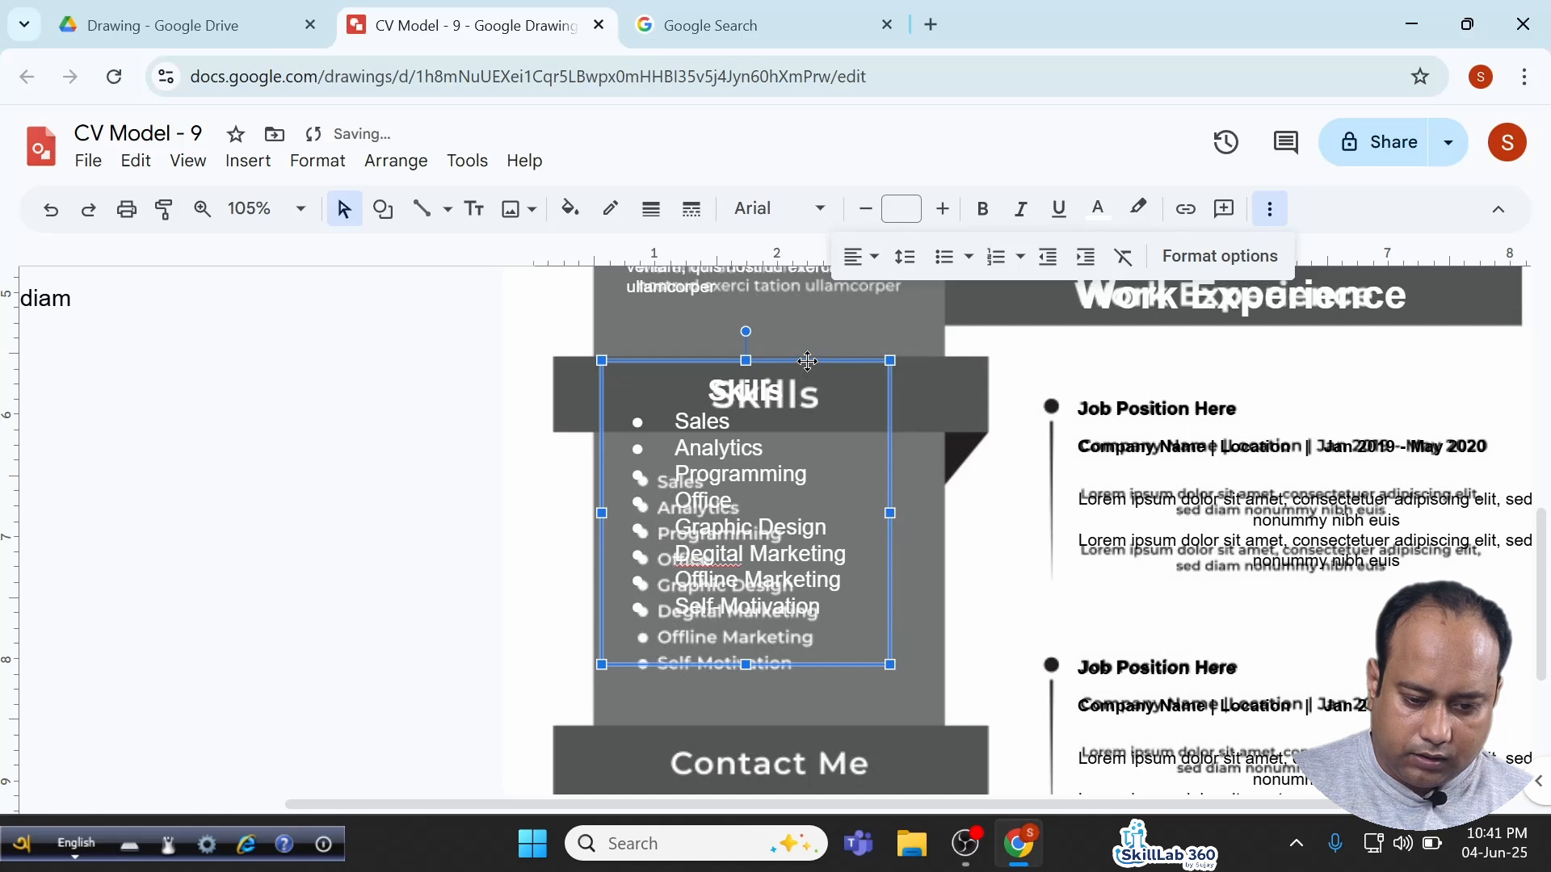
{"action": "left_click_drag", "start_coordinate": [808, 361], "coordinate": [809, 365]}
Enlarge the Skills heading to 24, add a blank line below it, and lengthen the box downward.
{"action": "double_click", "coordinate": [750, 396]}
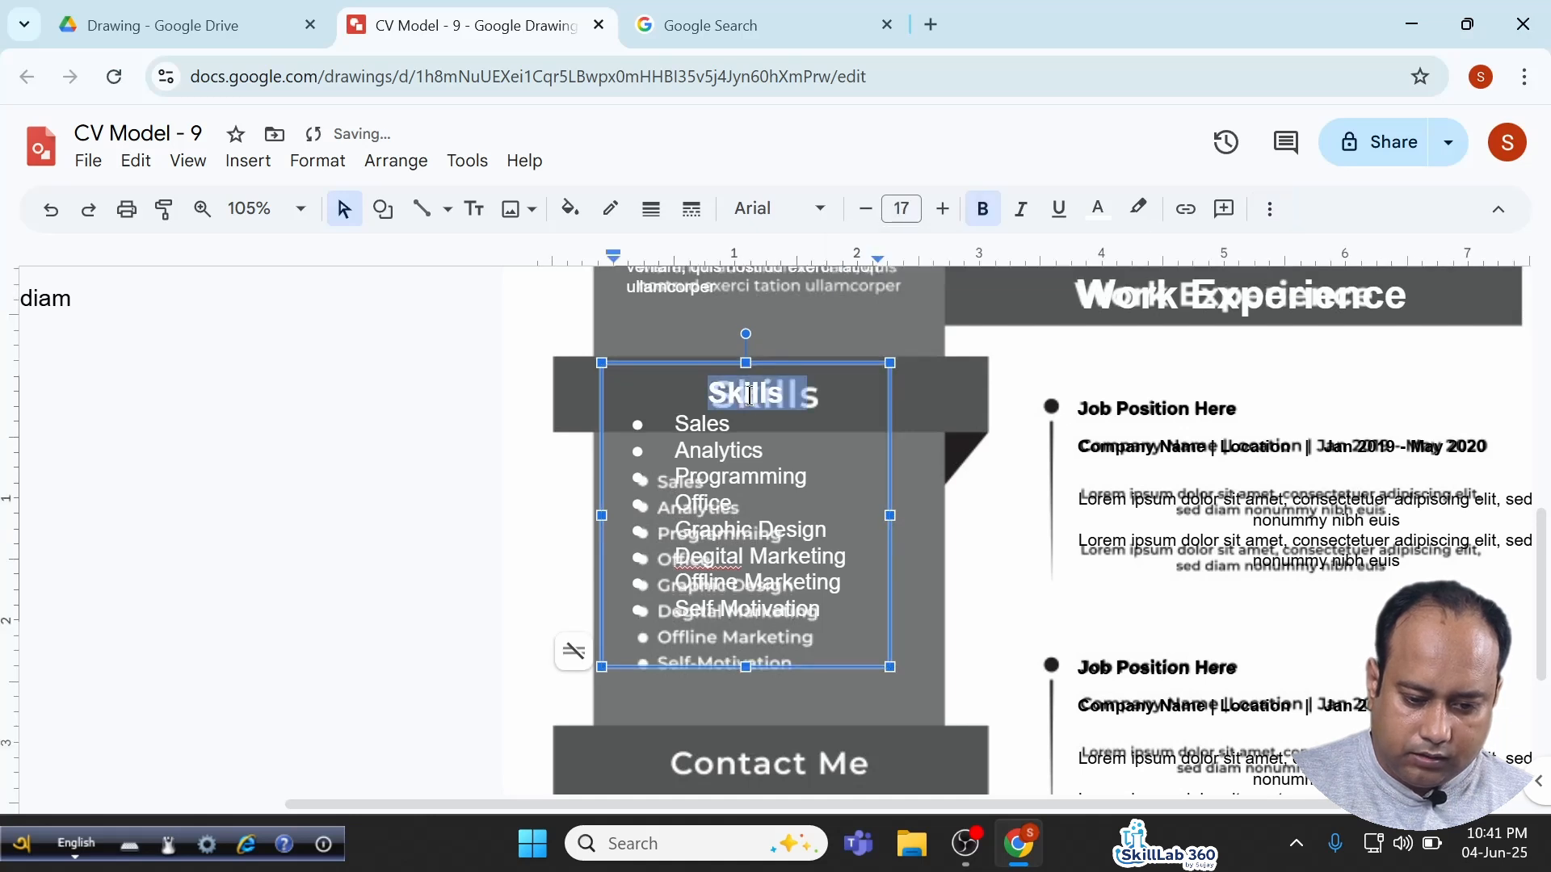
{"action": "left_click", "coordinate": [943, 208]}
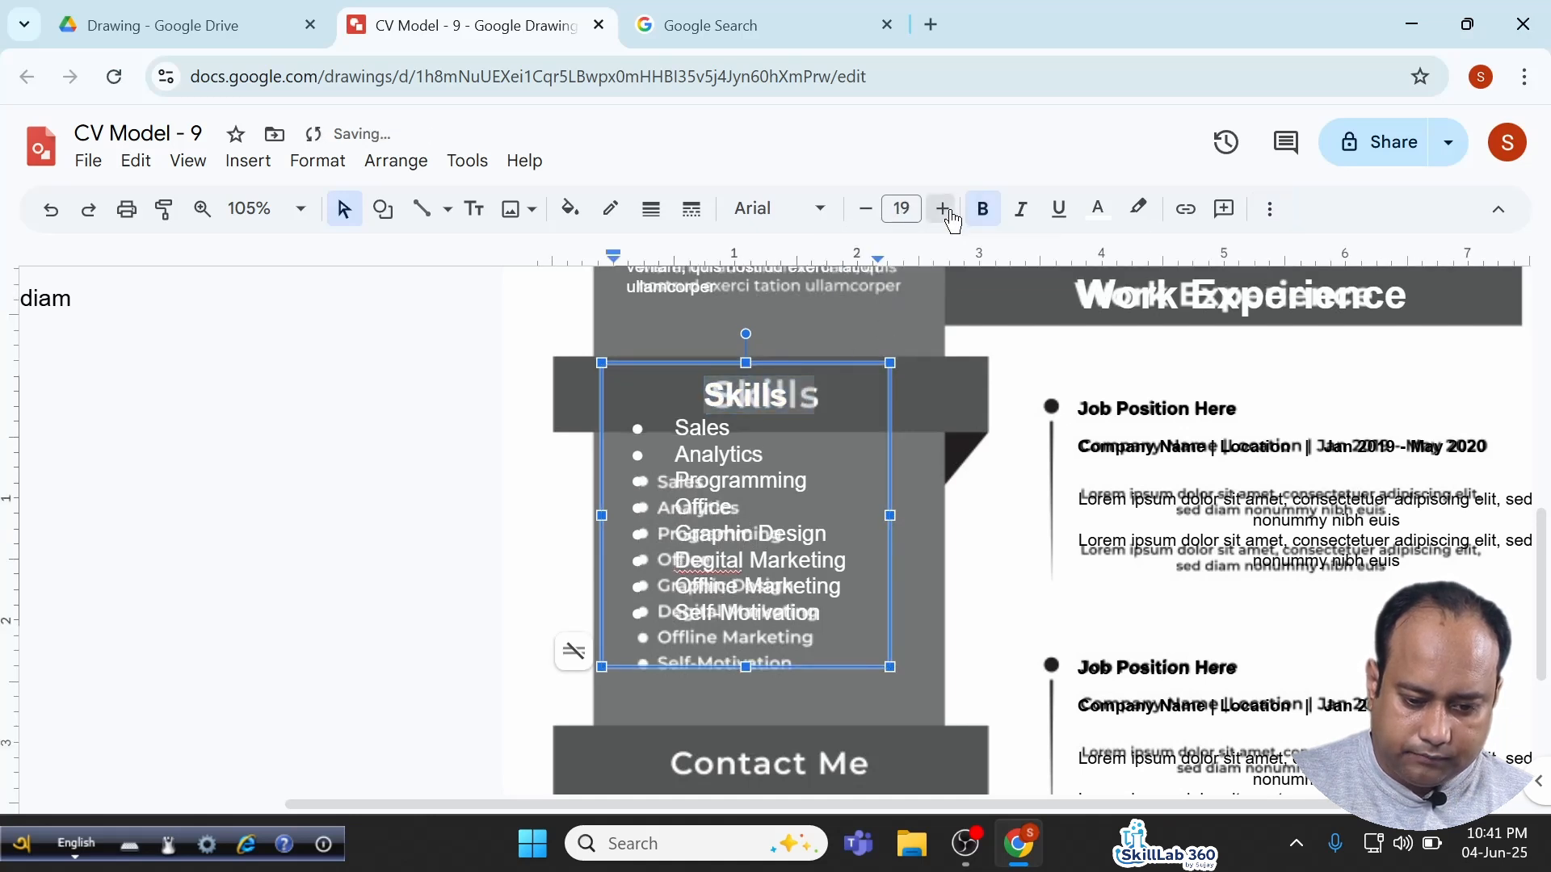
{"action": "left_click", "coordinate": [943, 209]}
{"action": "left_click", "coordinate": [942, 208]}
{"action": "left_click", "coordinate": [942, 208]}
{"action": "left_click", "coordinate": [943, 208]}
{"action": "left_click", "coordinate": [943, 209]}
{"action": "left_click", "coordinate": [807, 370]}
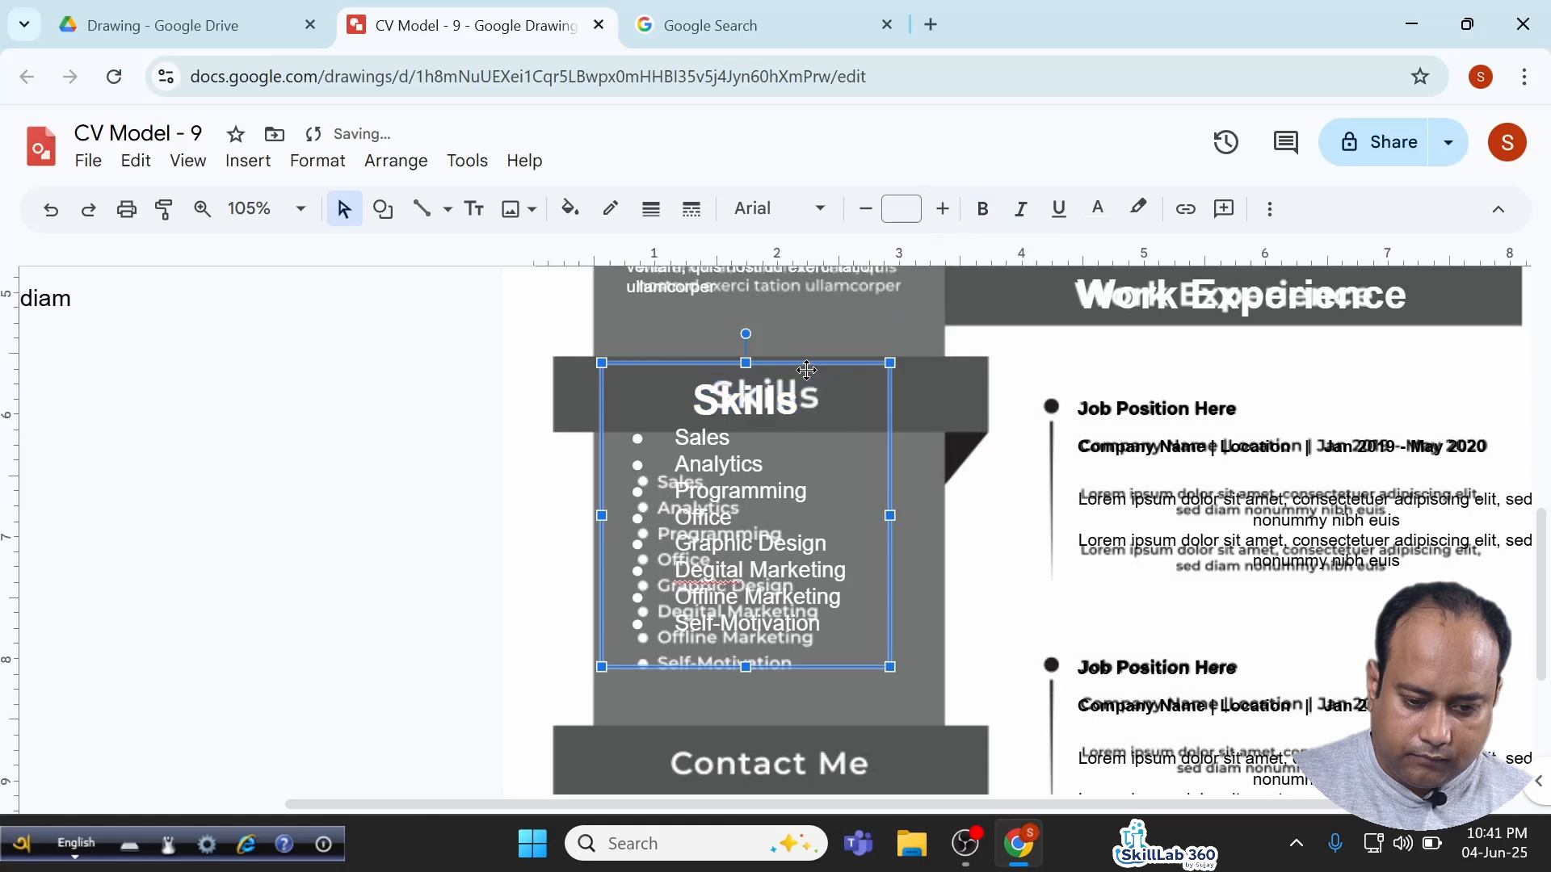
{"action": "left_click_drag", "start_coordinate": [807, 369], "coordinate": [807, 367]}
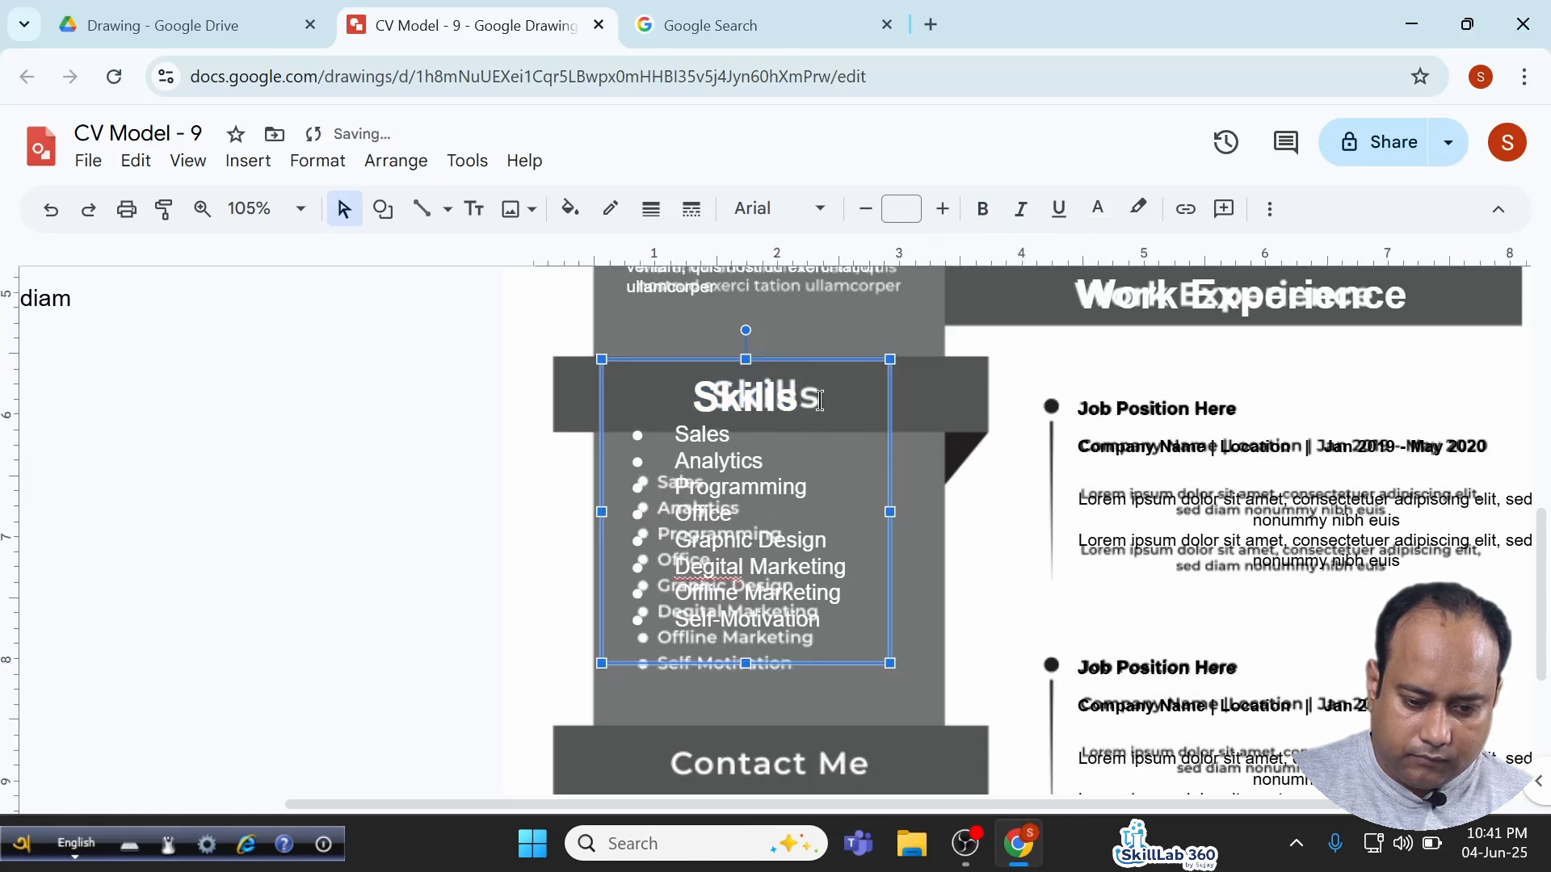
{"action": "left_click", "coordinate": [820, 401]}
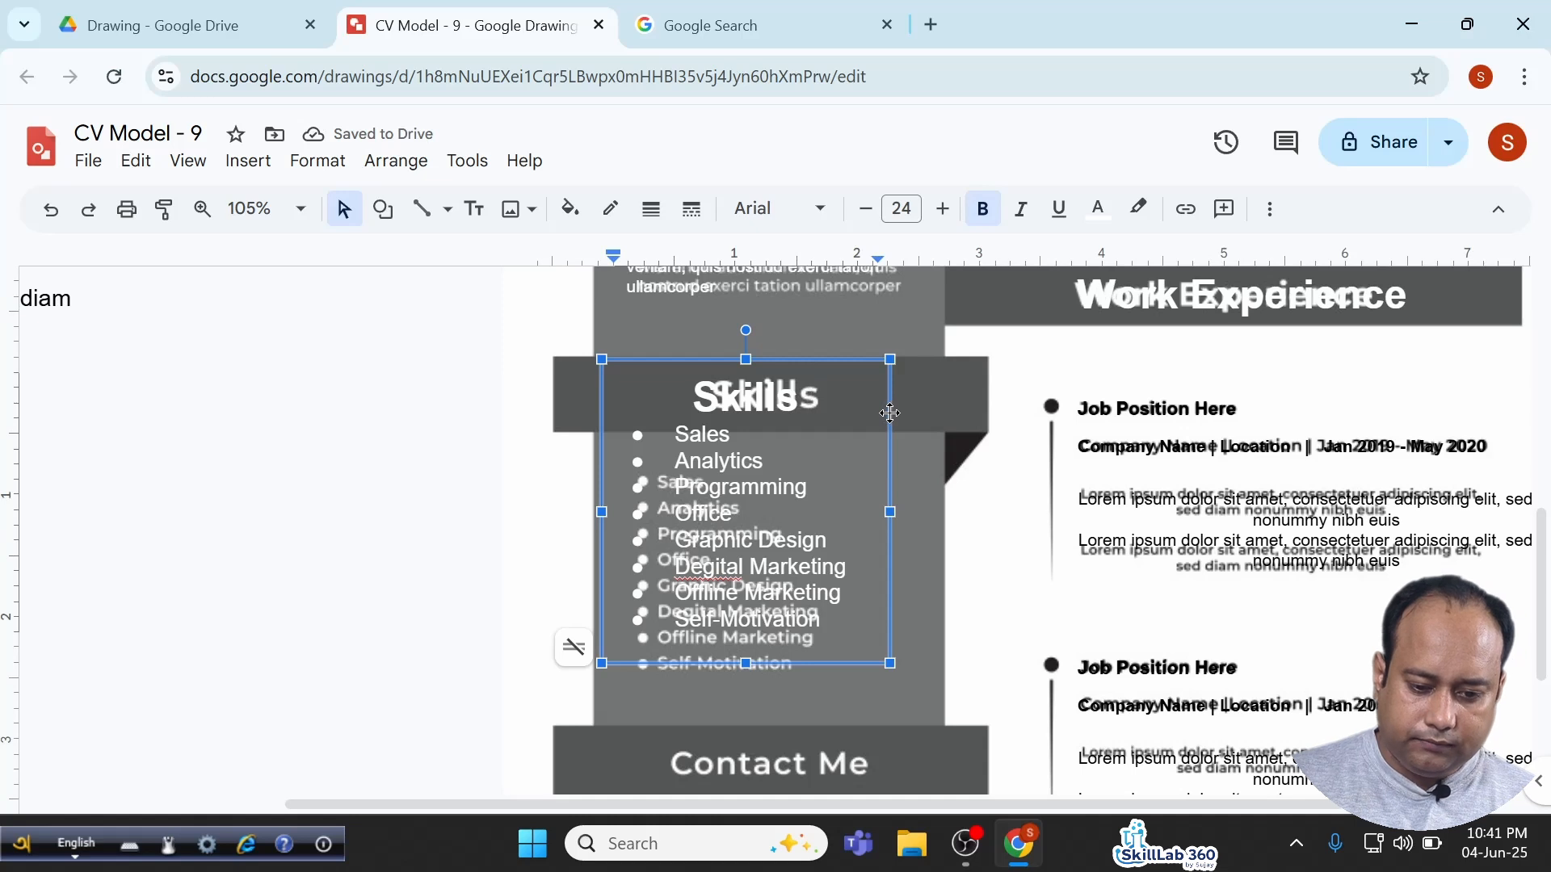
{"action": "key", "text": "Return"}
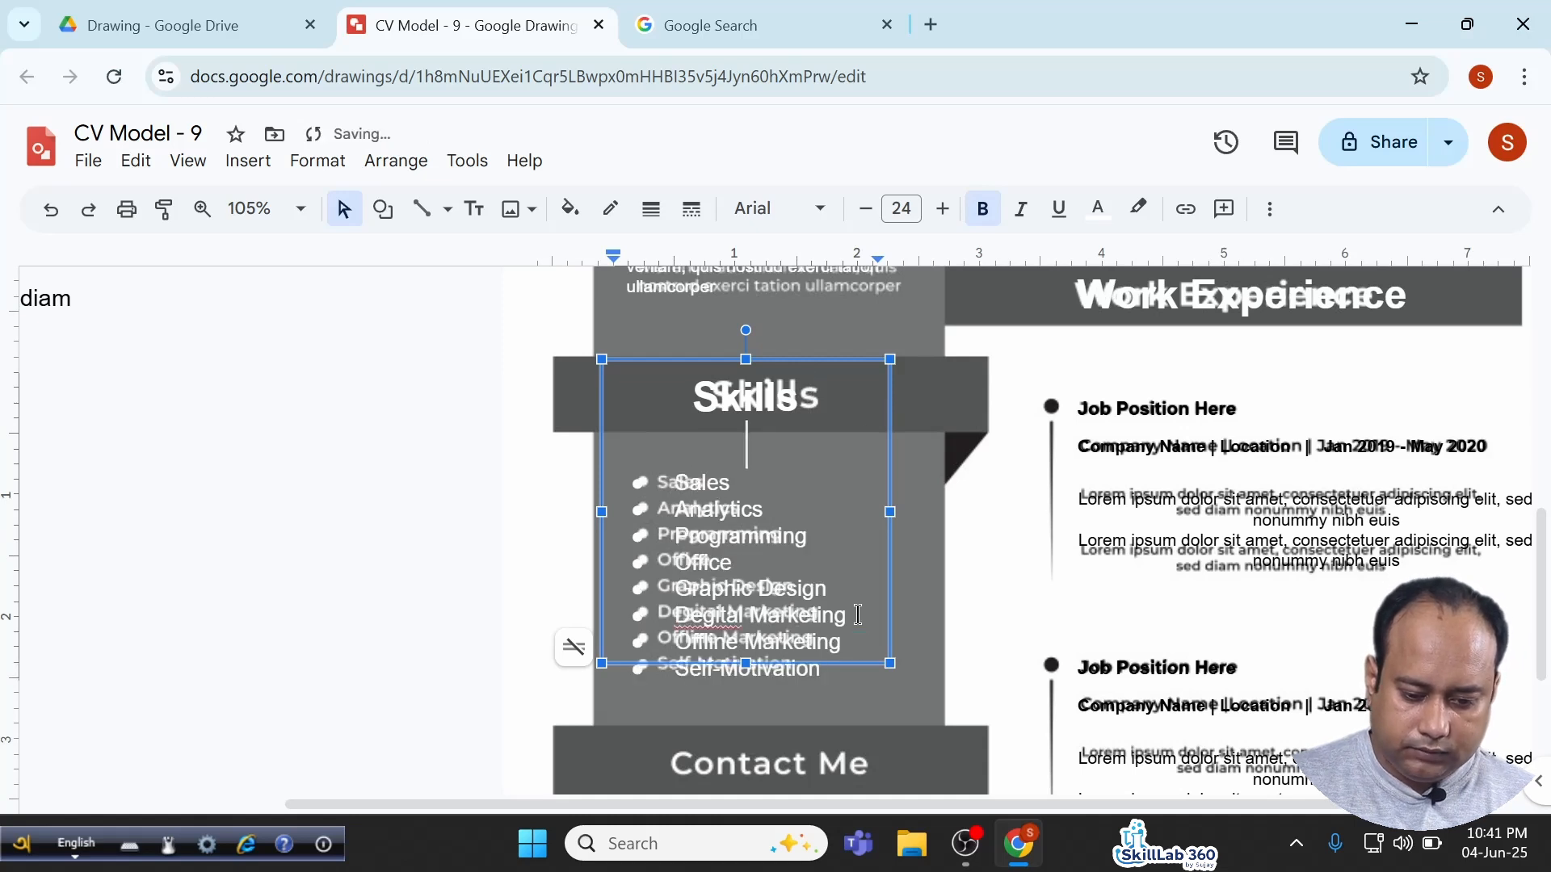
{"action": "left_click_drag", "start_coordinate": [746, 663], "coordinate": [745, 694]}
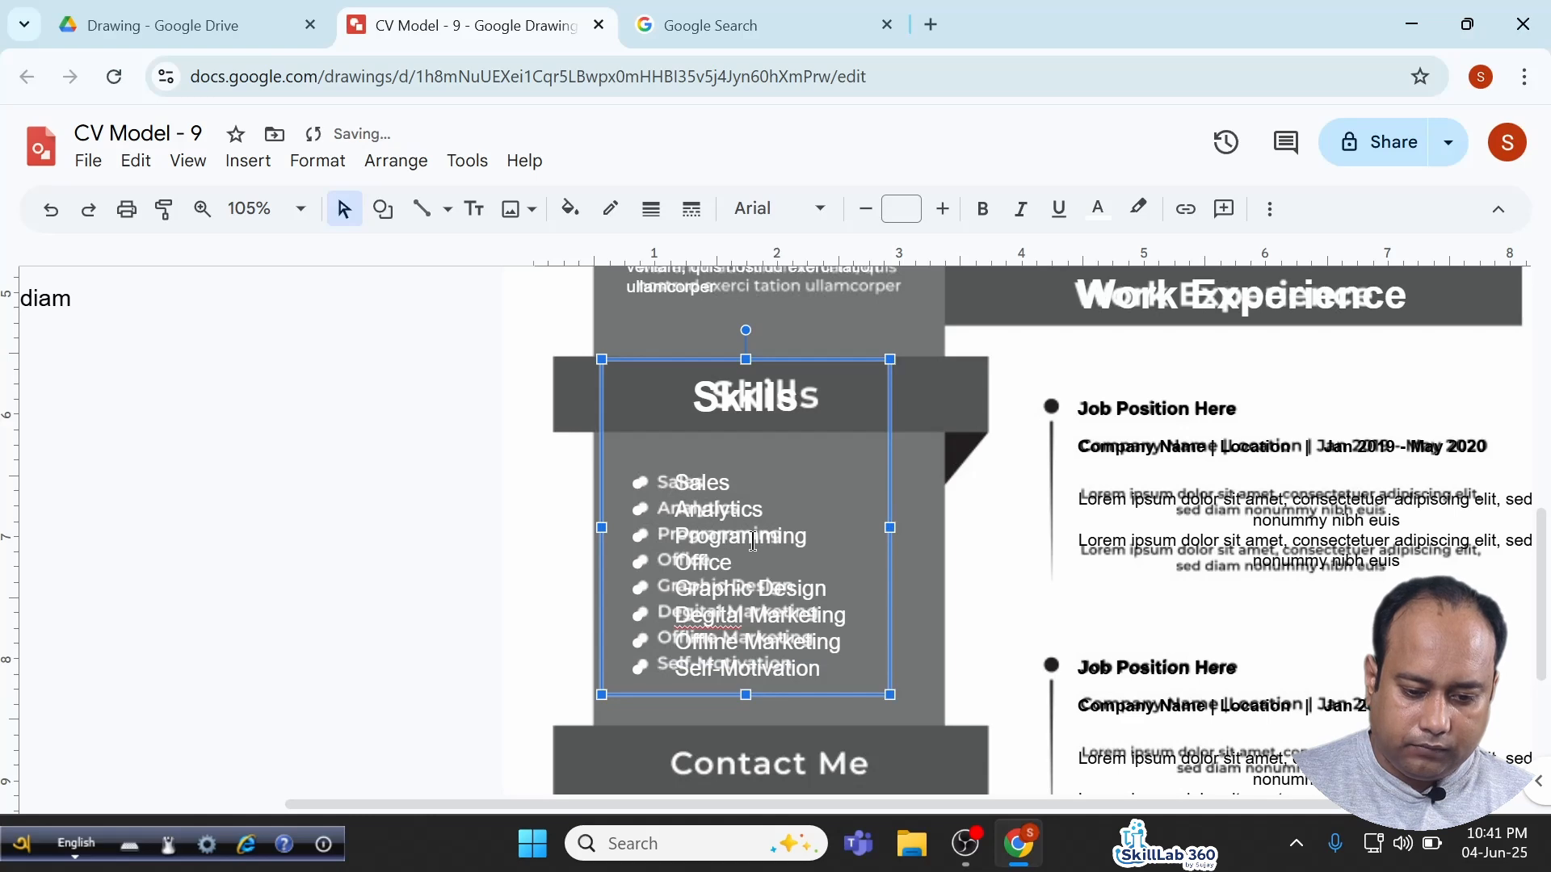
{"action": "scroll", "coordinate": [753, 542], "scroll_direction": "down", "scroll_amount": 5}
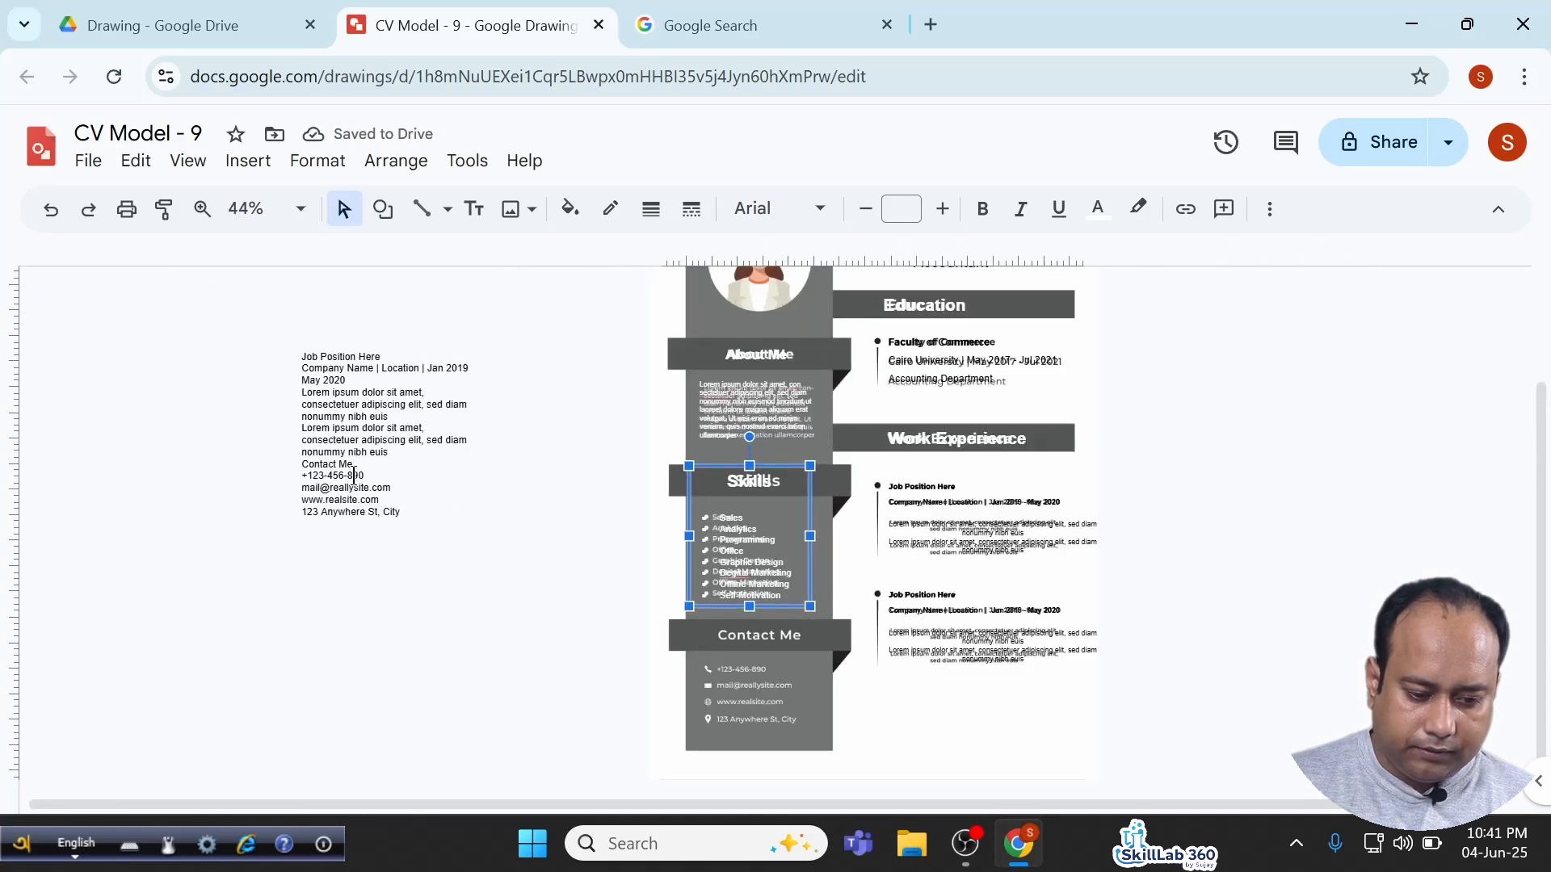
Move the contact lines out of the left text box into a new text box.
{"action": "left_click_drag", "start_coordinate": [302, 466], "coordinate": [445, 621]}
{"action": "key", "text": "ctrl+c"}
{"action": "key", "text": "BackSpace"}
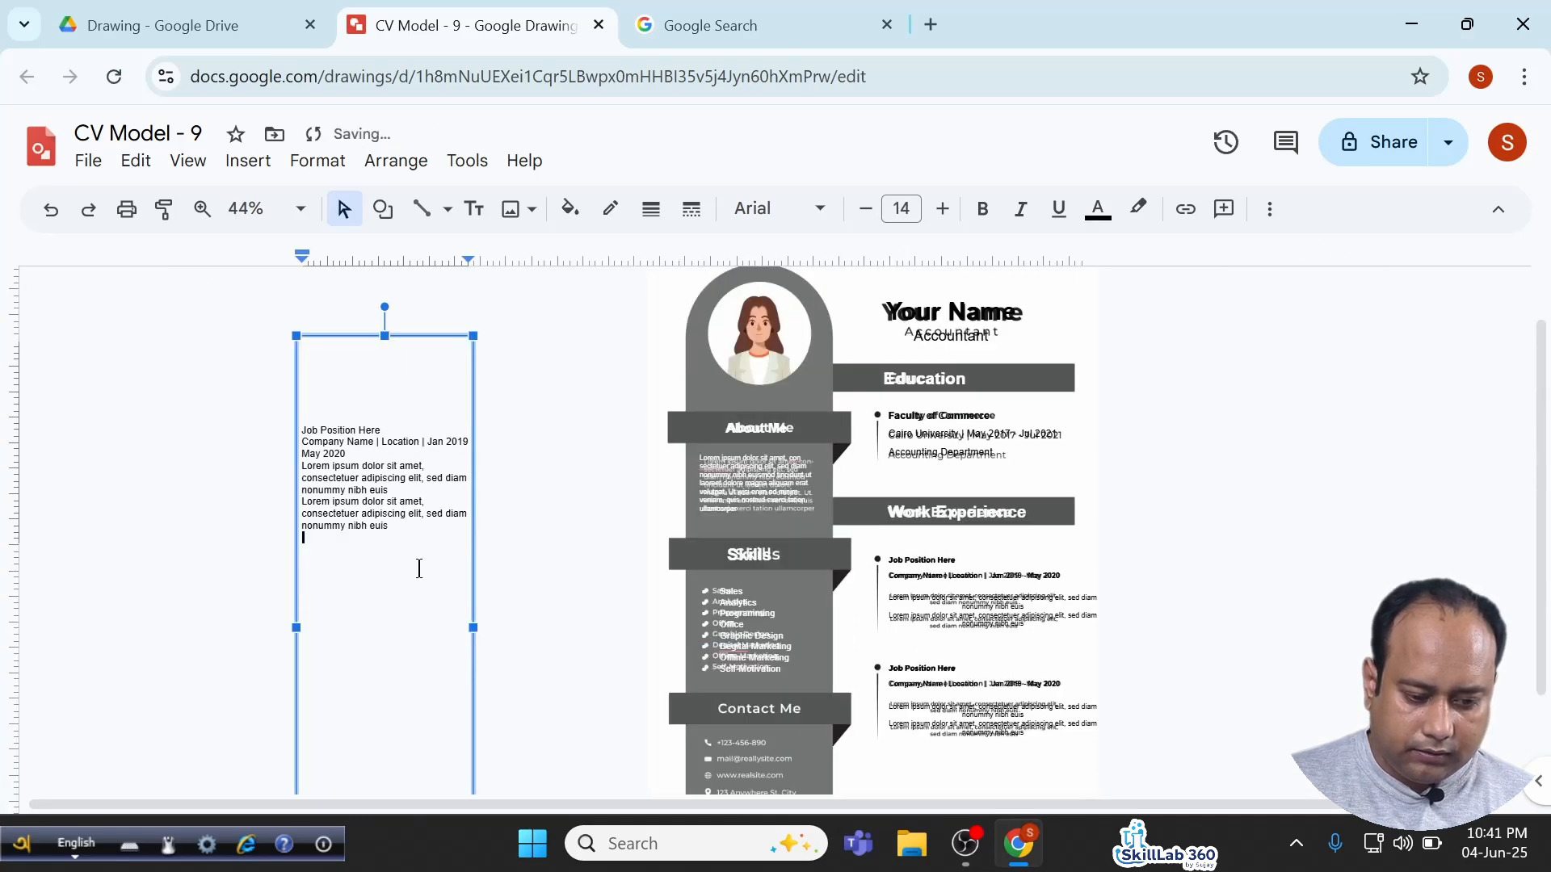
{"action": "left_click", "coordinate": [474, 208]}
{"action": "left_click_drag", "start_coordinate": [520, 504], "coordinate": [633, 661]}
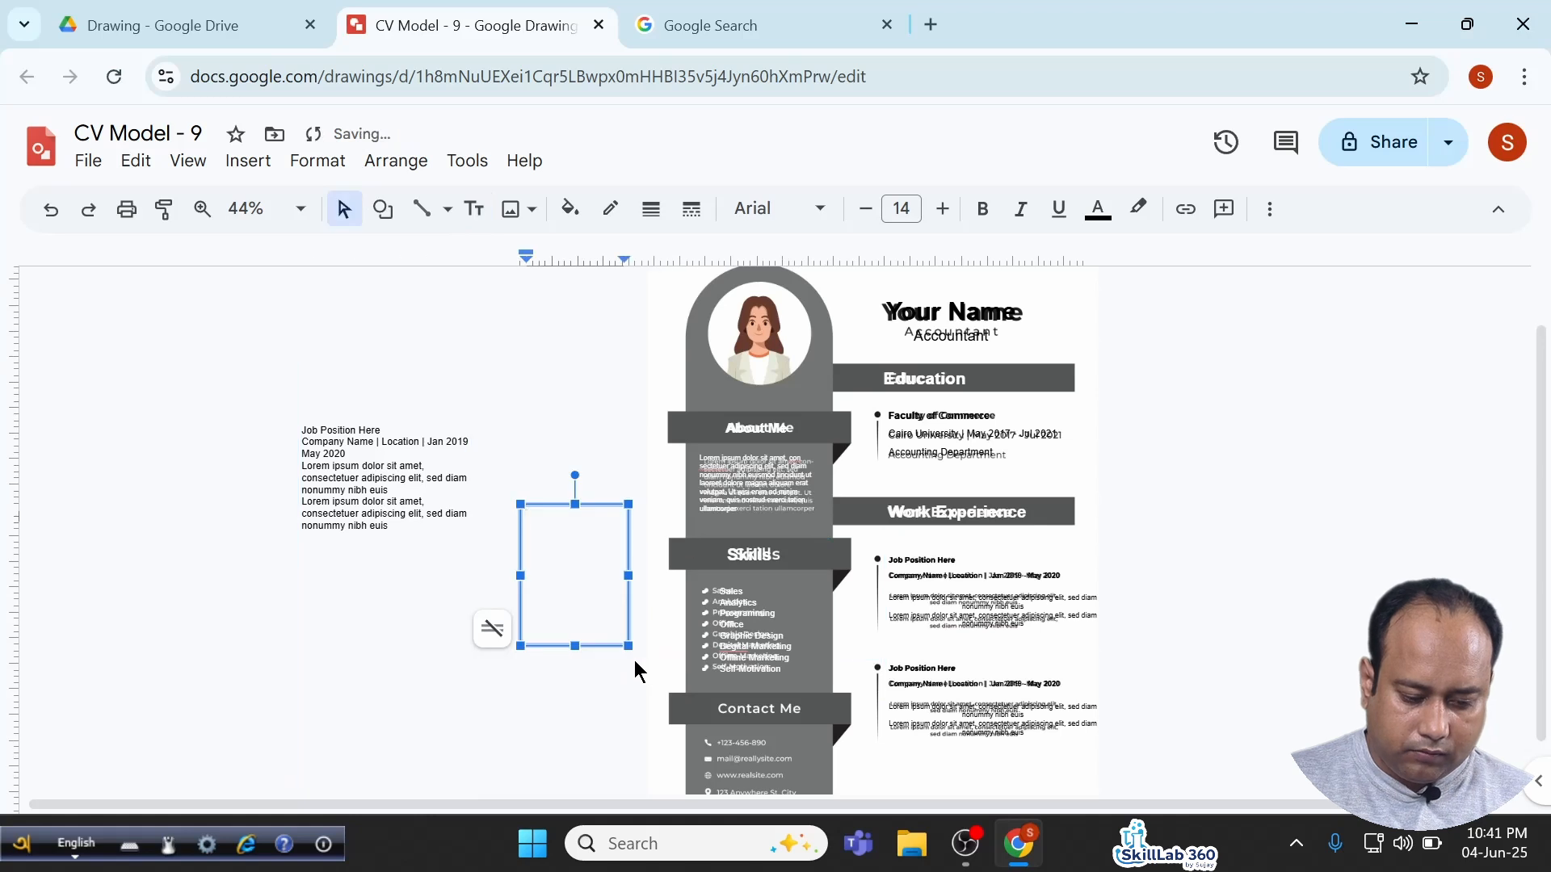
{"action": "key", "text": "ctrl+v"}
Delete the leftover job-position text box.
{"action": "left_click", "coordinate": [327, 430]}
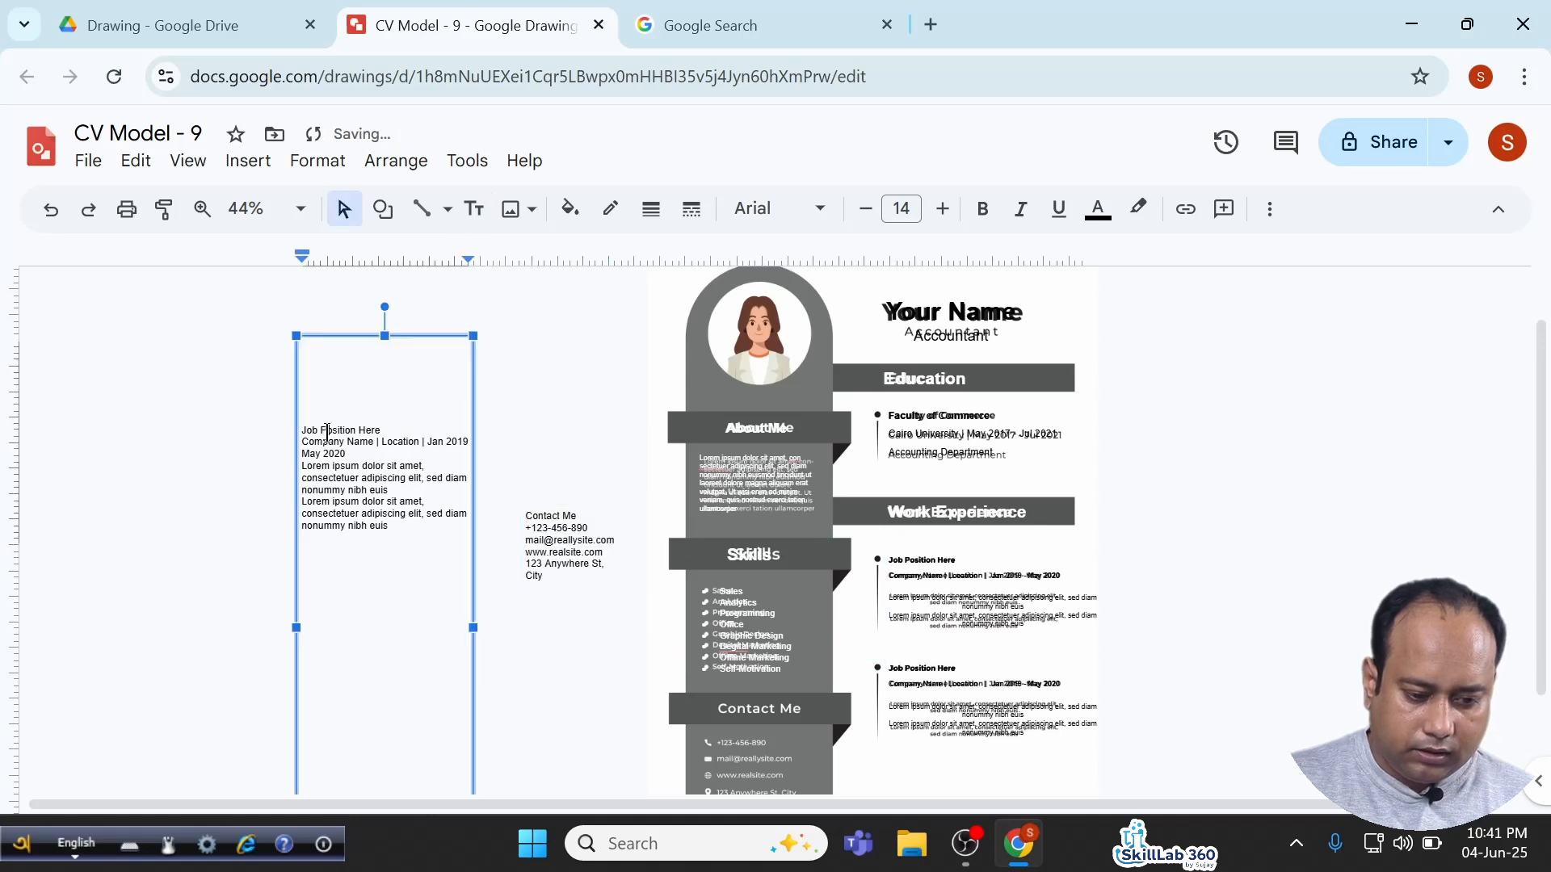
{"action": "left_click", "coordinate": [329, 345]}
{"action": "scroll", "coordinate": [330, 336], "scroll_direction": "down", "scroll_amount": 1}
{"action": "key", "text": "Delete"}
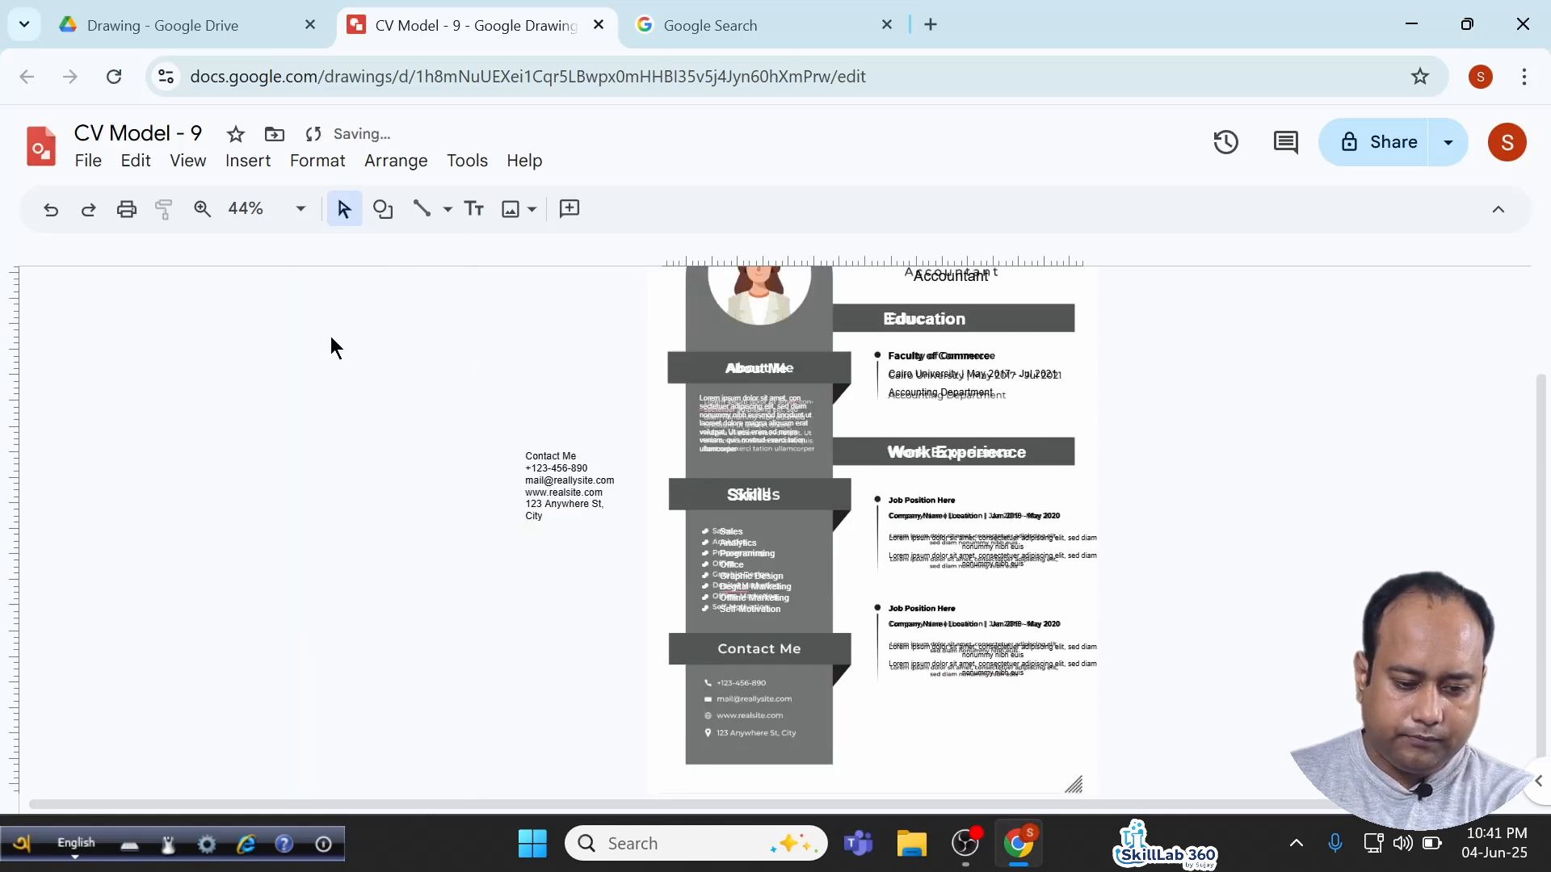
Set the contact text to size 11, fit the box, and place it over Contact Me.
{"action": "left_click", "coordinate": [565, 480]}
{"action": "scroll", "coordinate": [495, 565], "scroll_direction": "up", "scroll_amount": 2}
{"action": "scroll", "coordinate": [461, 596], "scroll_direction": "down", "scroll_amount": 1}
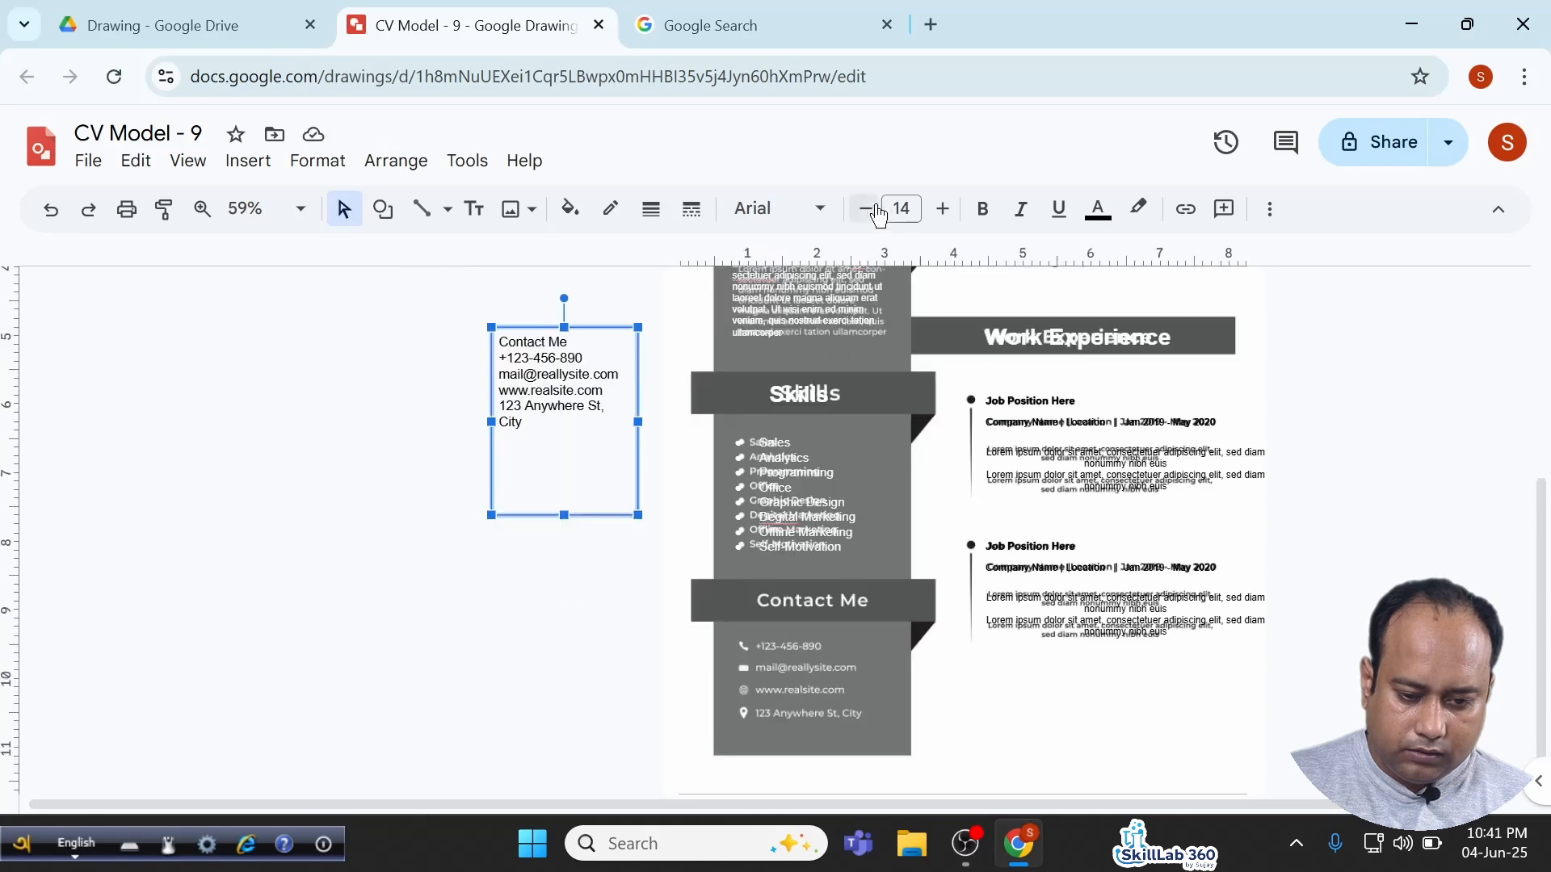
{"action": "left_click", "coordinate": [864, 210]}
{"action": "left_click", "coordinate": [864, 210]}
{"action": "left_click", "coordinate": [864, 210]}
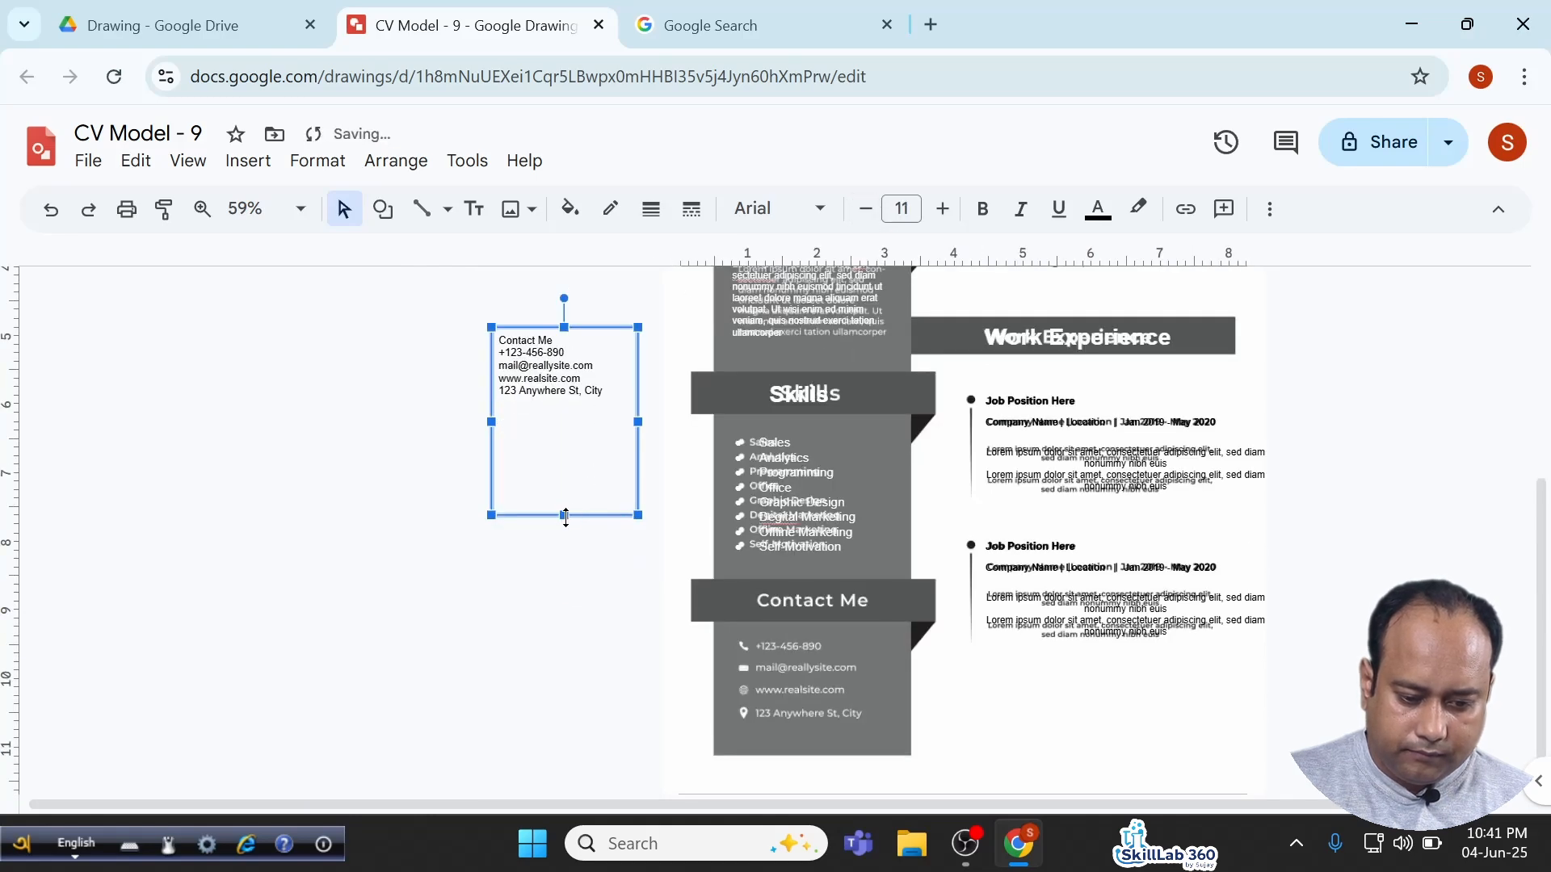
{"action": "left_click_drag", "start_coordinate": [565, 515], "coordinate": [565, 436]}
{"action": "left_click_drag", "start_coordinate": [606, 329], "coordinate": [834, 590]}
{"action": "scroll", "coordinate": [833, 590], "scroll_direction": "up", "scroll_amount": 5}
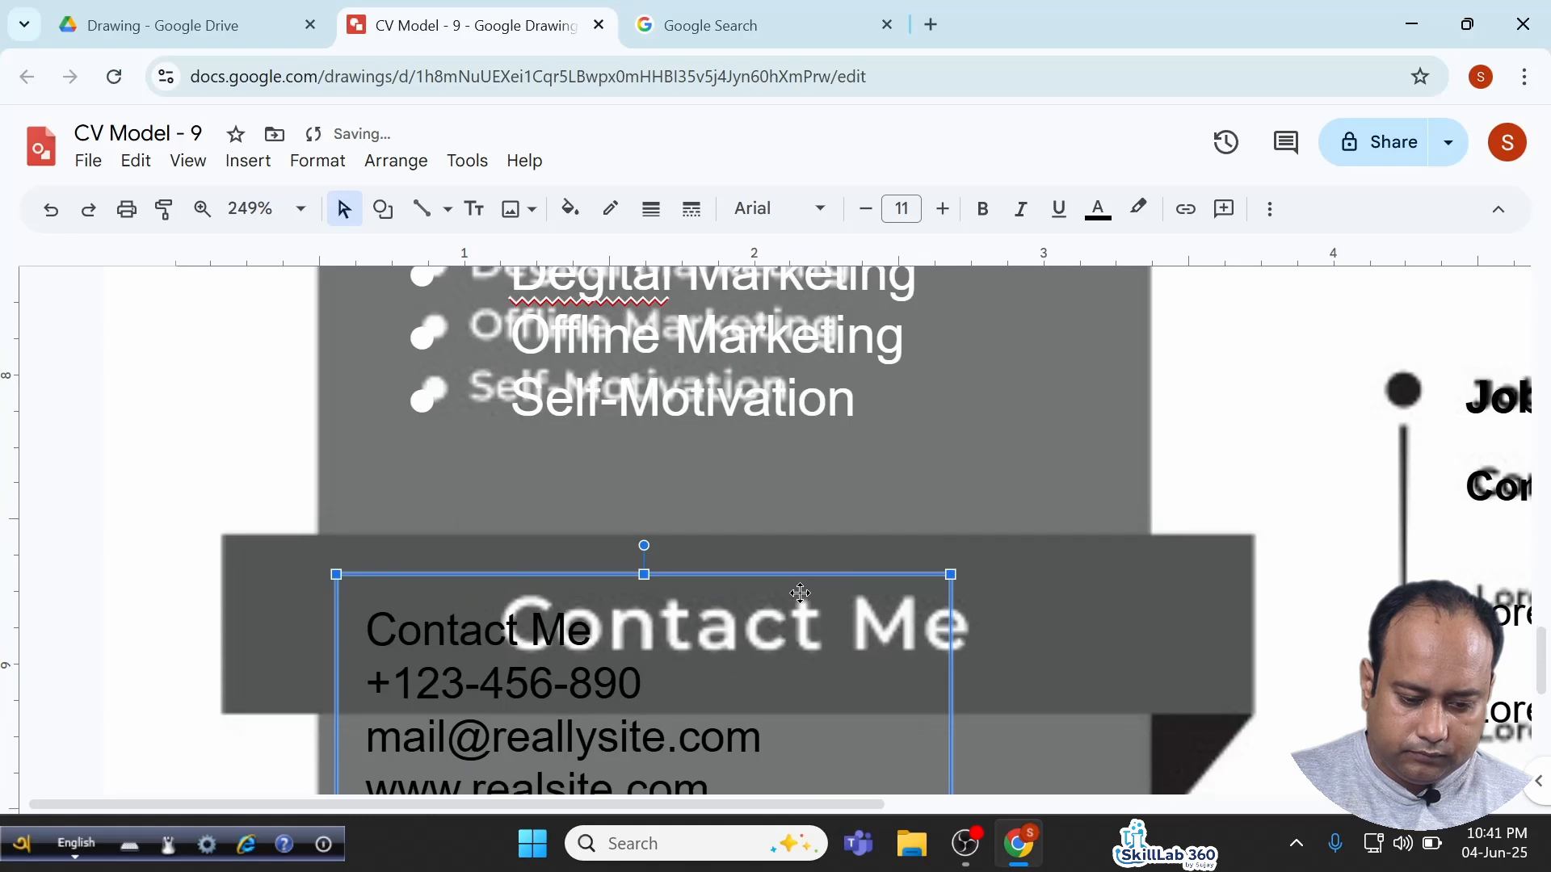
Make the Contact Me heading size 19 and bold, and move the box over the contact section.
{"action": "scroll", "coordinate": [448, 428], "scroll_direction": "down", "scroll_amount": 4}
{"action": "scroll", "coordinate": [448, 428], "scroll_direction": "up", "scroll_amount": 3}
{"action": "triple_click", "coordinate": [432, 388]}
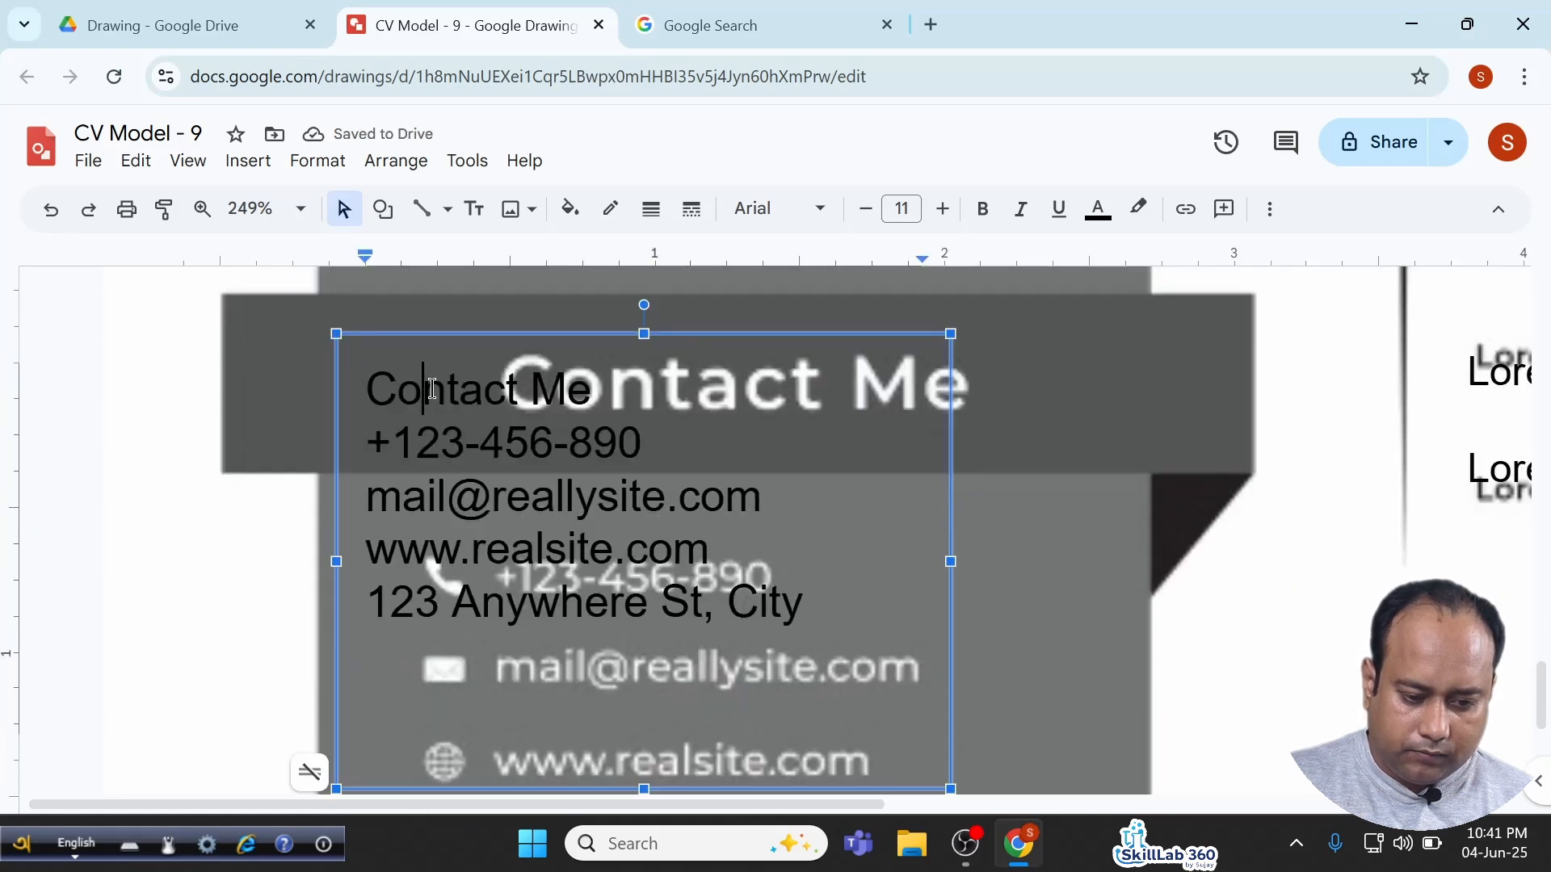
{"action": "left_click", "coordinate": [941, 214]}
{"action": "left_click", "coordinate": [940, 215]}
{"action": "left_click", "coordinate": [940, 214]}
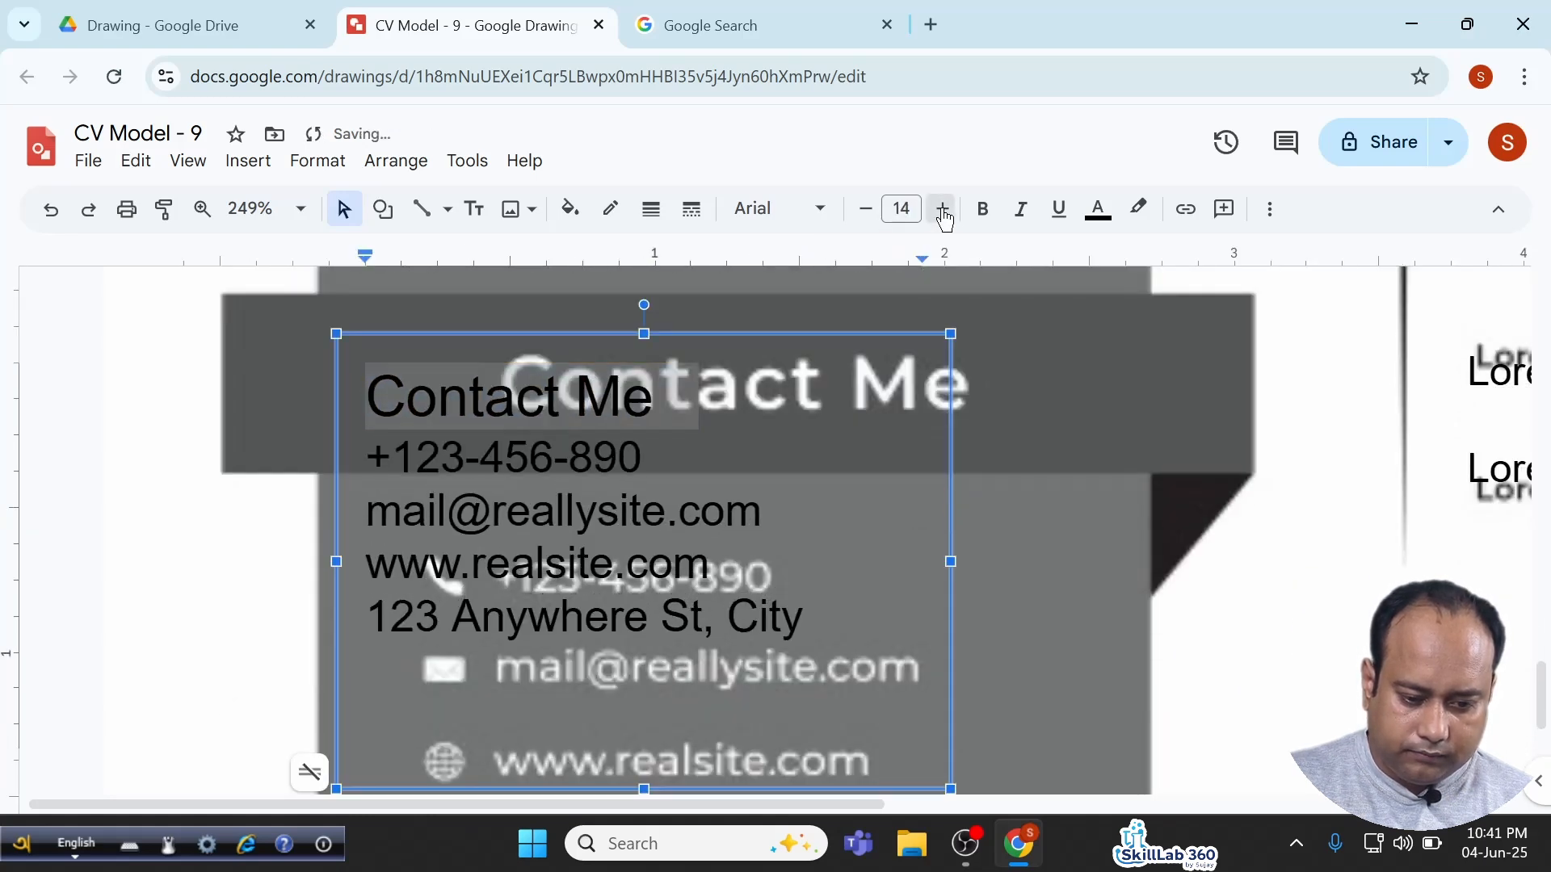
{"action": "left_click", "coordinate": [940, 215]}
{"action": "left_click", "coordinate": [941, 215]}
{"action": "left_click", "coordinate": [941, 215]}
{"action": "left_click", "coordinate": [941, 216]}
{"action": "left_click", "coordinate": [941, 215]}
{"action": "left_click", "coordinate": [982, 208]}
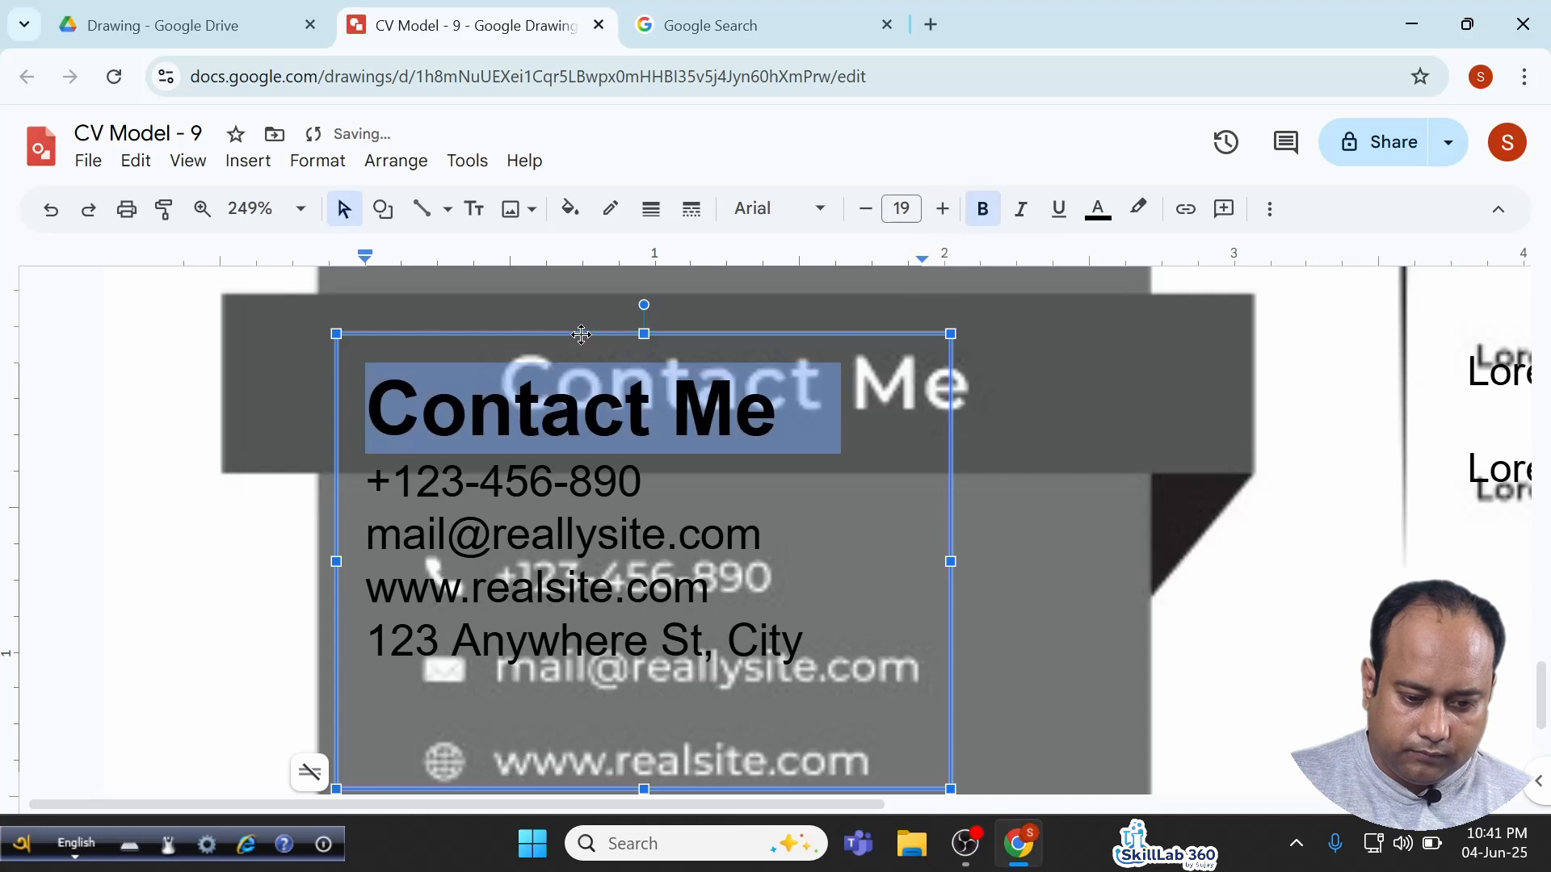
{"action": "left_click", "coordinate": [582, 333]}
{"action": "left_click_drag", "start_coordinate": [643, 321], "coordinate": [729, 356]}
Nudge the contact box up onto the heading bar and turn all its text white.
{"action": "triple_click", "coordinate": [653, 424]}
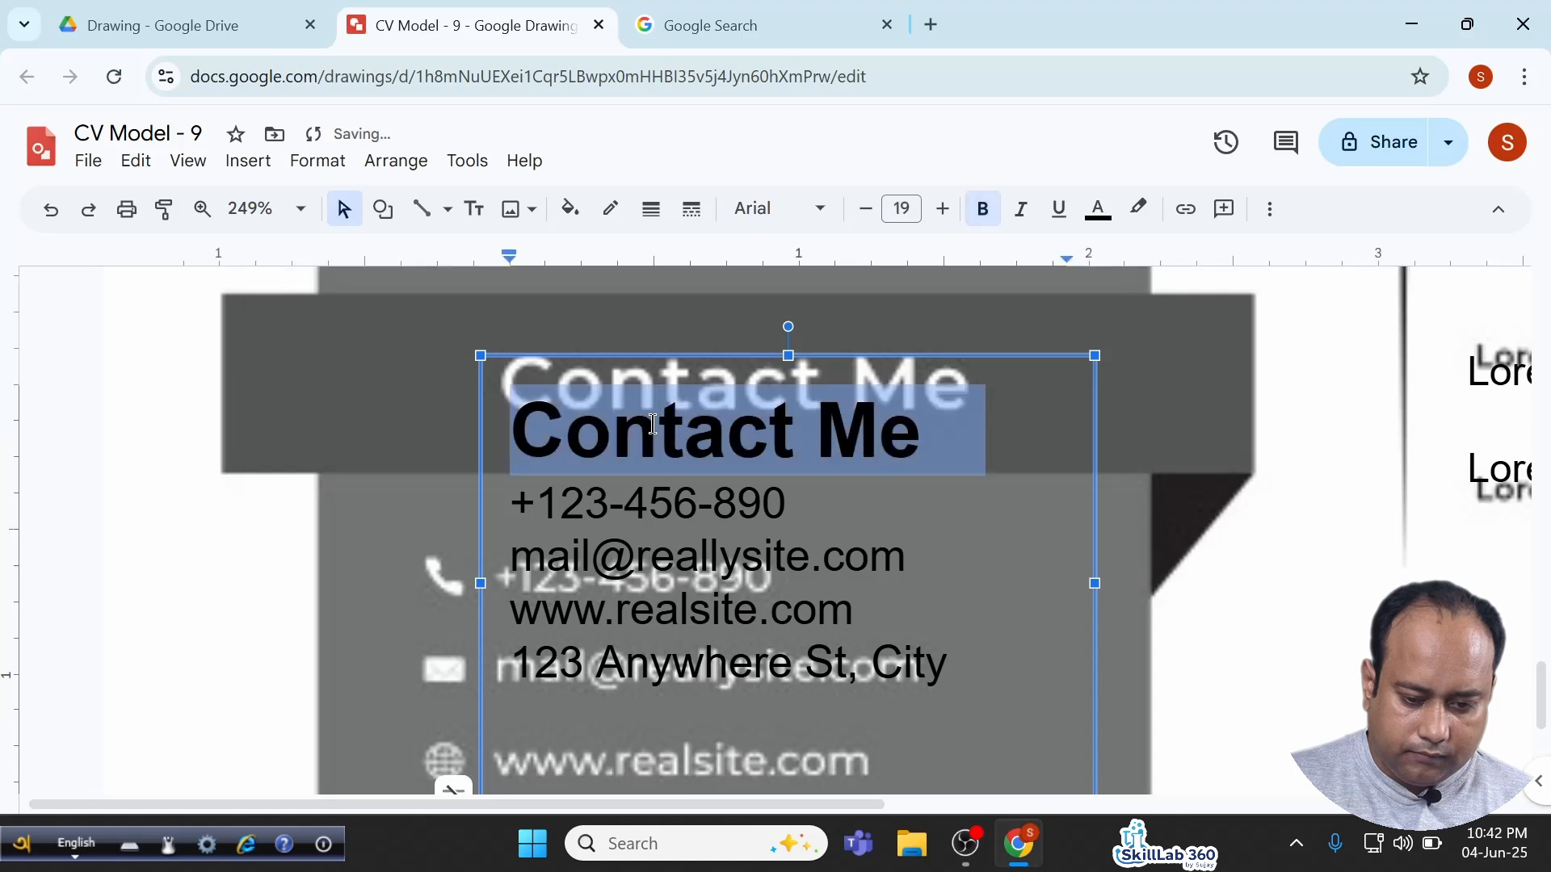
{"action": "left_click_drag", "start_coordinate": [605, 357], "coordinate": [598, 308]}
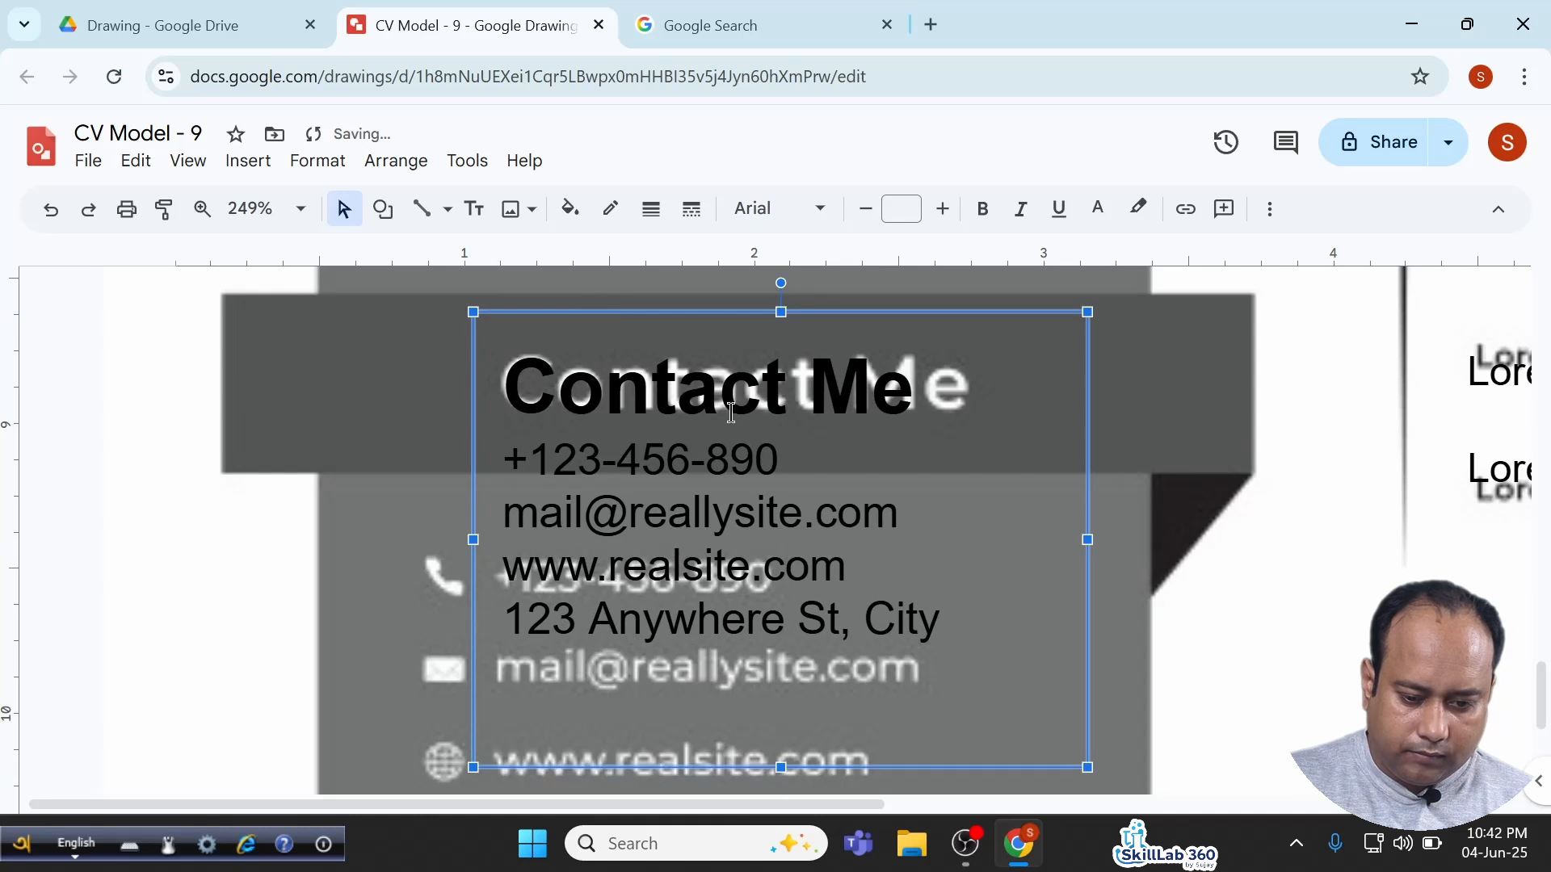
{"action": "triple_click", "coordinate": [660, 389]}
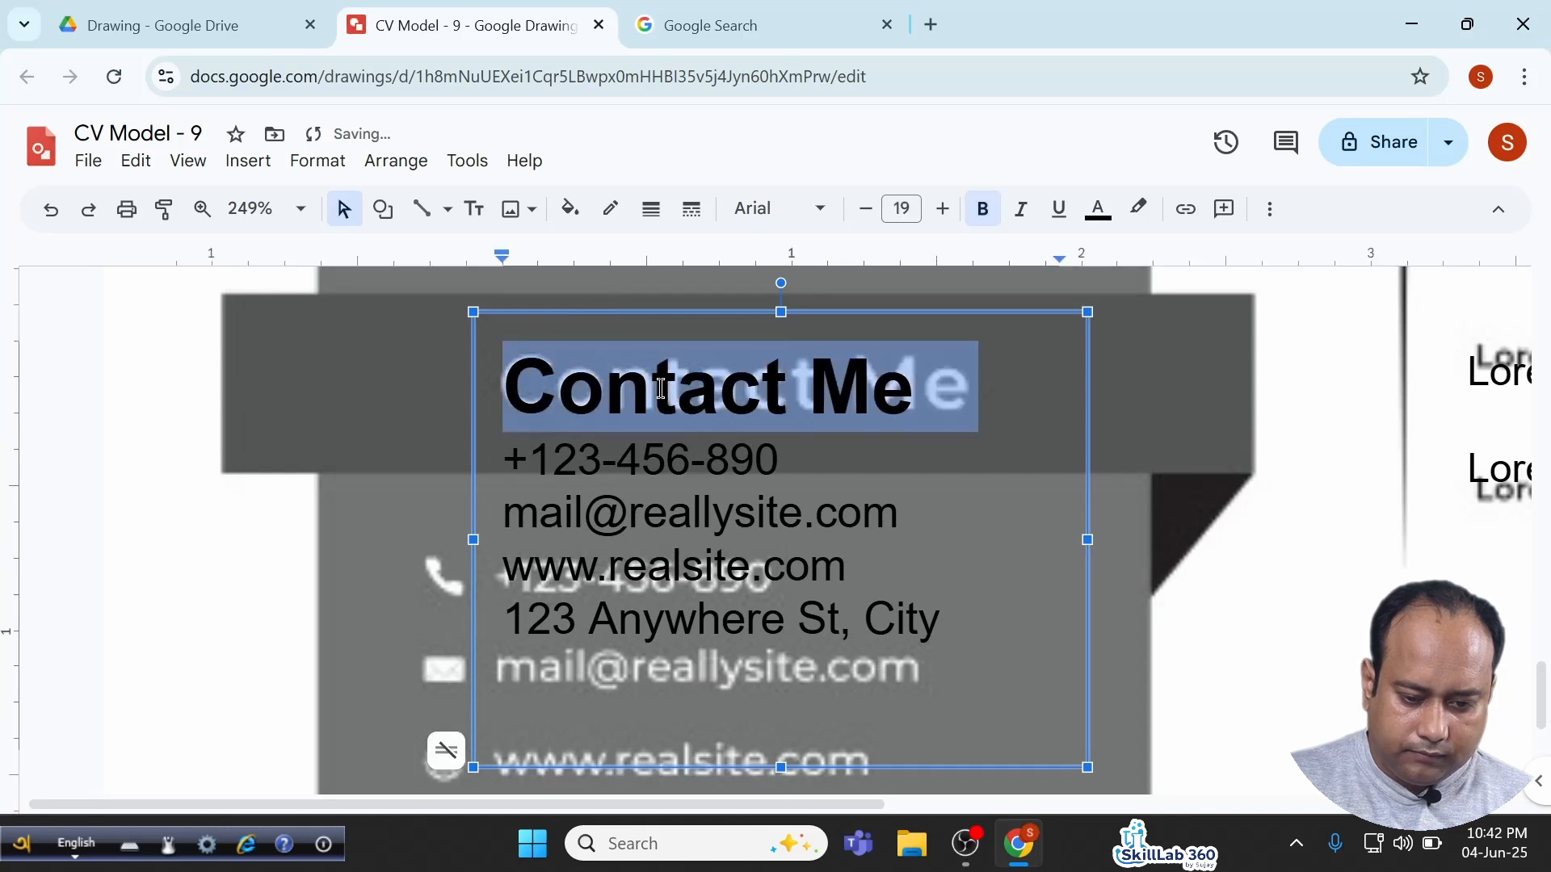
{"action": "left_click", "coordinate": [661, 315]}
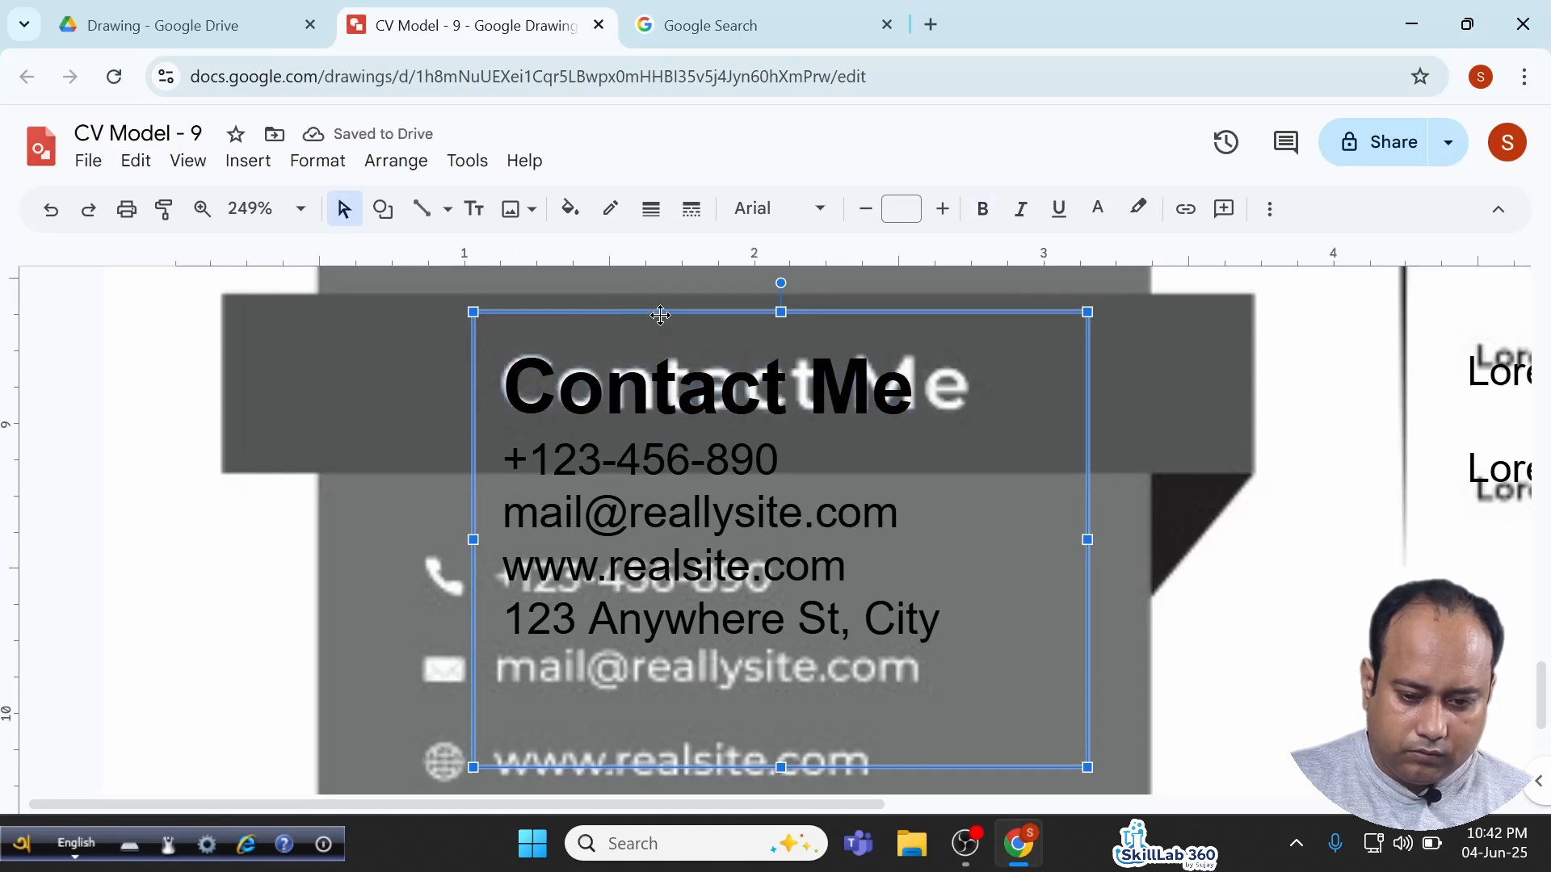
{"action": "left_click", "coordinate": [1096, 211]}
{"action": "left_click", "coordinate": [1339, 336]}
Add a blank line above the contact details and give them double line spacing.
{"action": "left_click", "coordinate": [608, 529]}
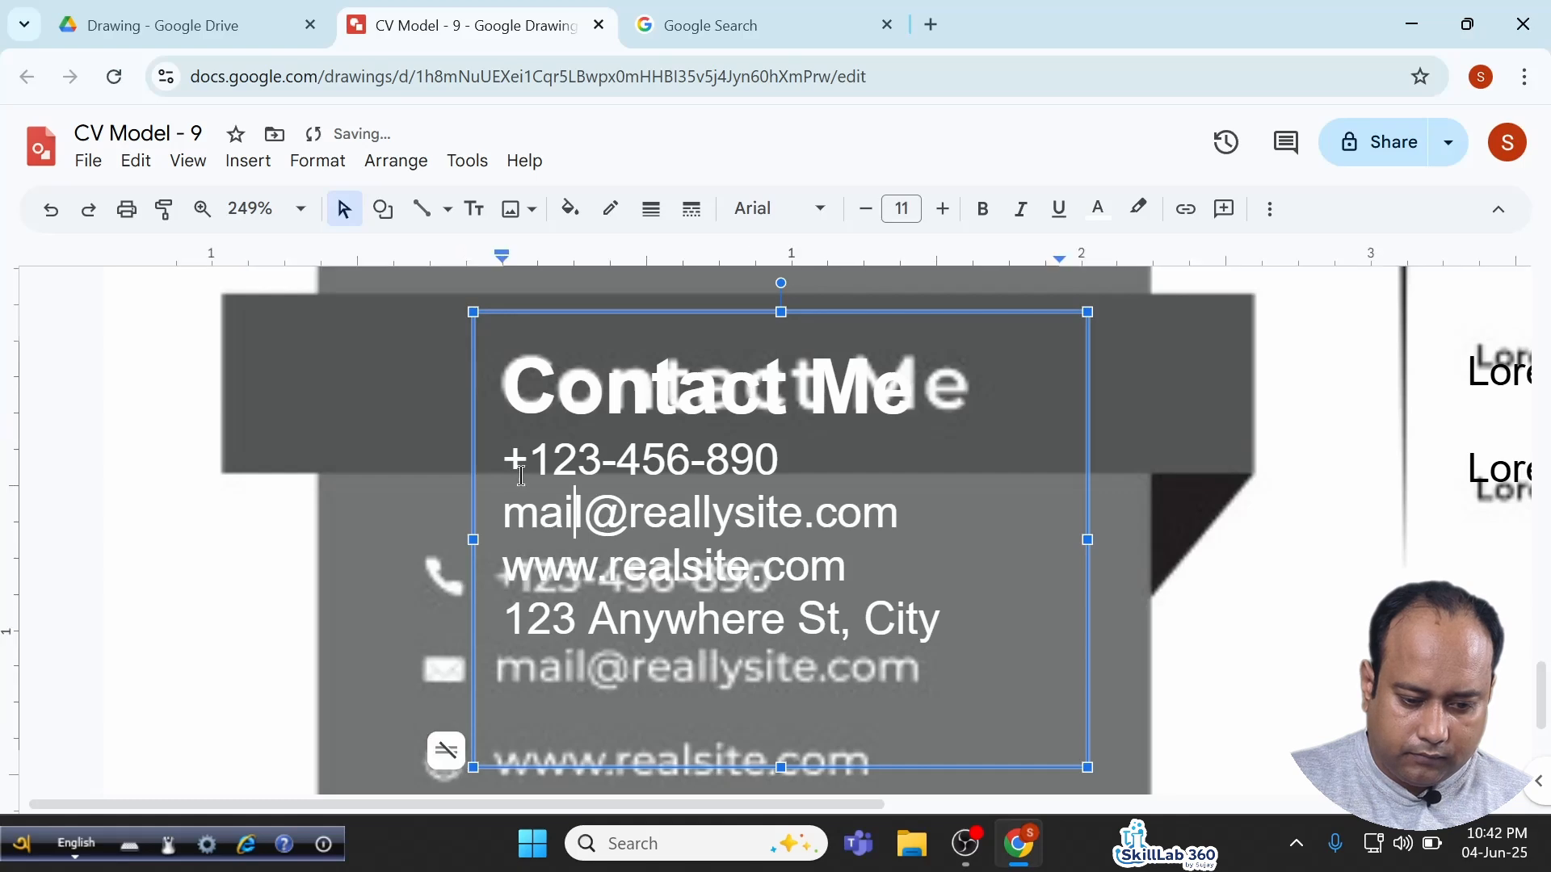
{"action": "left_click_drag", "start_coordinate": [502, 459], "coordinate": [987, 677]}
{"action": "scroll", "coordinate": [987, 677], "scroll_direction": "down", "scroll_amount": 3}
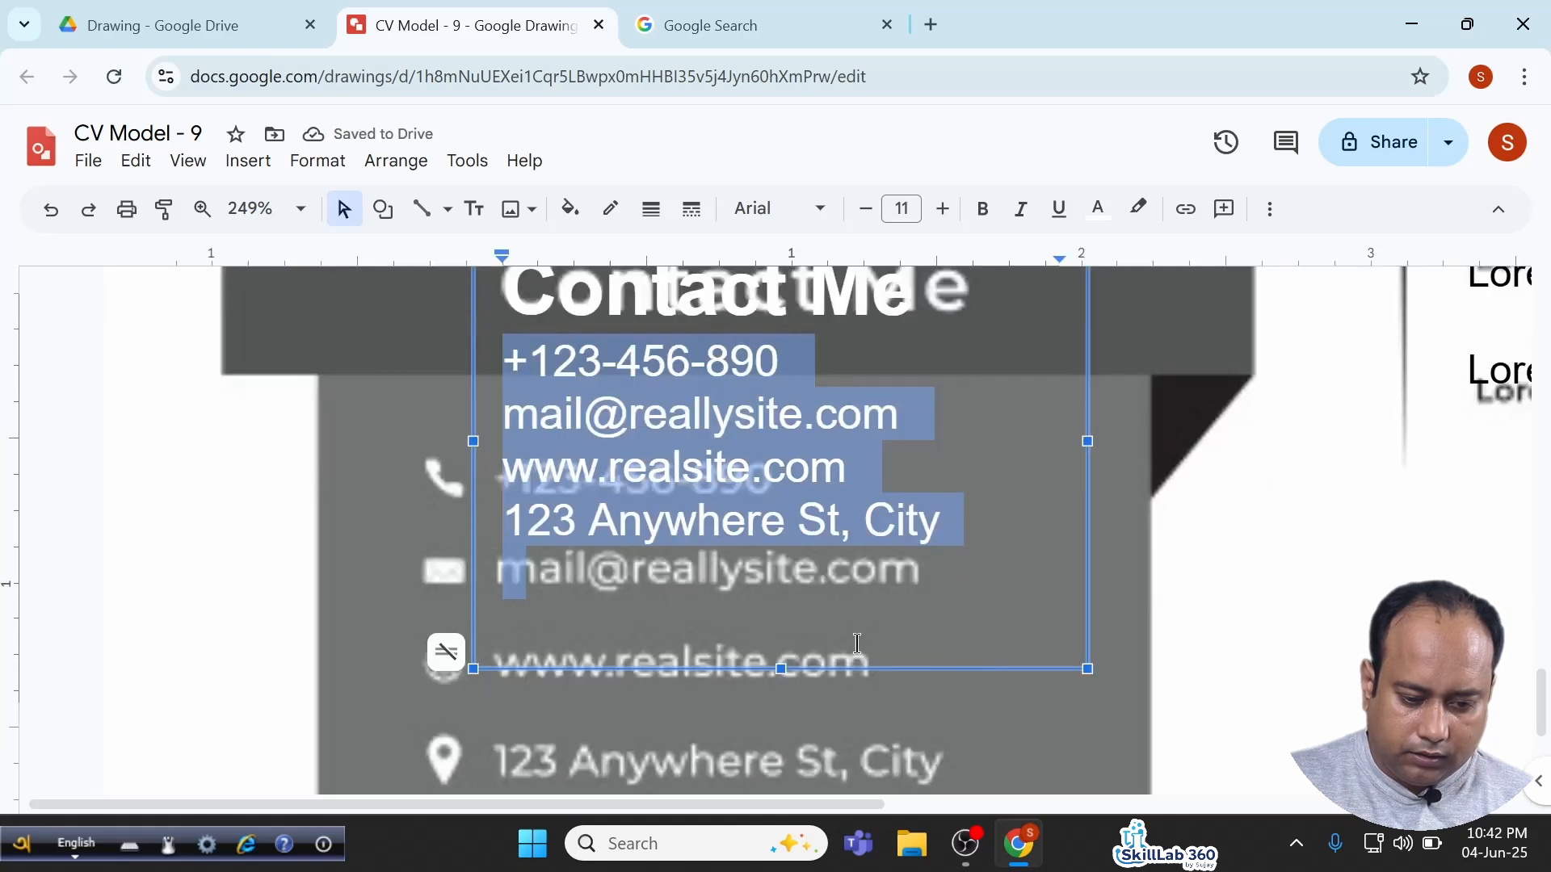
{"action": "left_click", "coordinate": [512, 337]}
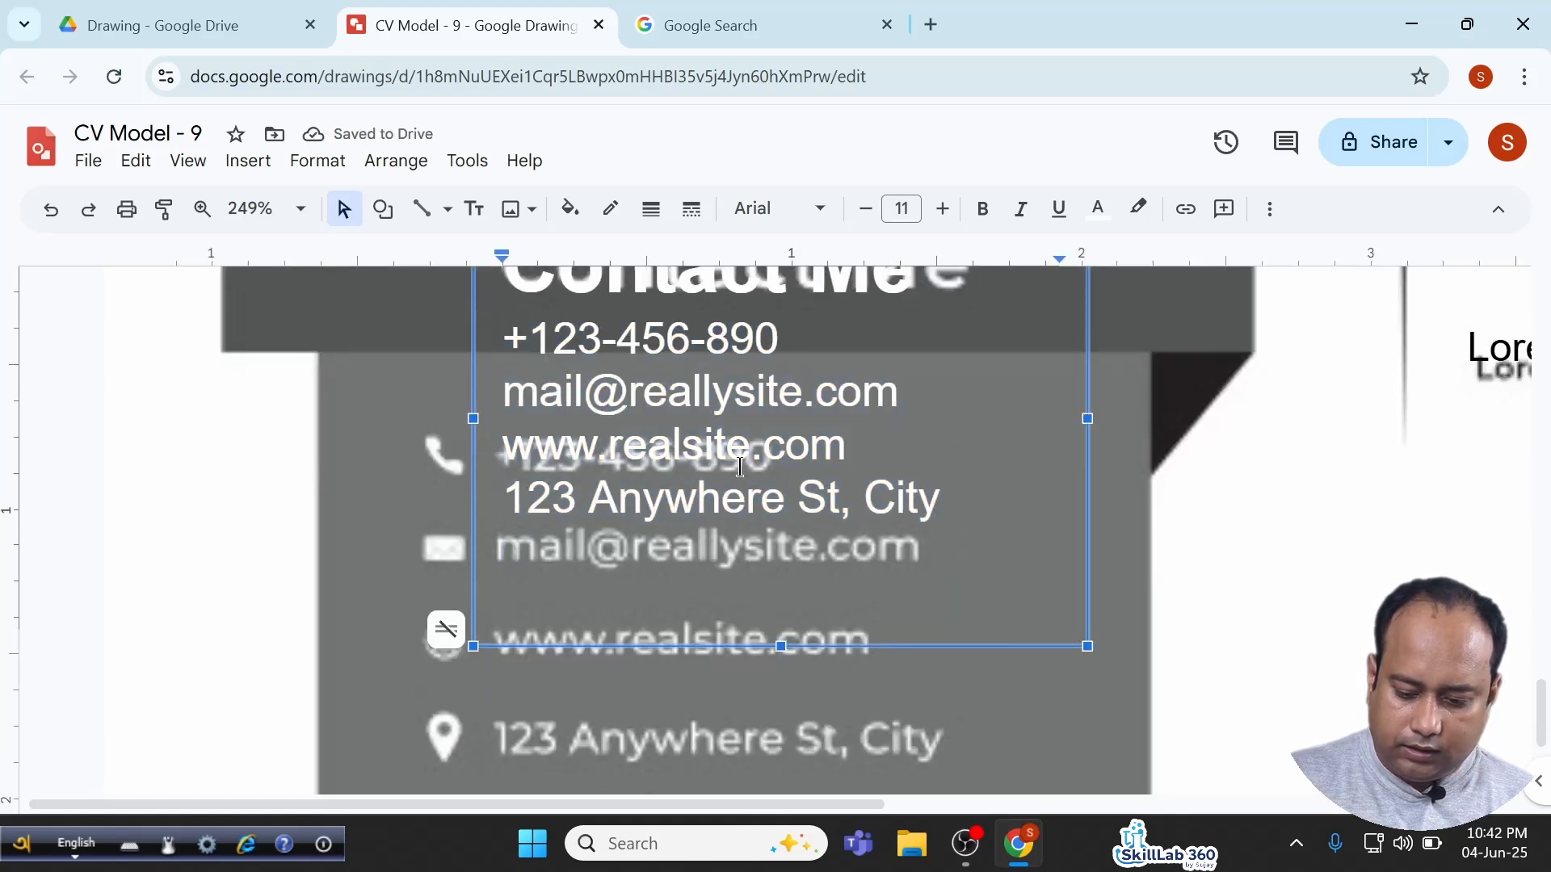
{"action": "key", "text": "Return"}
{"action": "key", "text": "Return"}
{"action": "left_click", "coordinate": [1270, 208]}
{"action": "left_click", "coordinate": [905, 256]}
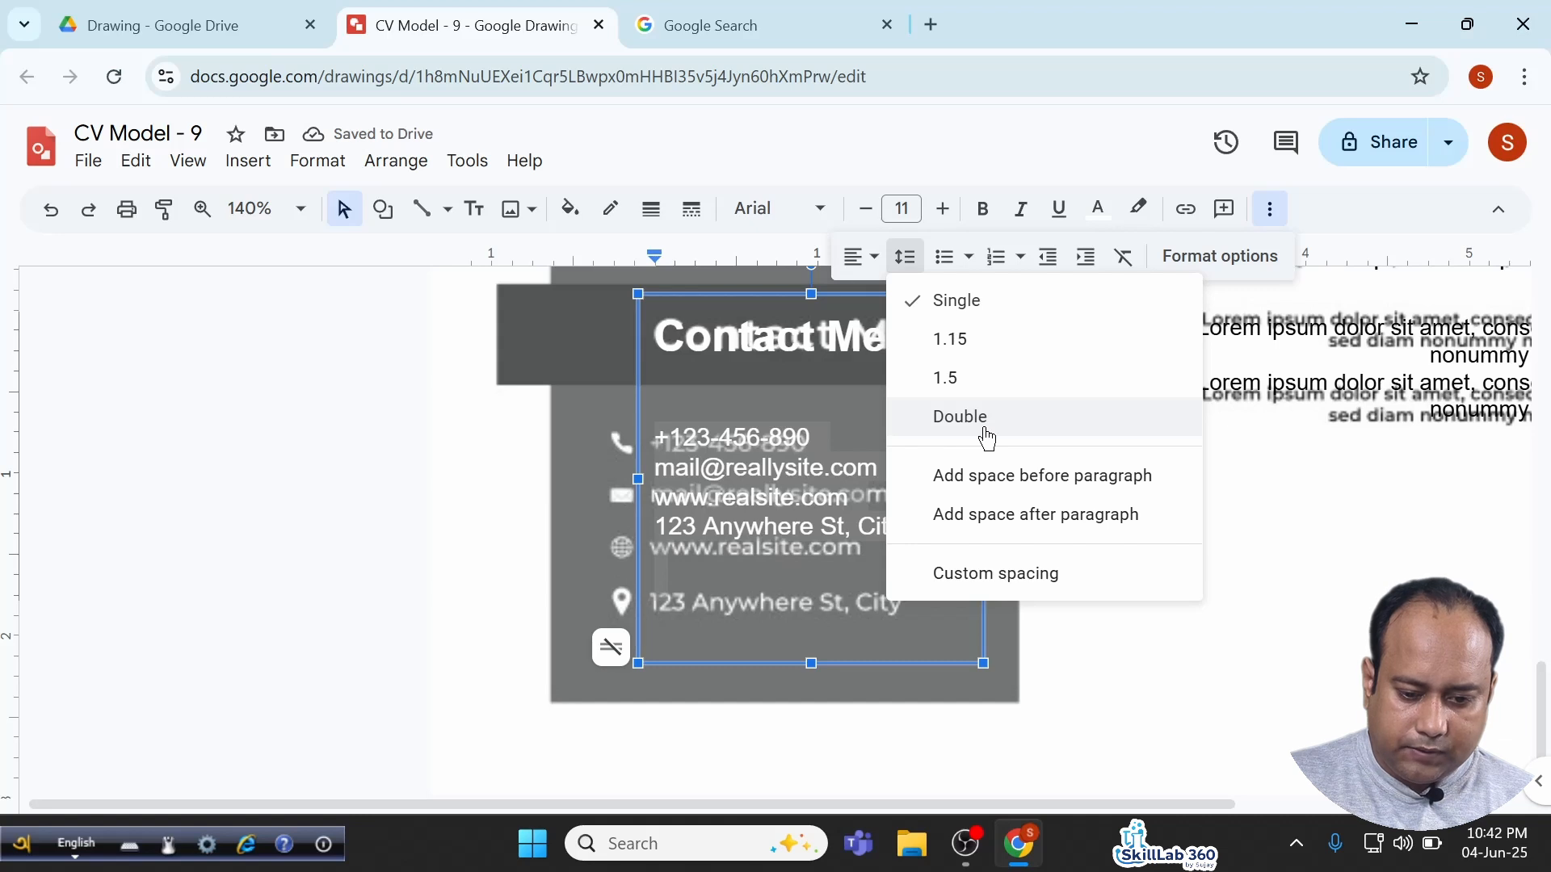
{"action": "left_click", "coordinate": [1005, 429]}
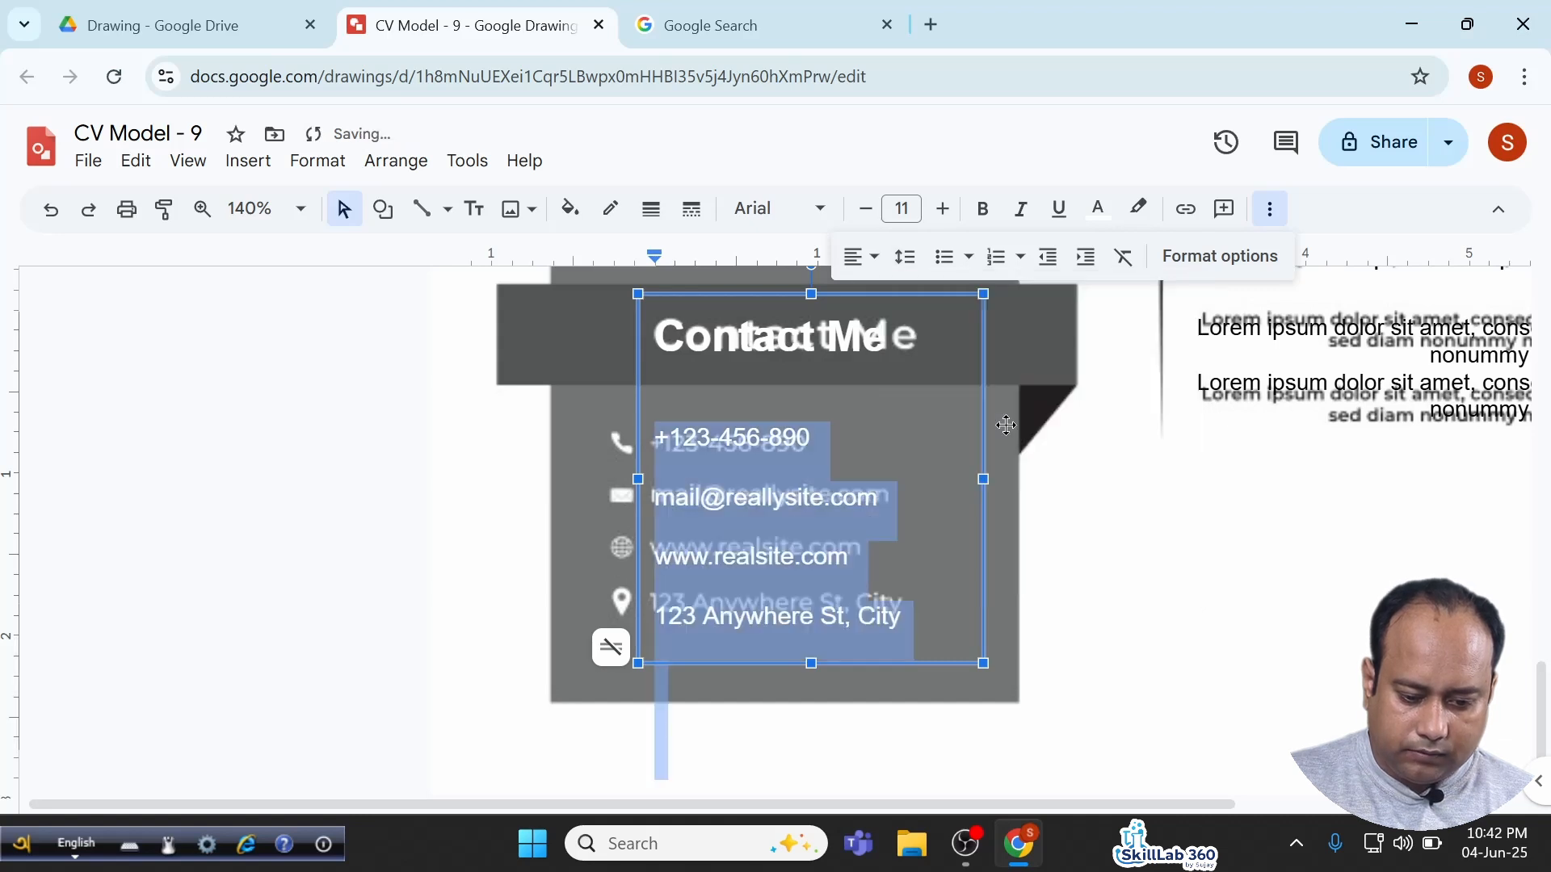
Add a blank line after the address and shorten the text box from the bottom.
{"action": "left_click", "coordinate": [777, 630]}
{"action": "key", "text": "Return"}
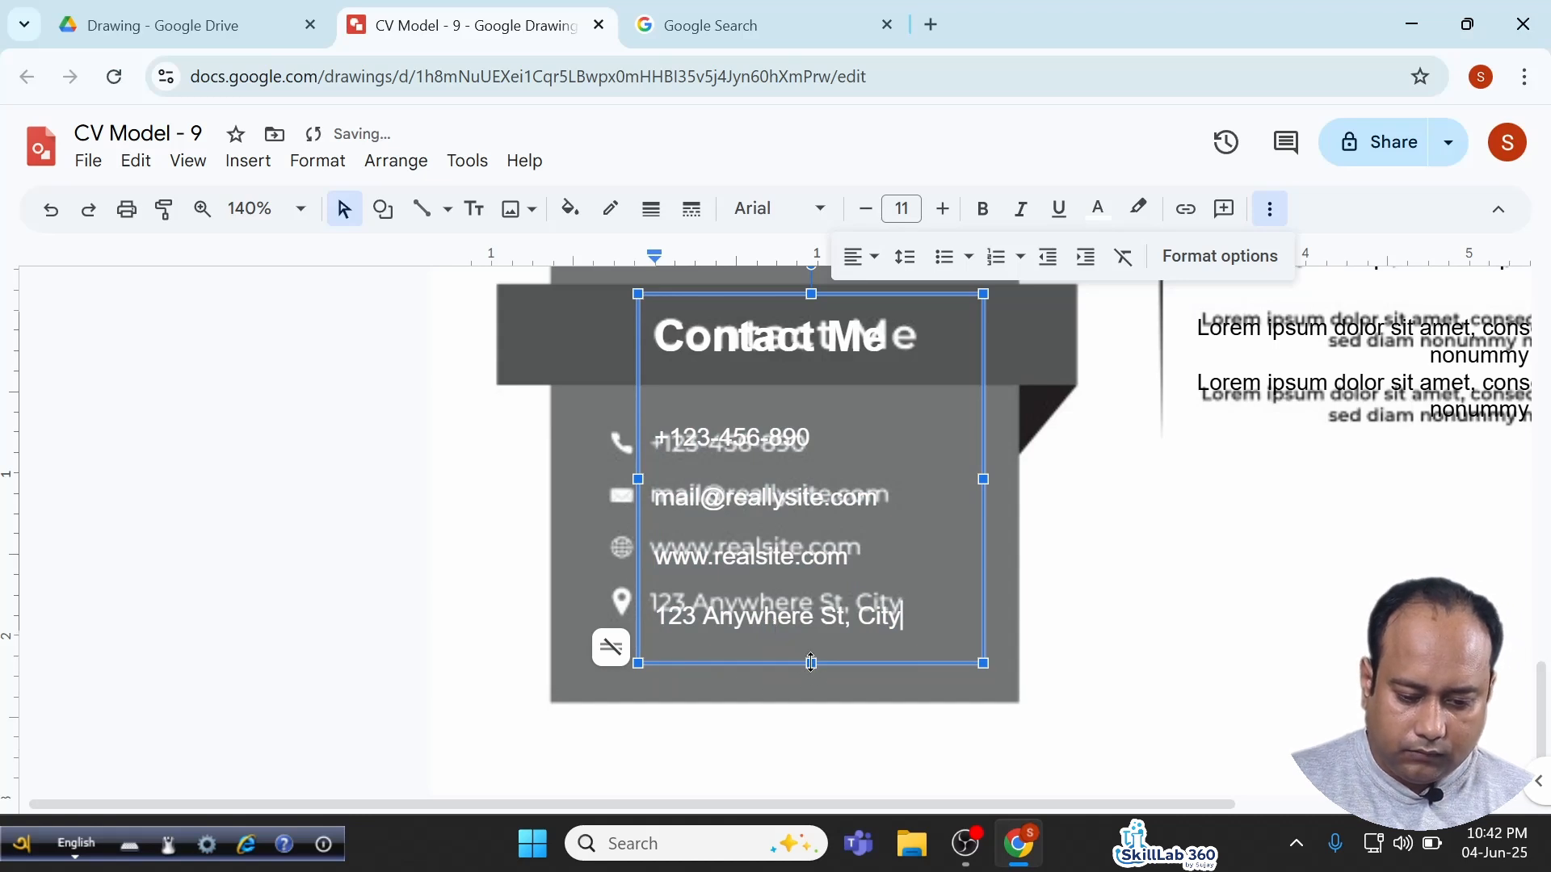
{"action": "left_click_drag", "start_coordinate": [811, 664], "coordinate": [811, 652]}
{"action": "left_click", "coordinate": [494, 544]}
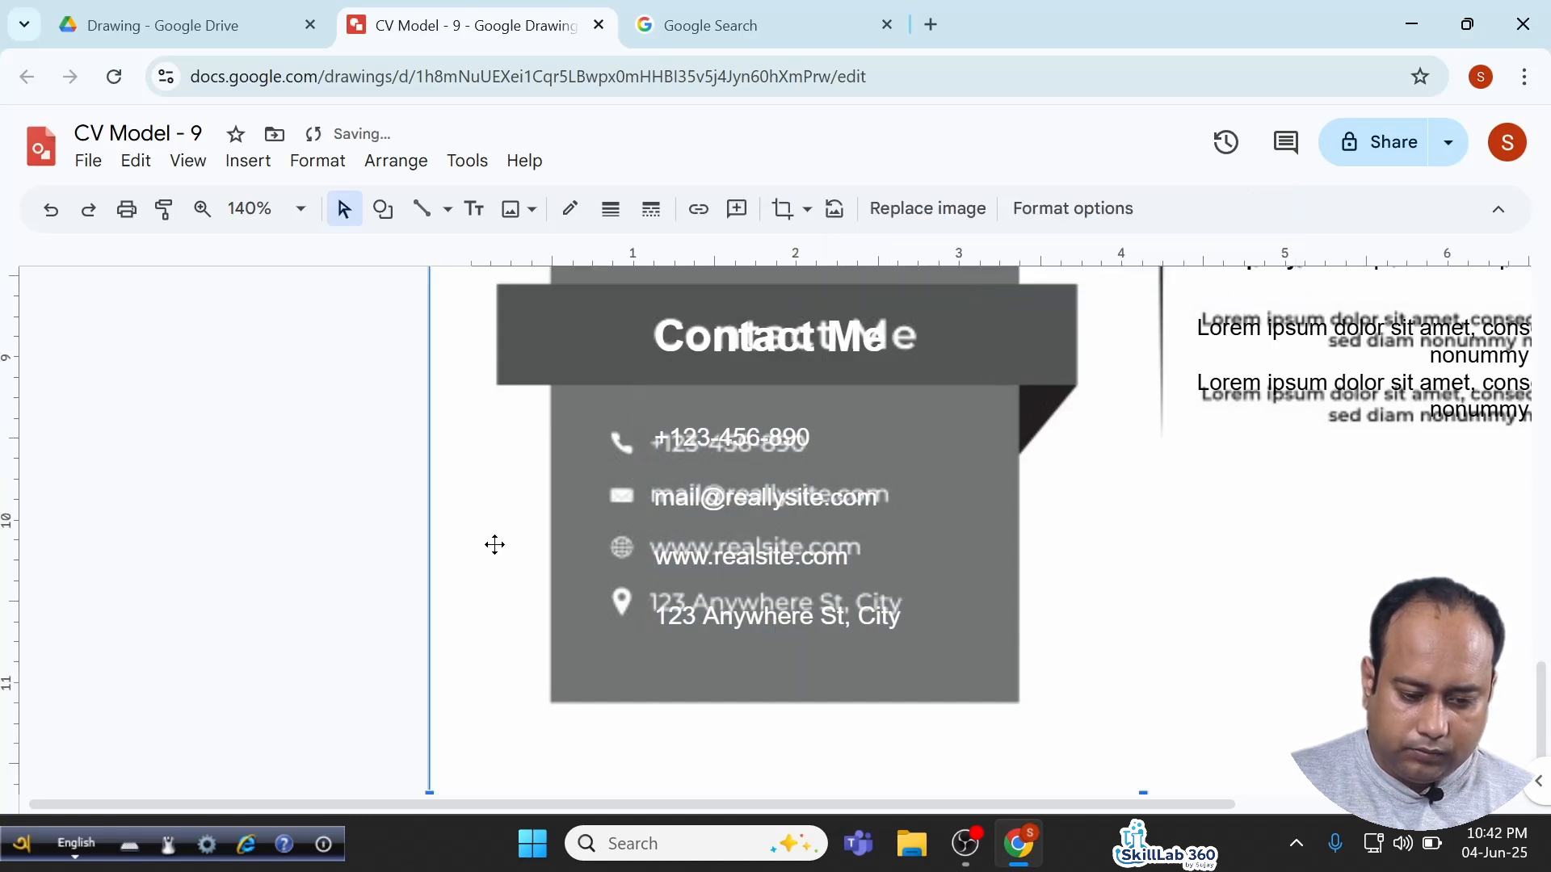
{"action": "scroll", "coordinate": [822, 565], "scroll_direction": "down", "scroll_amount": 5}
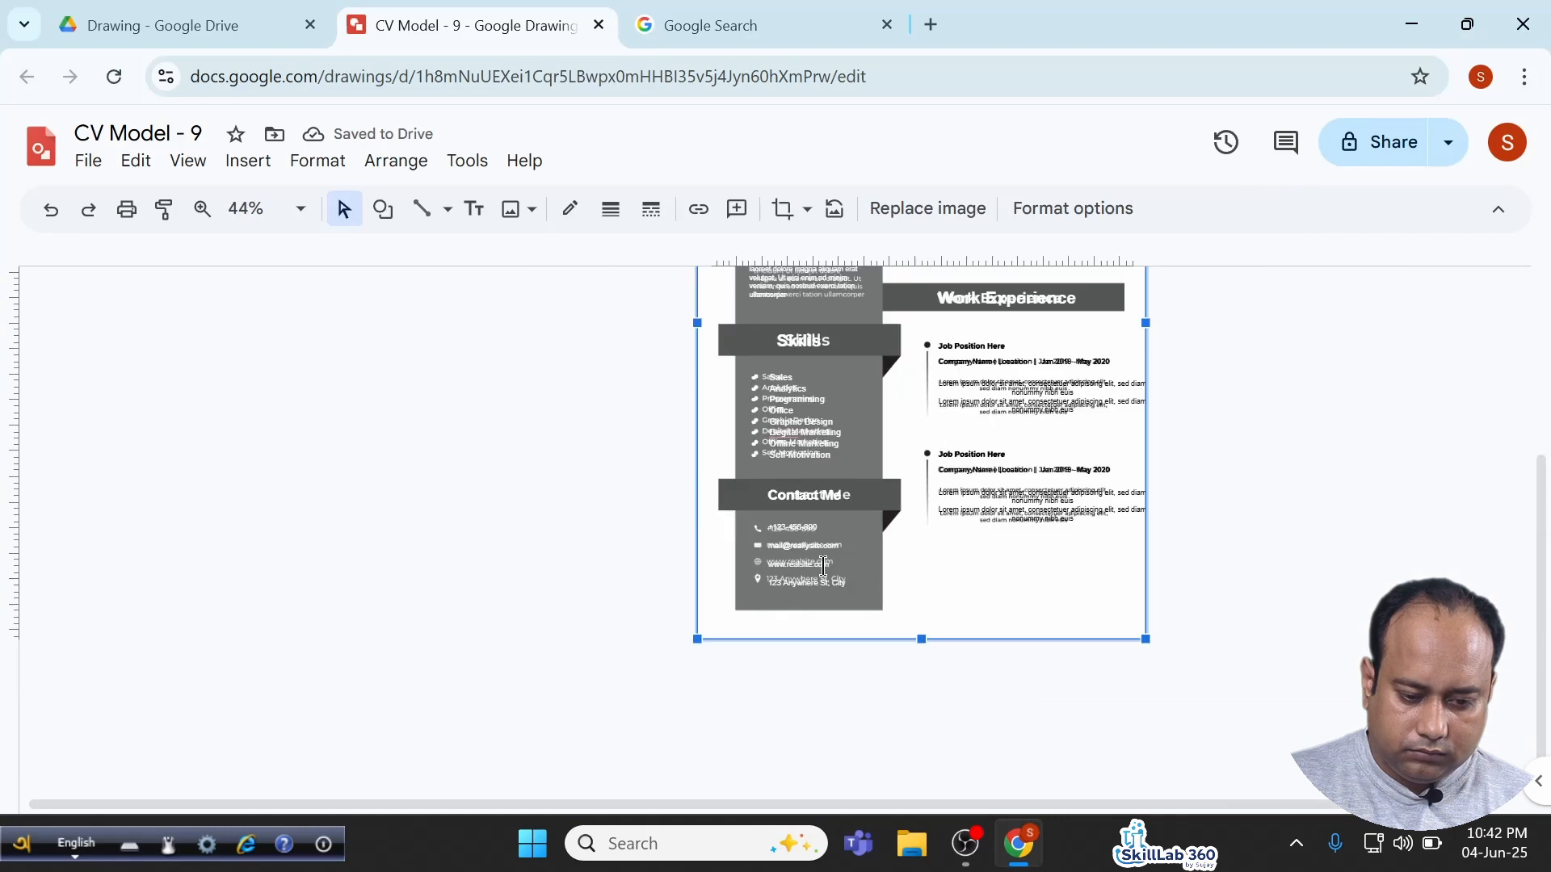
Open the Google Fonts icon library and select the previous search text.
{"action": "scroll", "coordinate": [520, 557], "scroll_direction": "up", "scroll_amount": 4}
{"action": "left_click", "coordinate": [549, 556]}
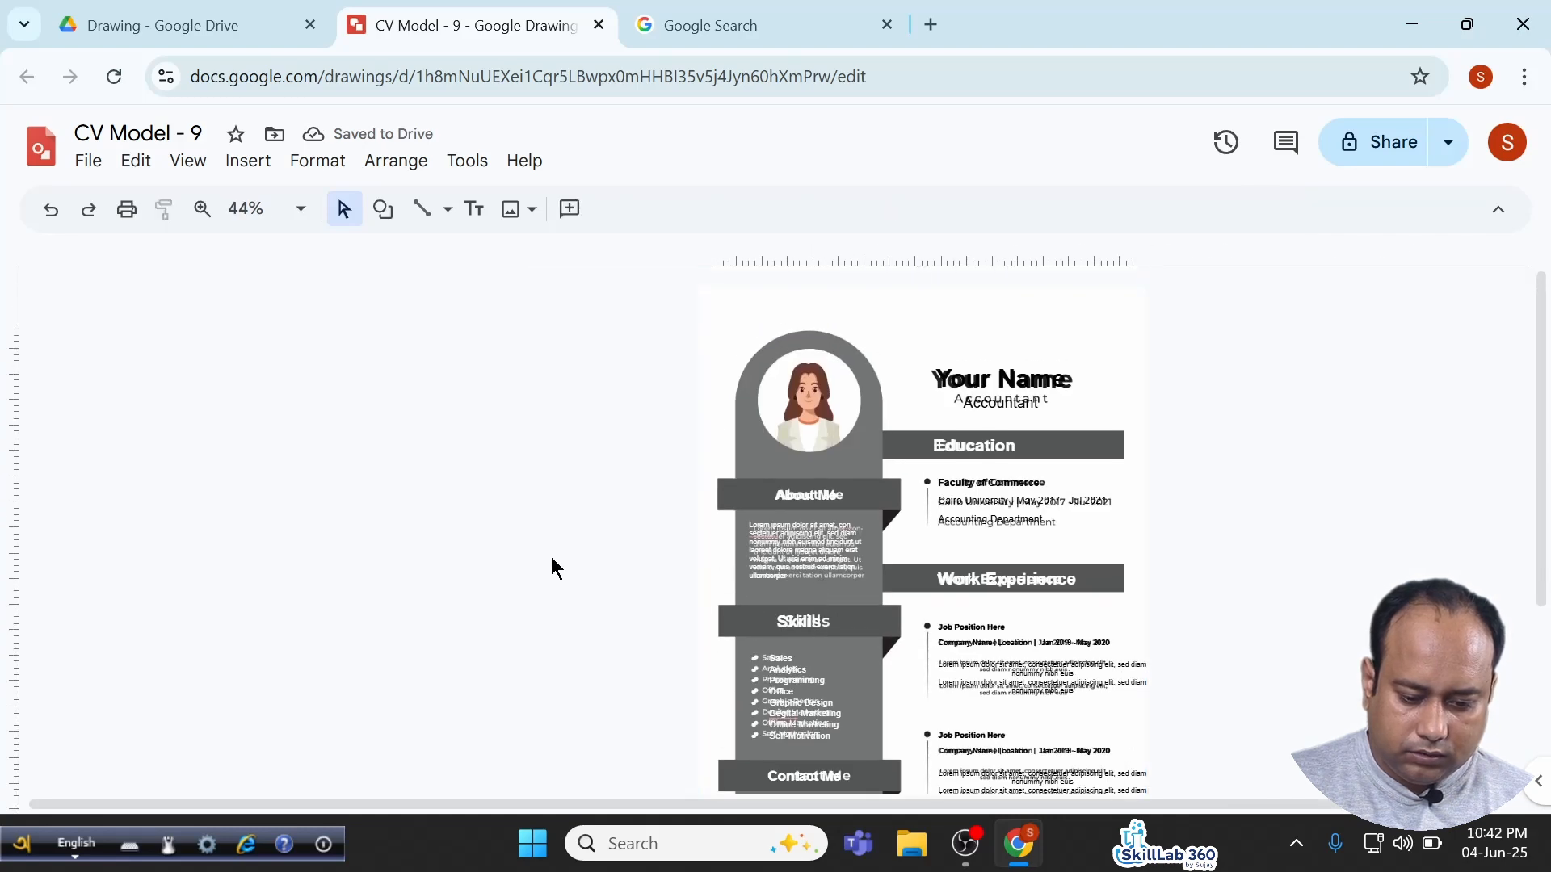
{"action": "scroll", "coordinate": [551, 555], "scroll_direction": "down", "scroll_amount": 4}
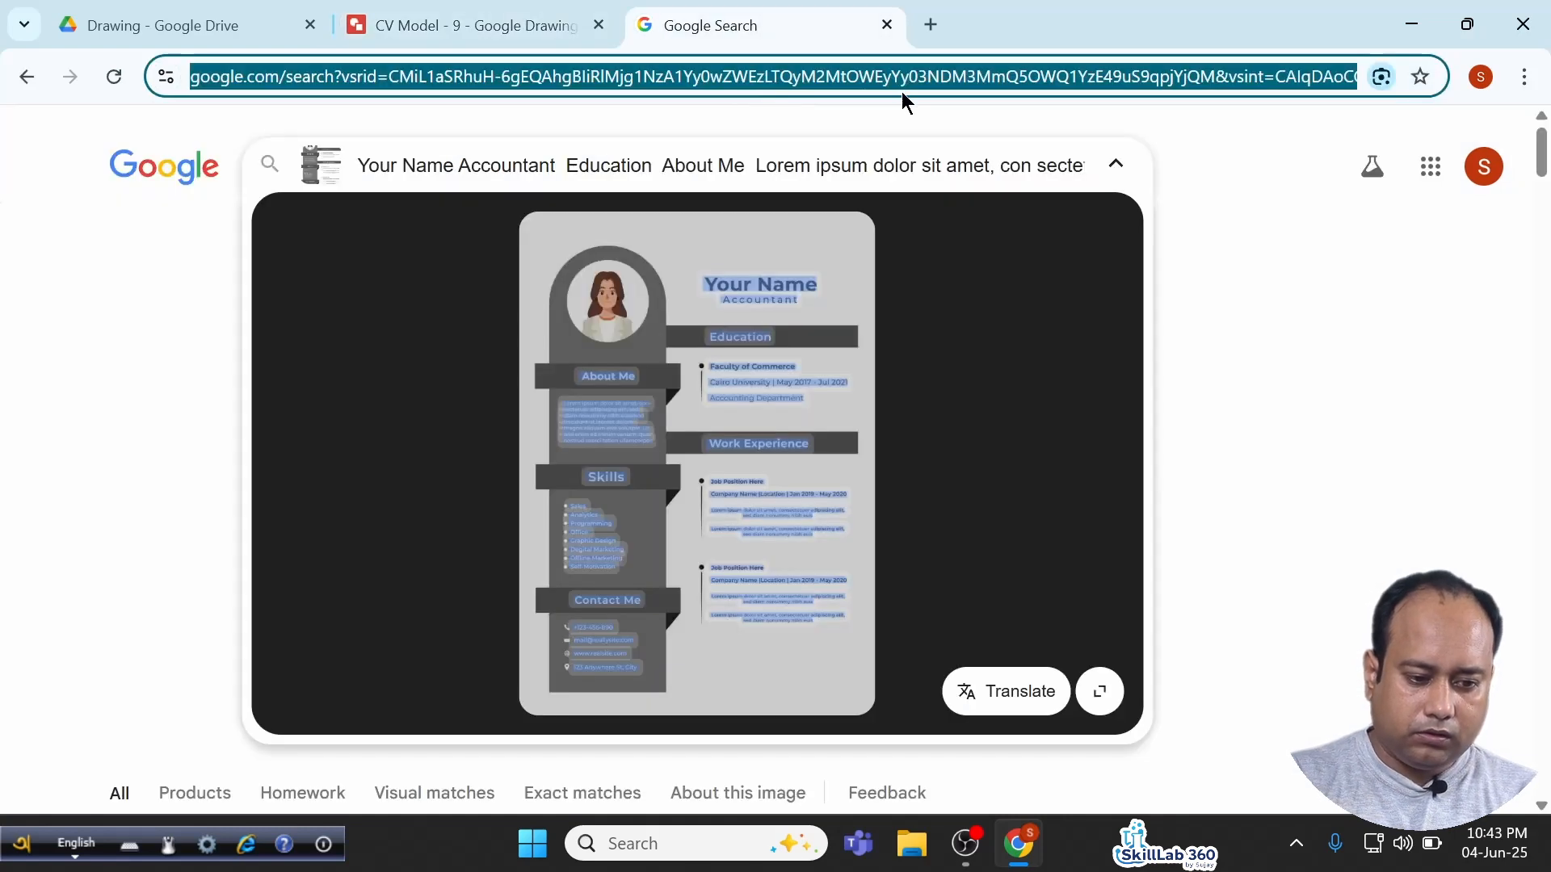
{"action": "type", "text": "fon"}
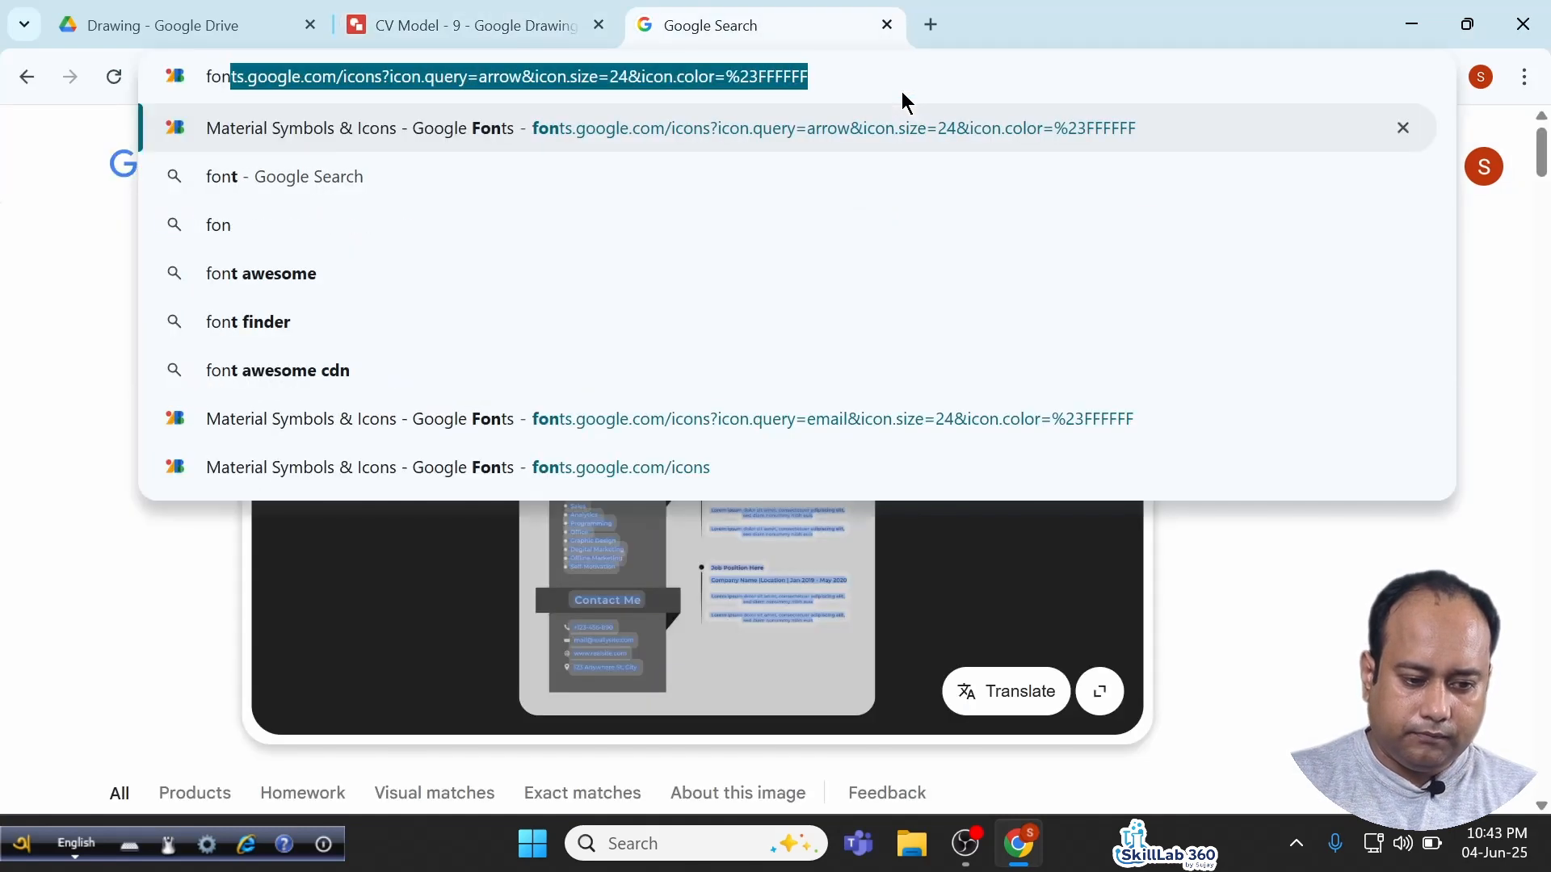
{"action": "key", "text": "Return"}
{"action": "left_click_drag", "start_coordinate": [958, 171], "coordinate": [878, 168]}
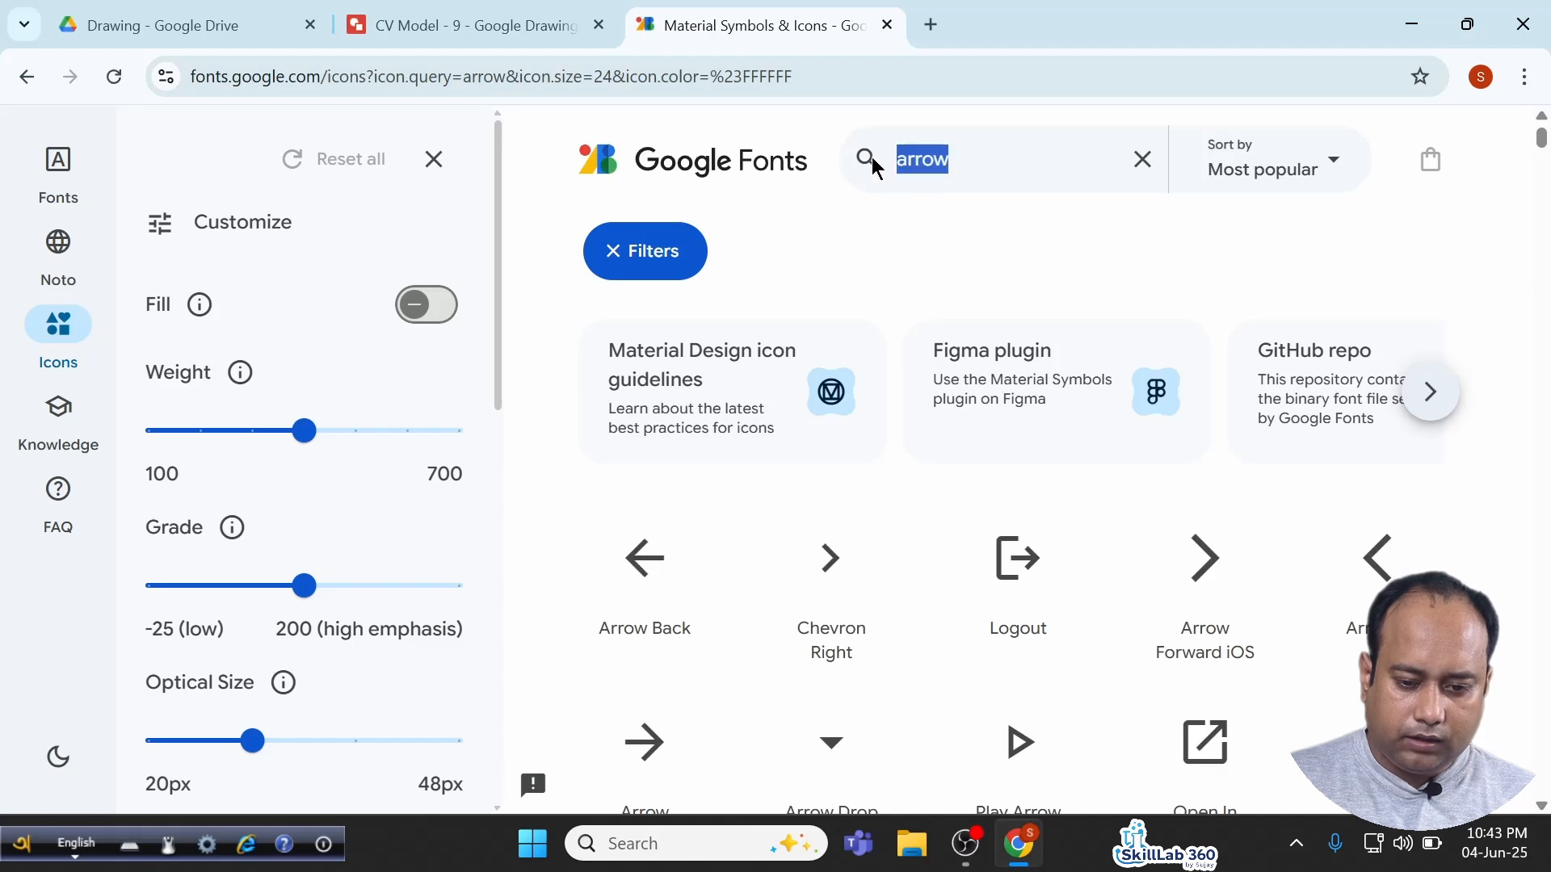
Search 'pho', copy the white Call icon, and place it in the Contact Me section.
{"action": "type", "text": "pho"}
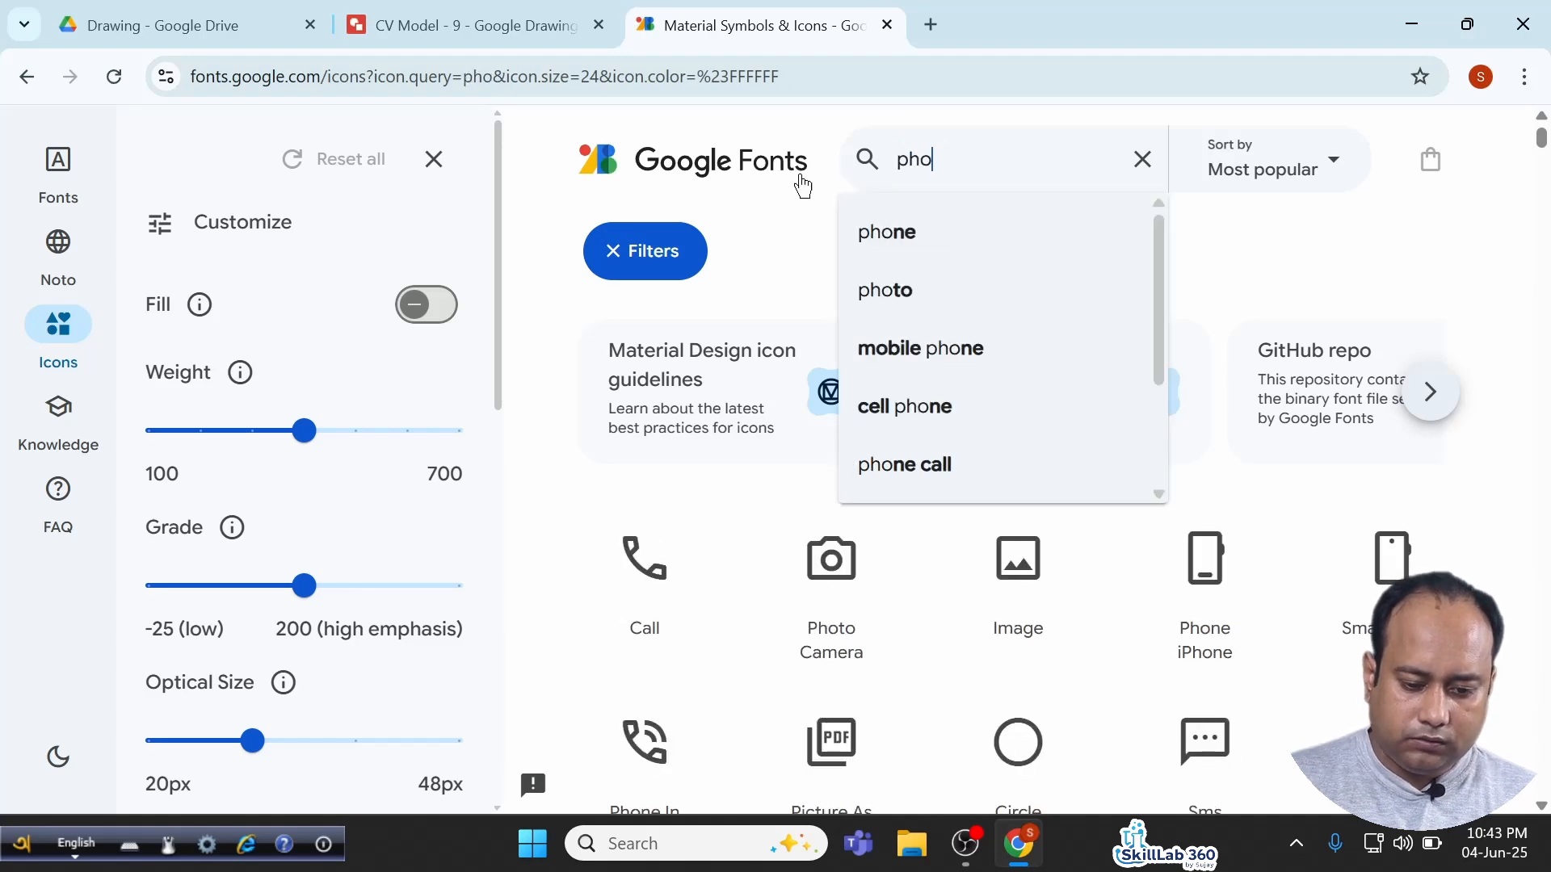
{"action": "left_click", "coordinate": [665, 563]}
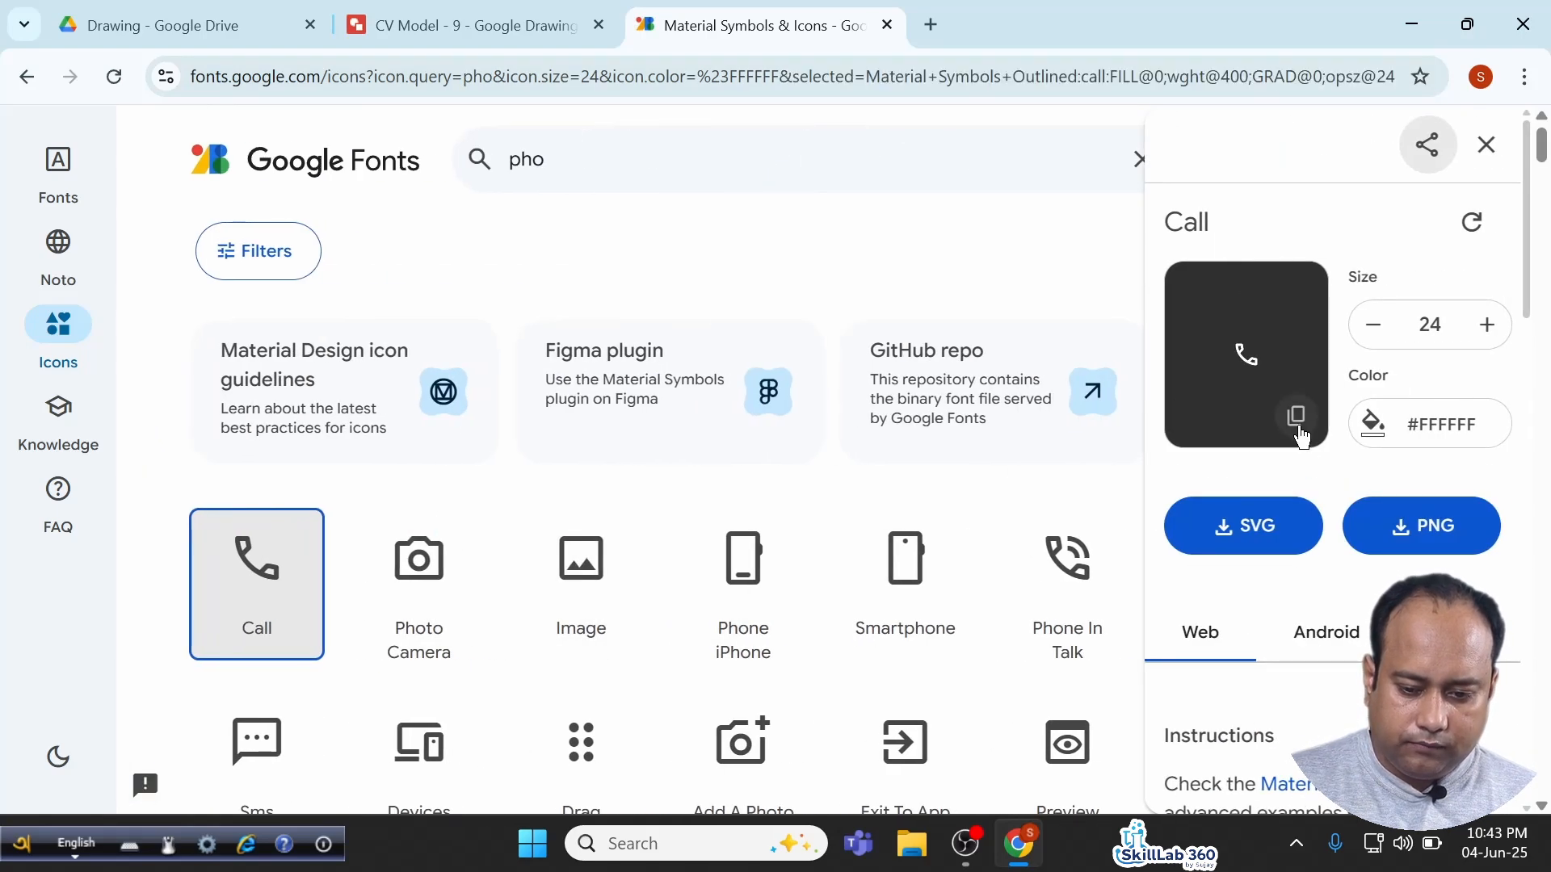
{"action": "left_click", "coordinate": [465, 25]}
{"action": "key", "text": "ctrl+v"}
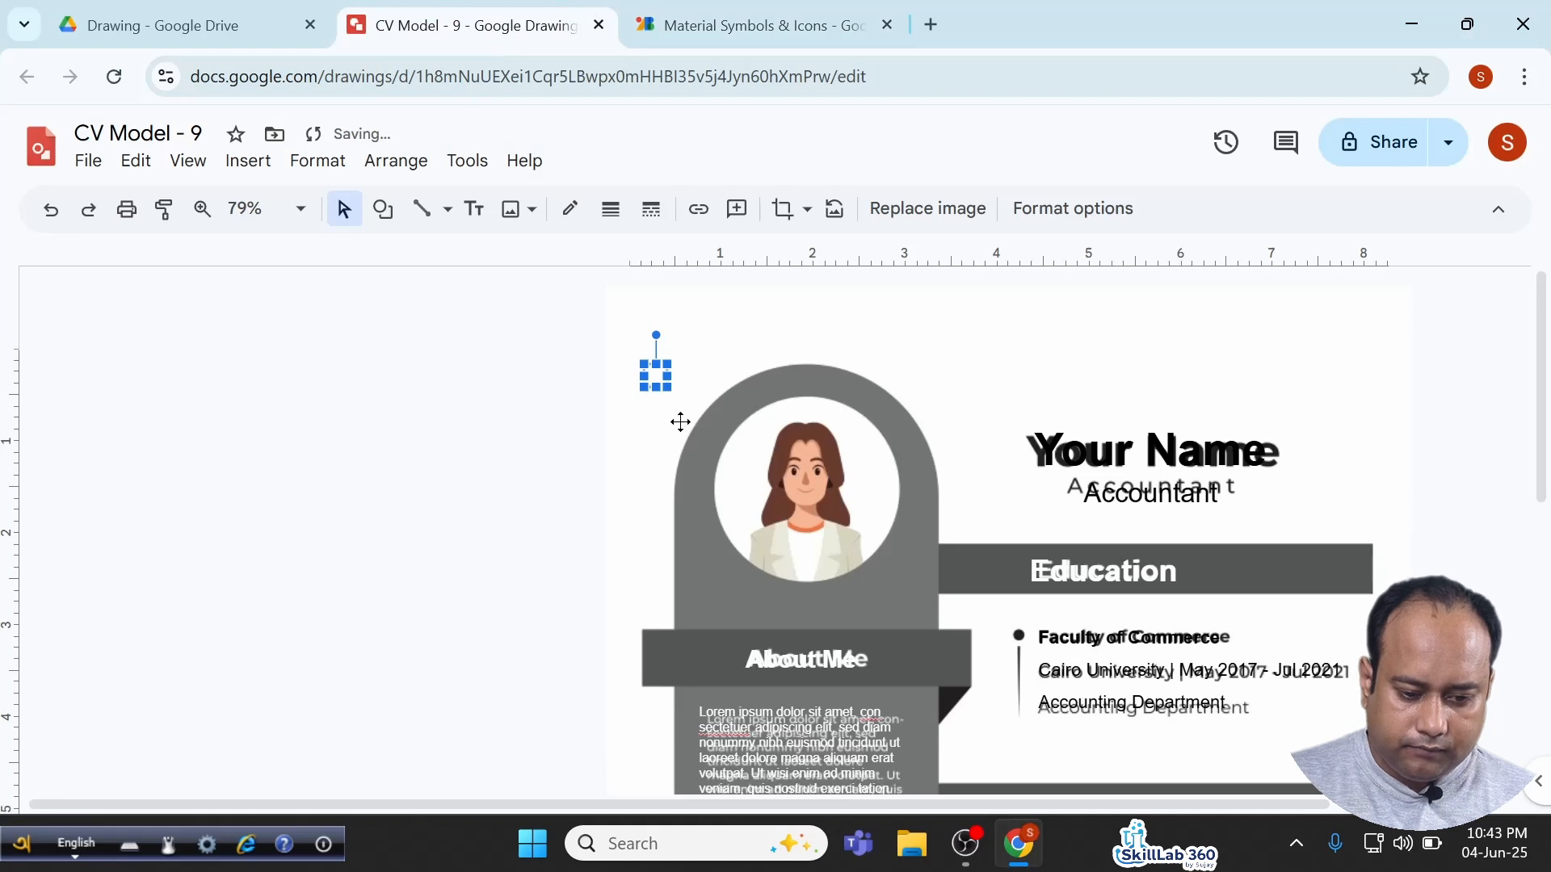
{"action": "scroll", "coordinate": [660, 410], "scroll_direction": "down", "scroll_amount": 3}
{"action": "scroll", "coordinate": [661, 391], "scroll_direction": "up", "scroll_amount": 2}
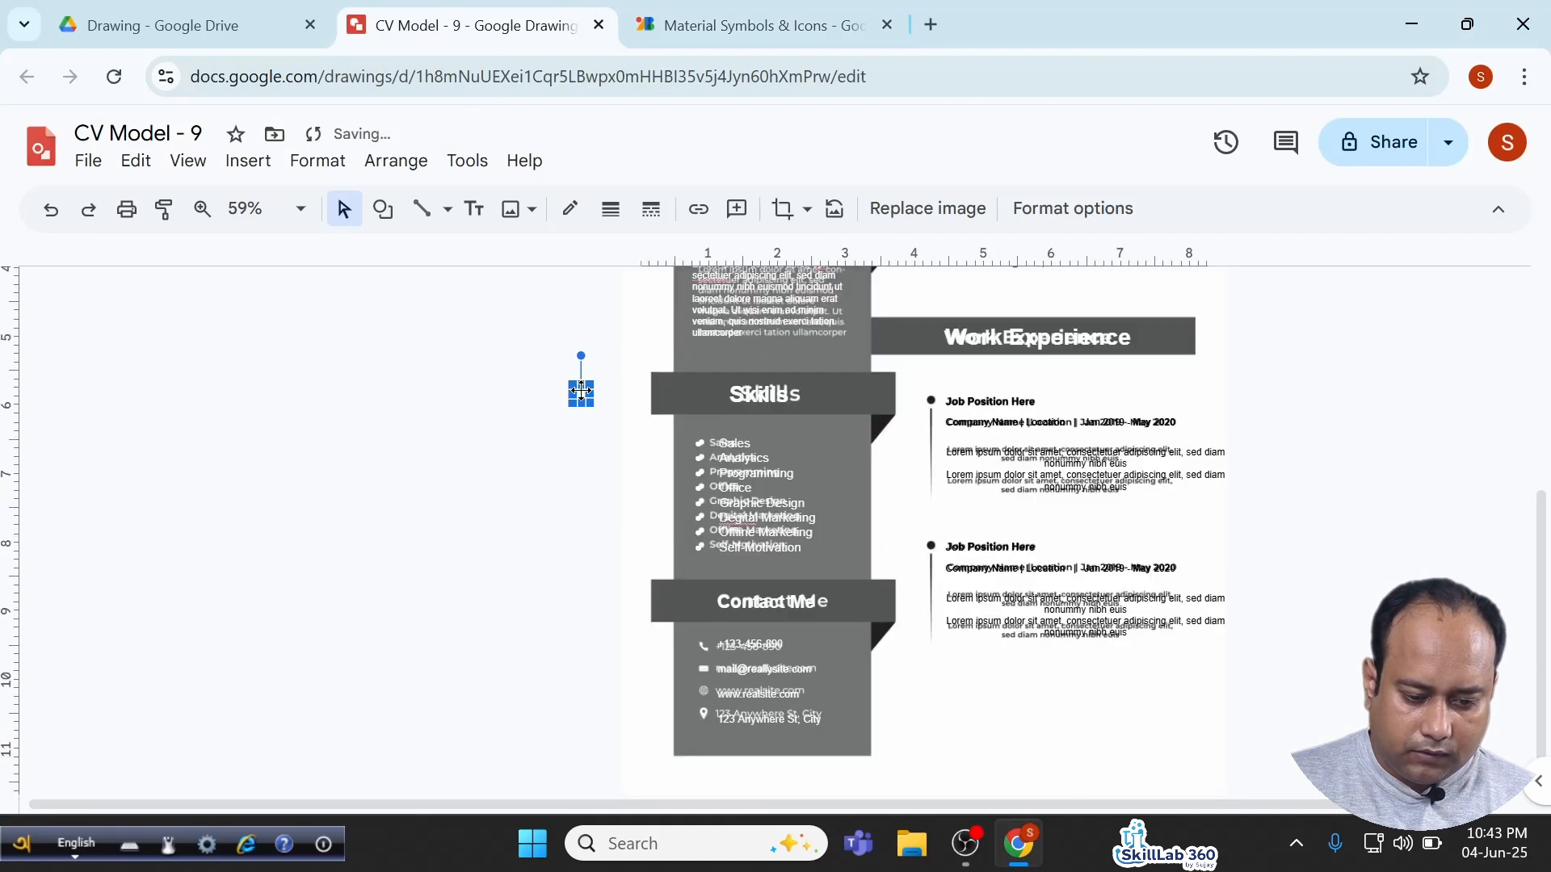
{"action": "left_click_drag", "start_coordinate": [581, 391], "coordinate": [678, 635]}
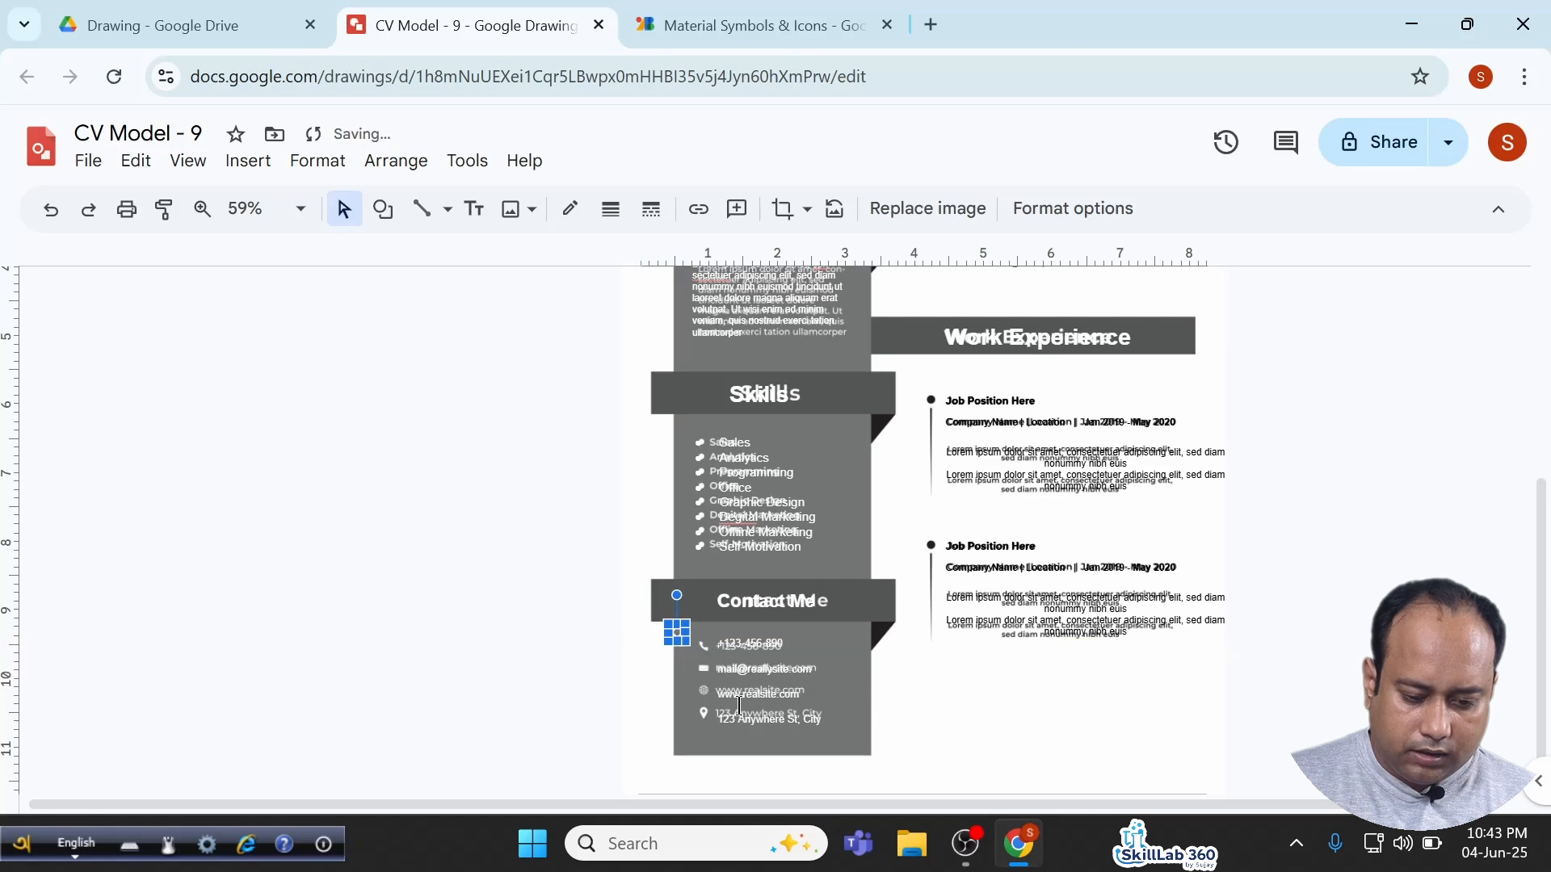
Search 'emai', copy the white Mail icon, and set it beside the e-mail row.
{"action": "left_click", "coordinate": [754, 26]}
{"action": "left_click", "coordinate": [664, 159]}
{"action": "left_click_drag", "start_coordinate": [665, 159], "coordinate": [489, 161]}
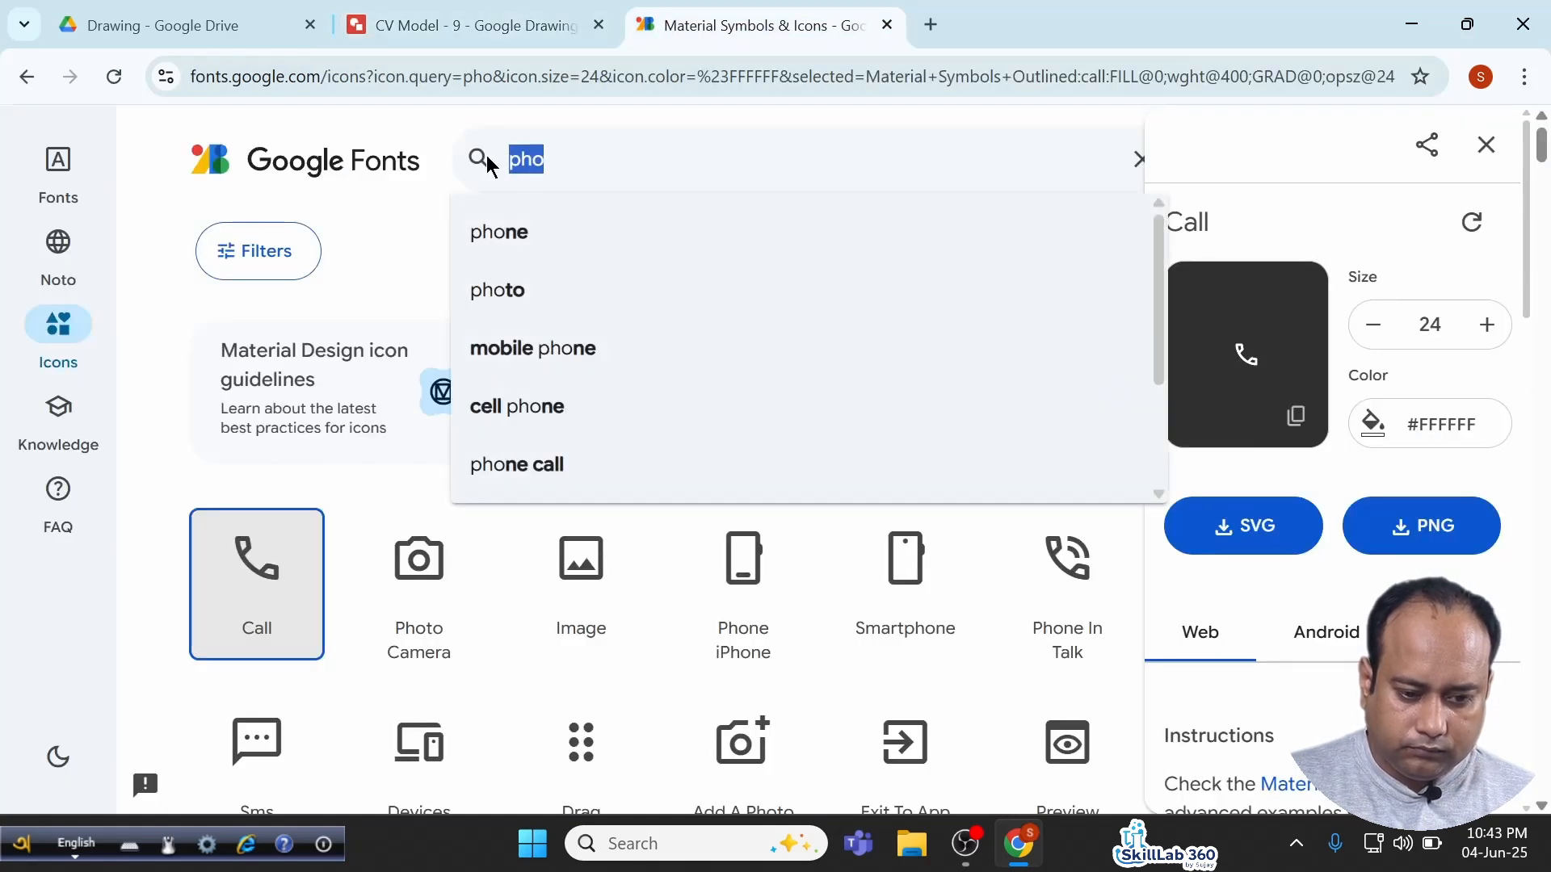
{"action": "type", "text": "email"}
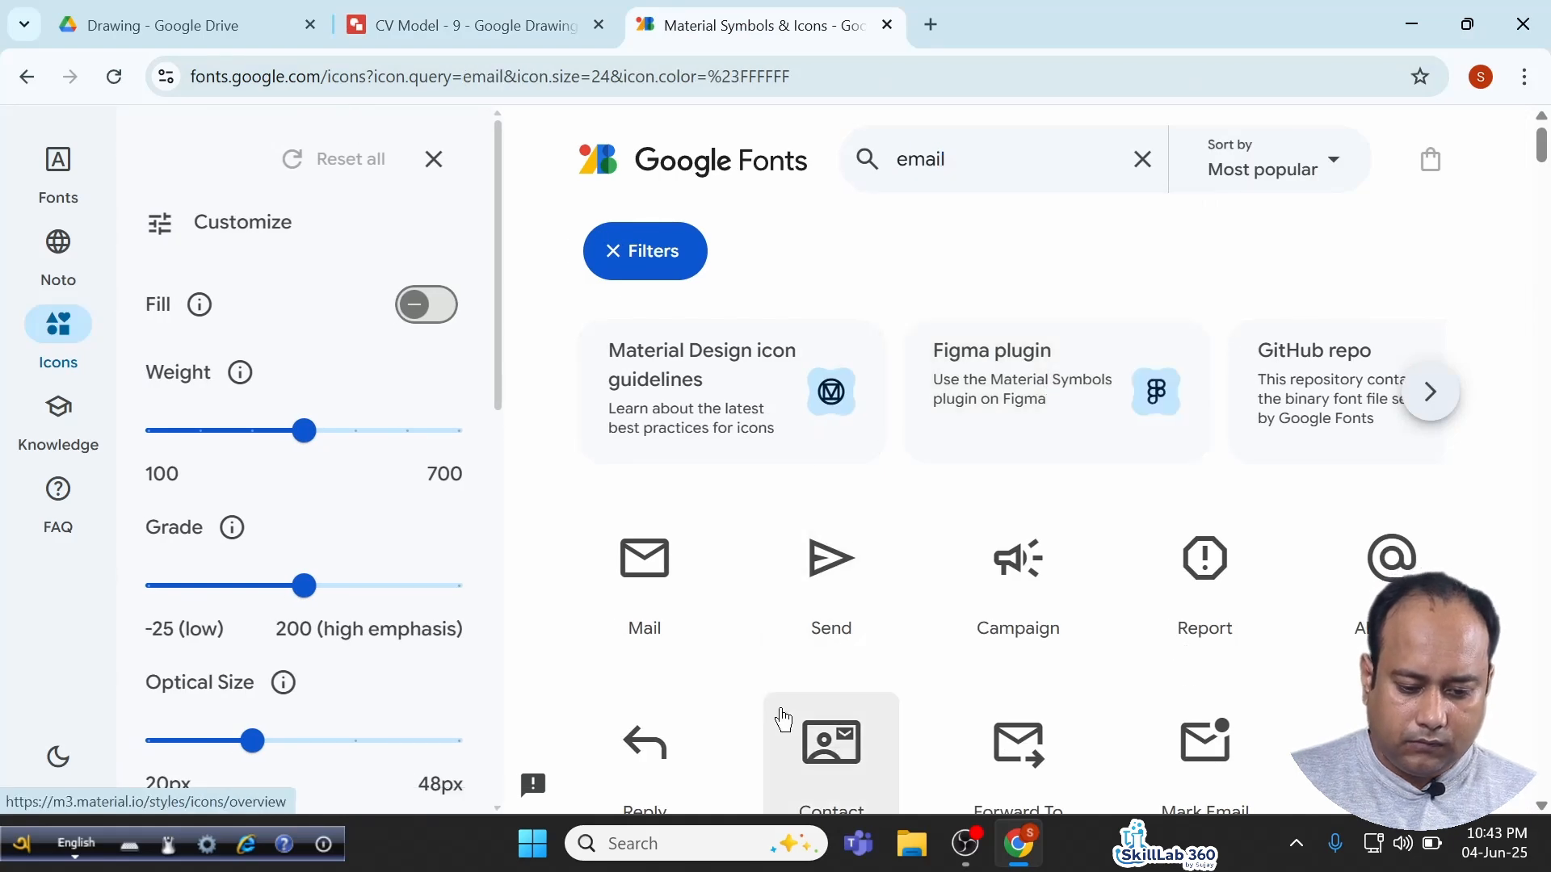
{"action": "left_click", "coordinate": [647, 587]}
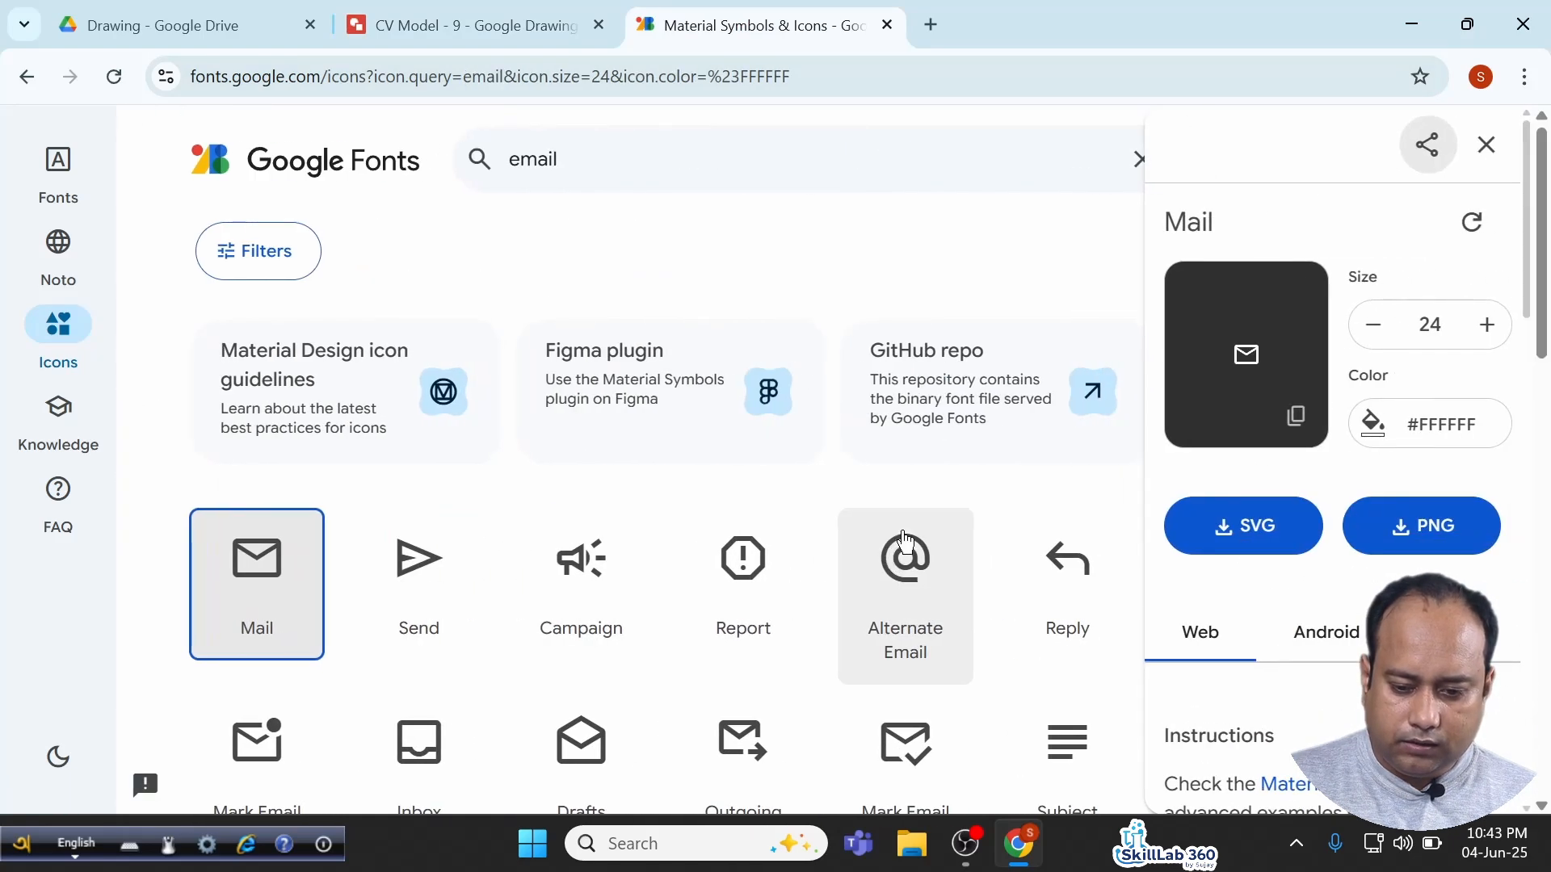
{"action": "left_click", "coordinate": [1295, 416]}
{"action": "left_click", "coordinate": [469, 25]}
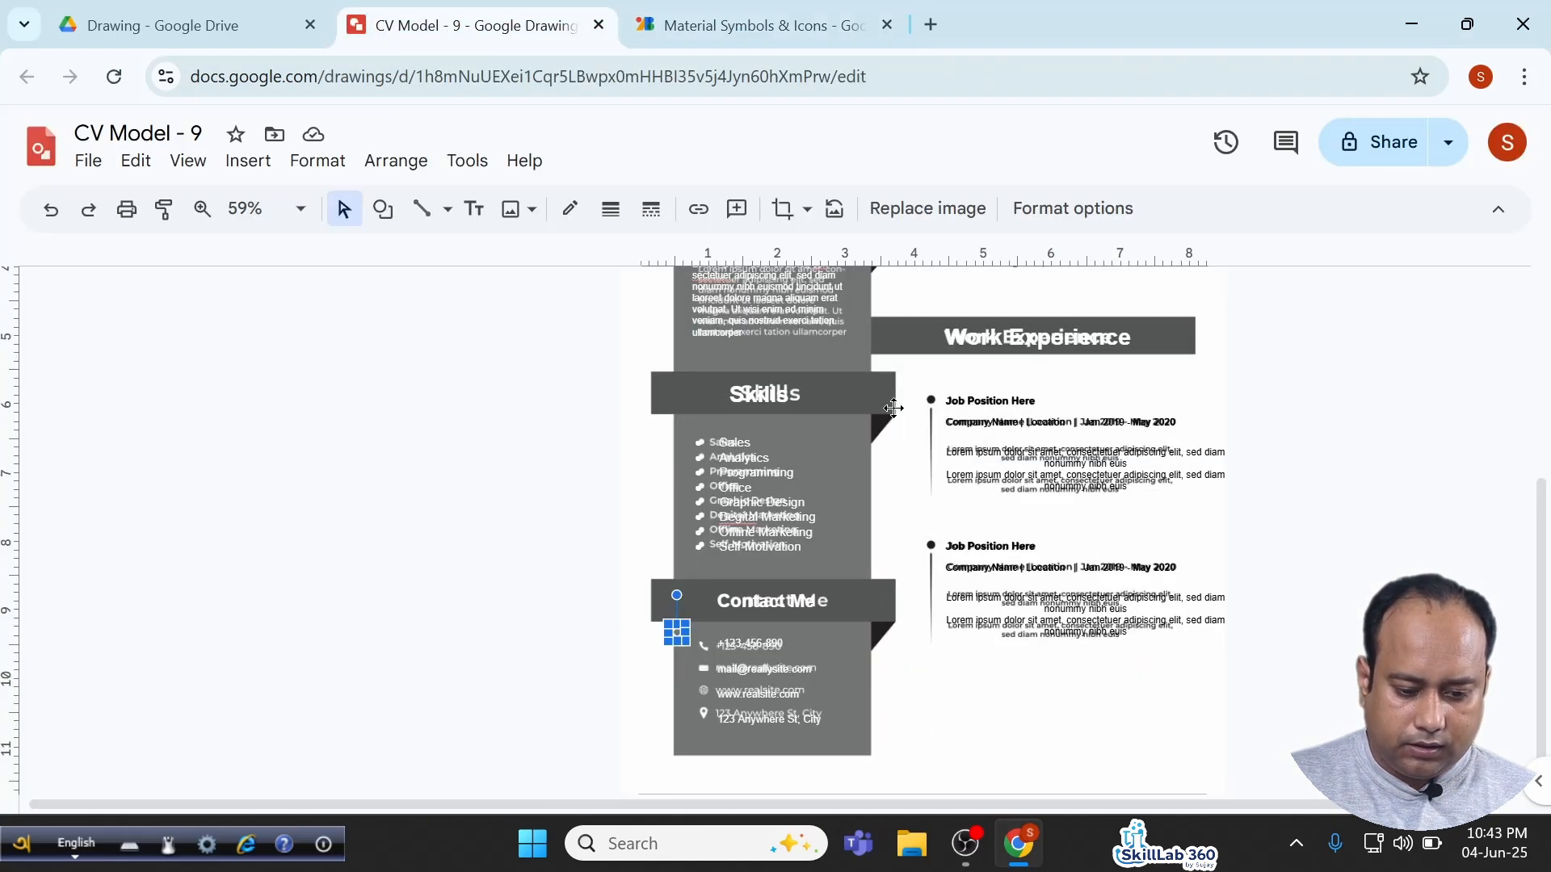
{"action": "key", "text": "ctrl+v"}
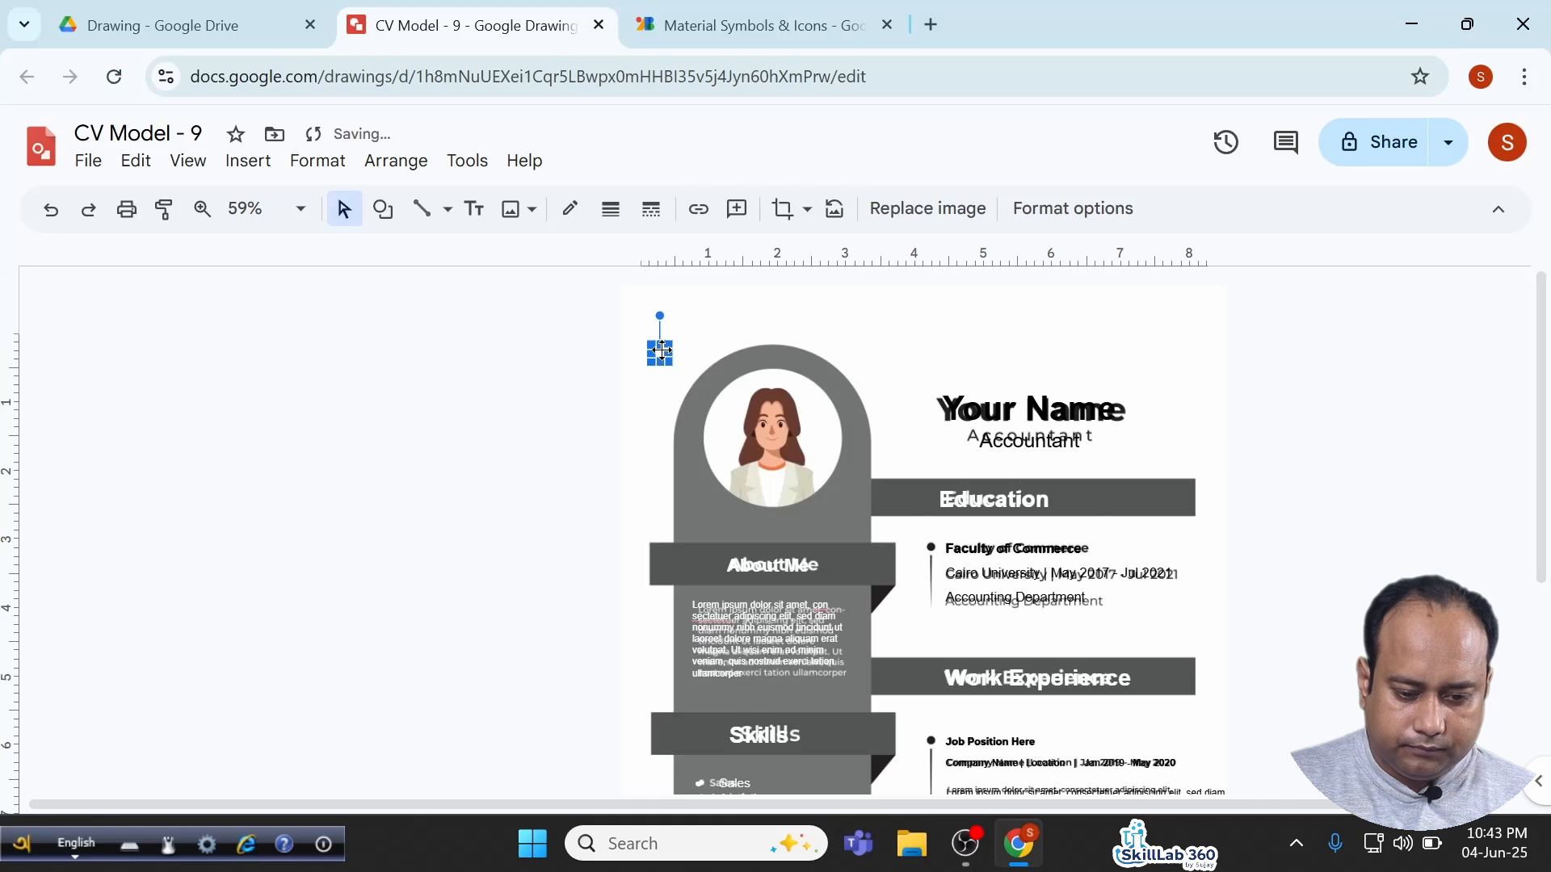
{"action": "left_click_drag", "start_coordinate": [662, 351], "coordinate": [623, 739]}
{"action": "scroll", "coordinate": [623, 738], "scroll_direction": "down", "scroll_amount": 5}
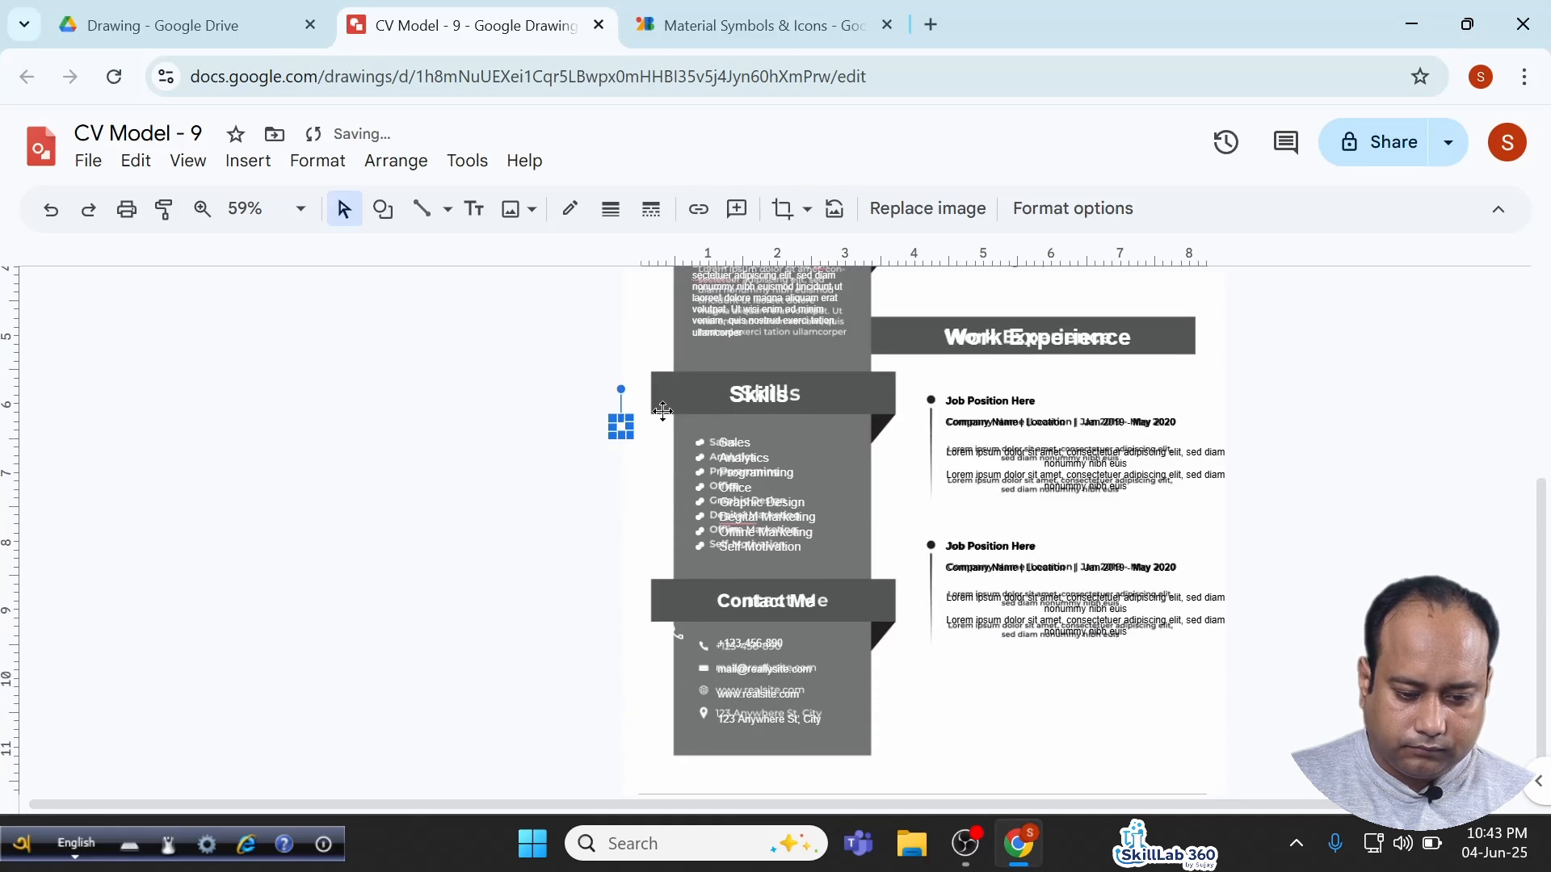
{"action": "left_click_drag", "start_coordinate": [617, 425], "coordinate": [677, 667]}
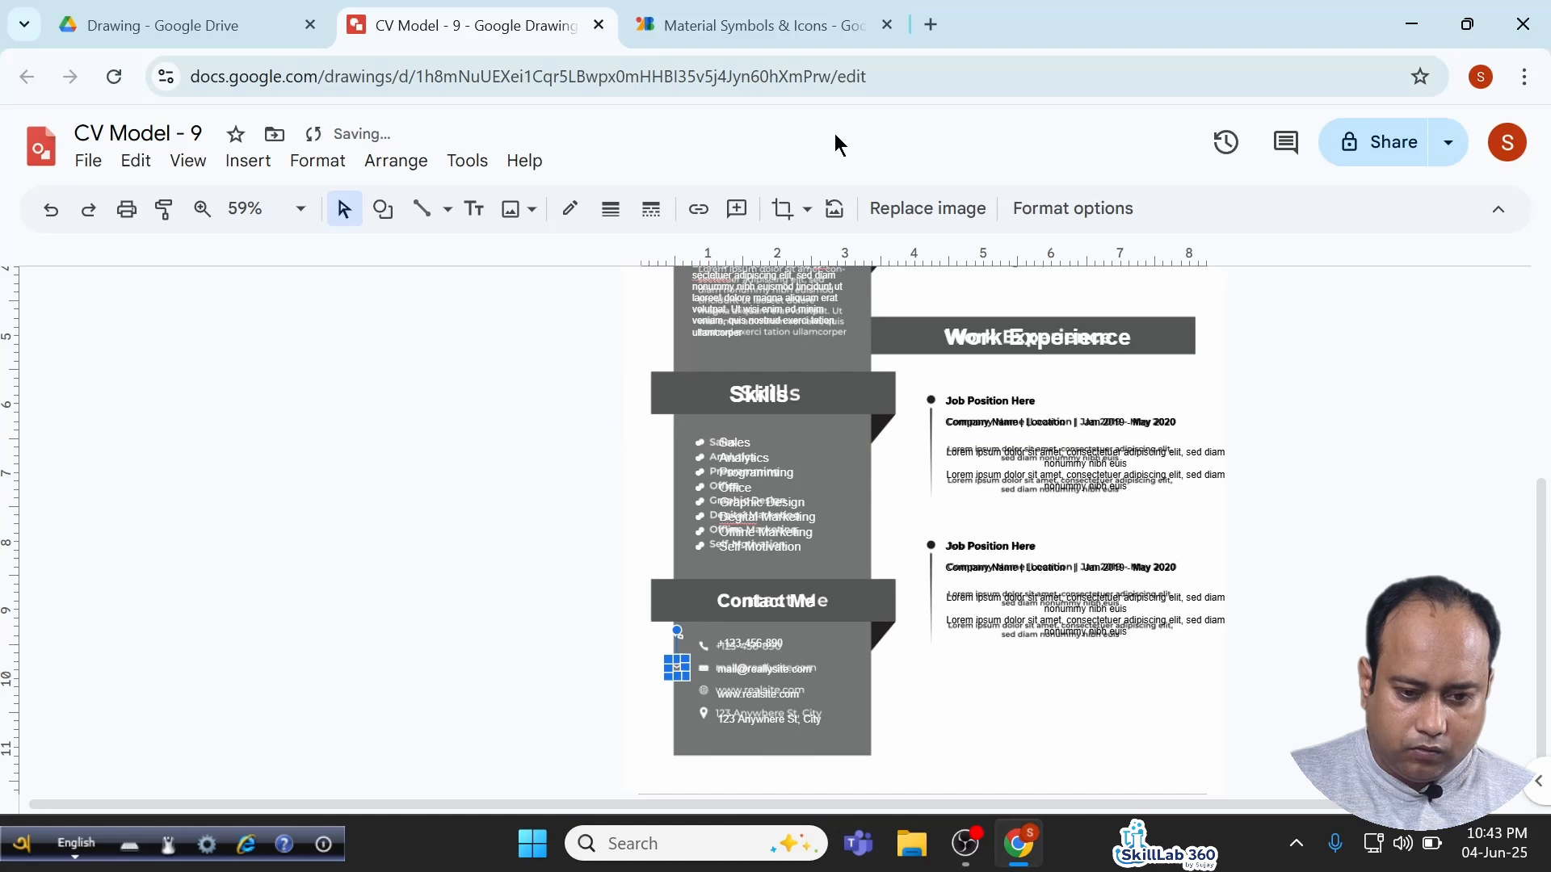
{"action": "left_click", "coordinate": [759, 27]}
{"action": "left_click", "coordinate": [460, 162]}
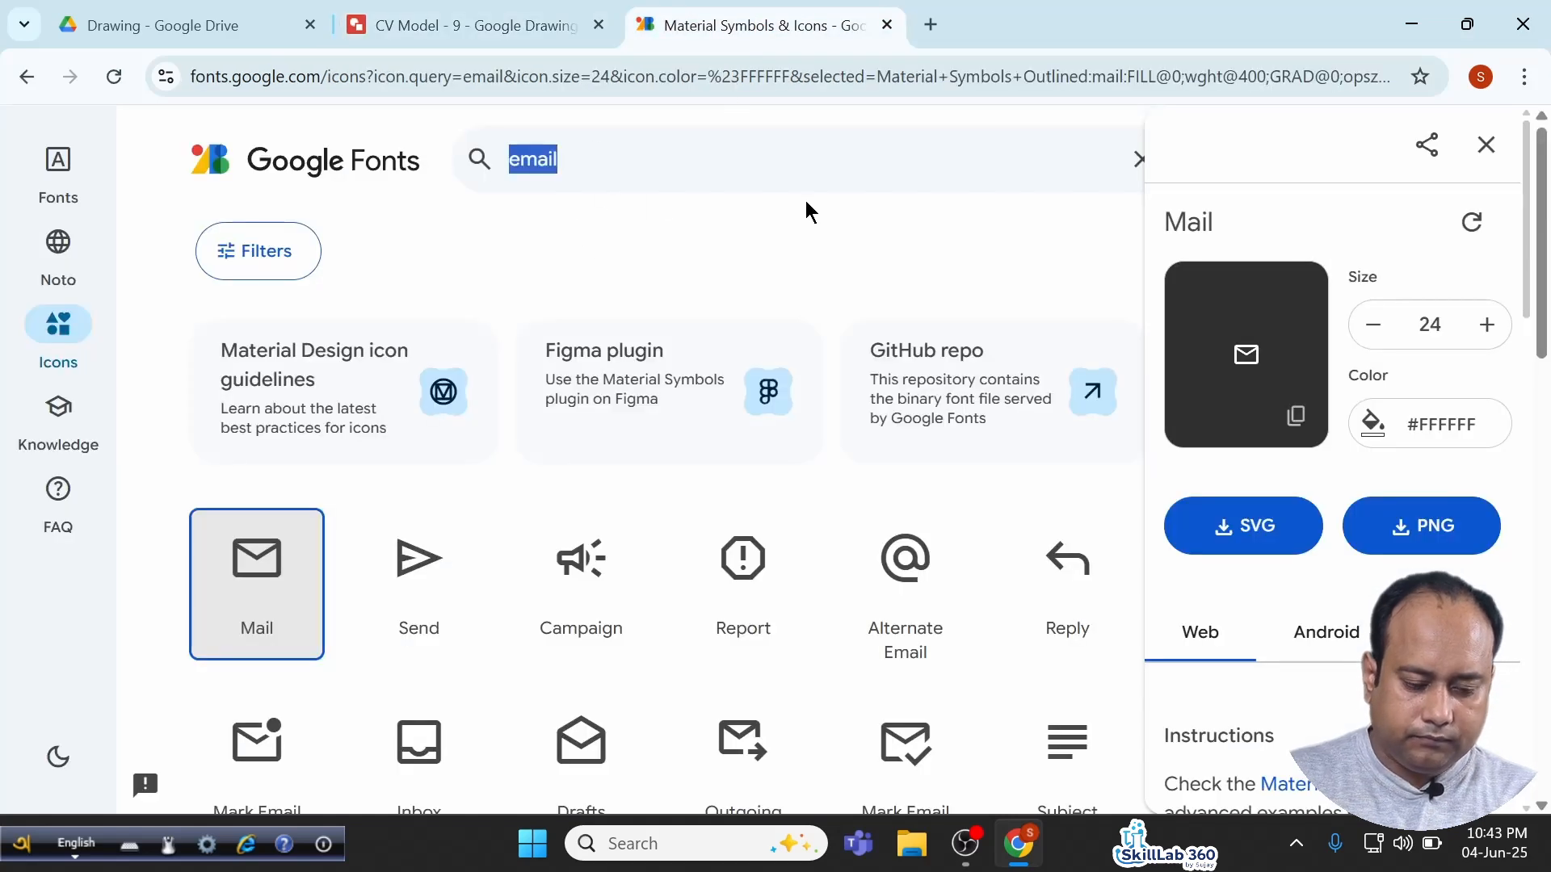
Search 'web', copy the white Language globe icon, and place it beside the website row.
{"action": "type", "text": "web"}
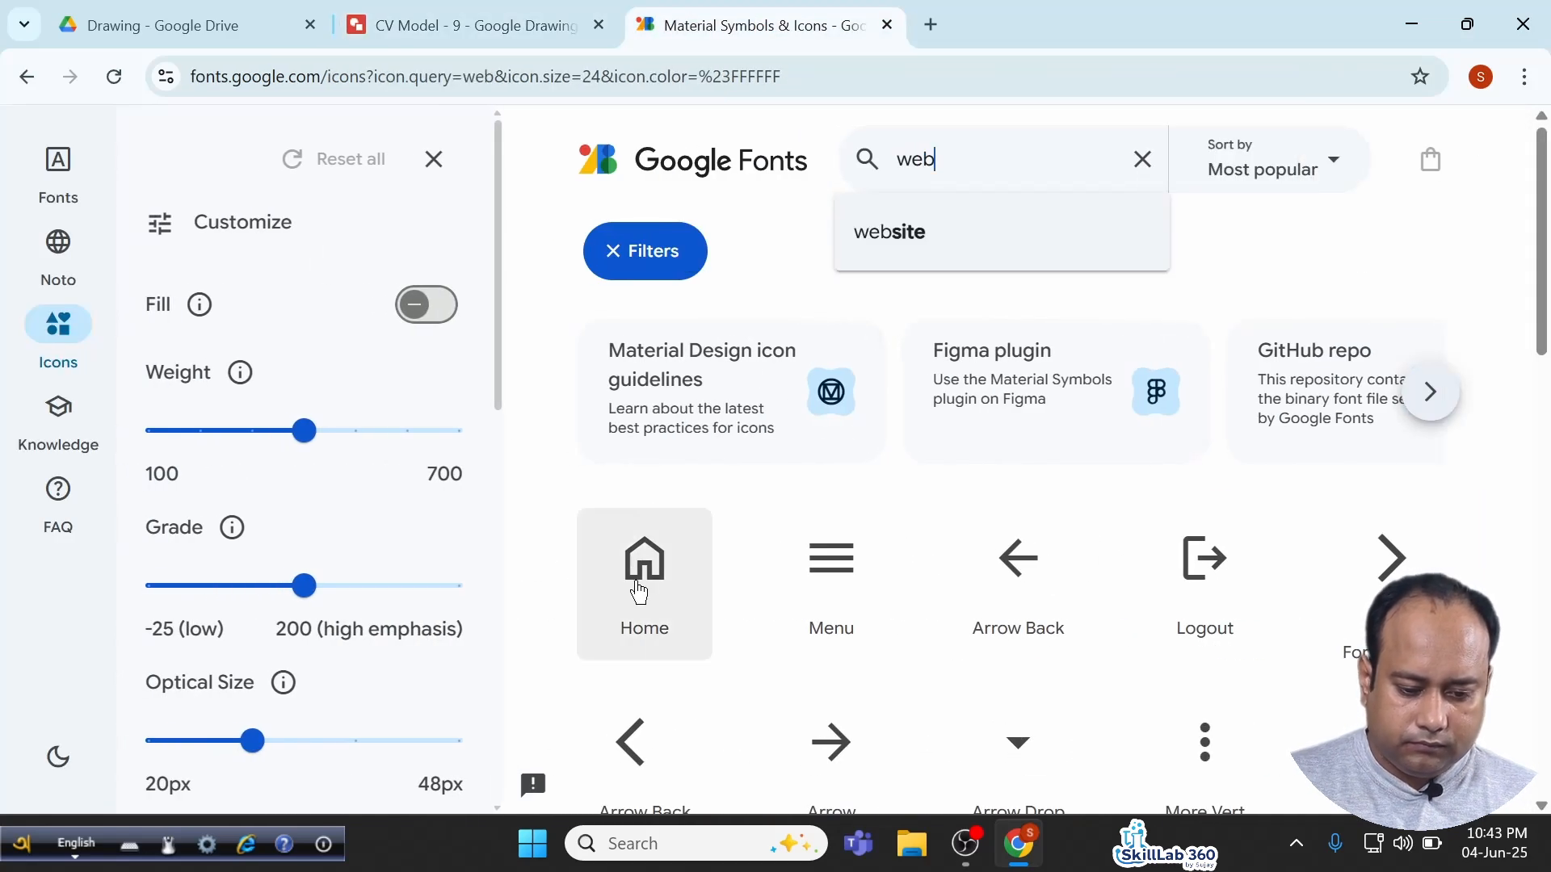
{"action": "left_click", "coordinate": [1377, 739]}
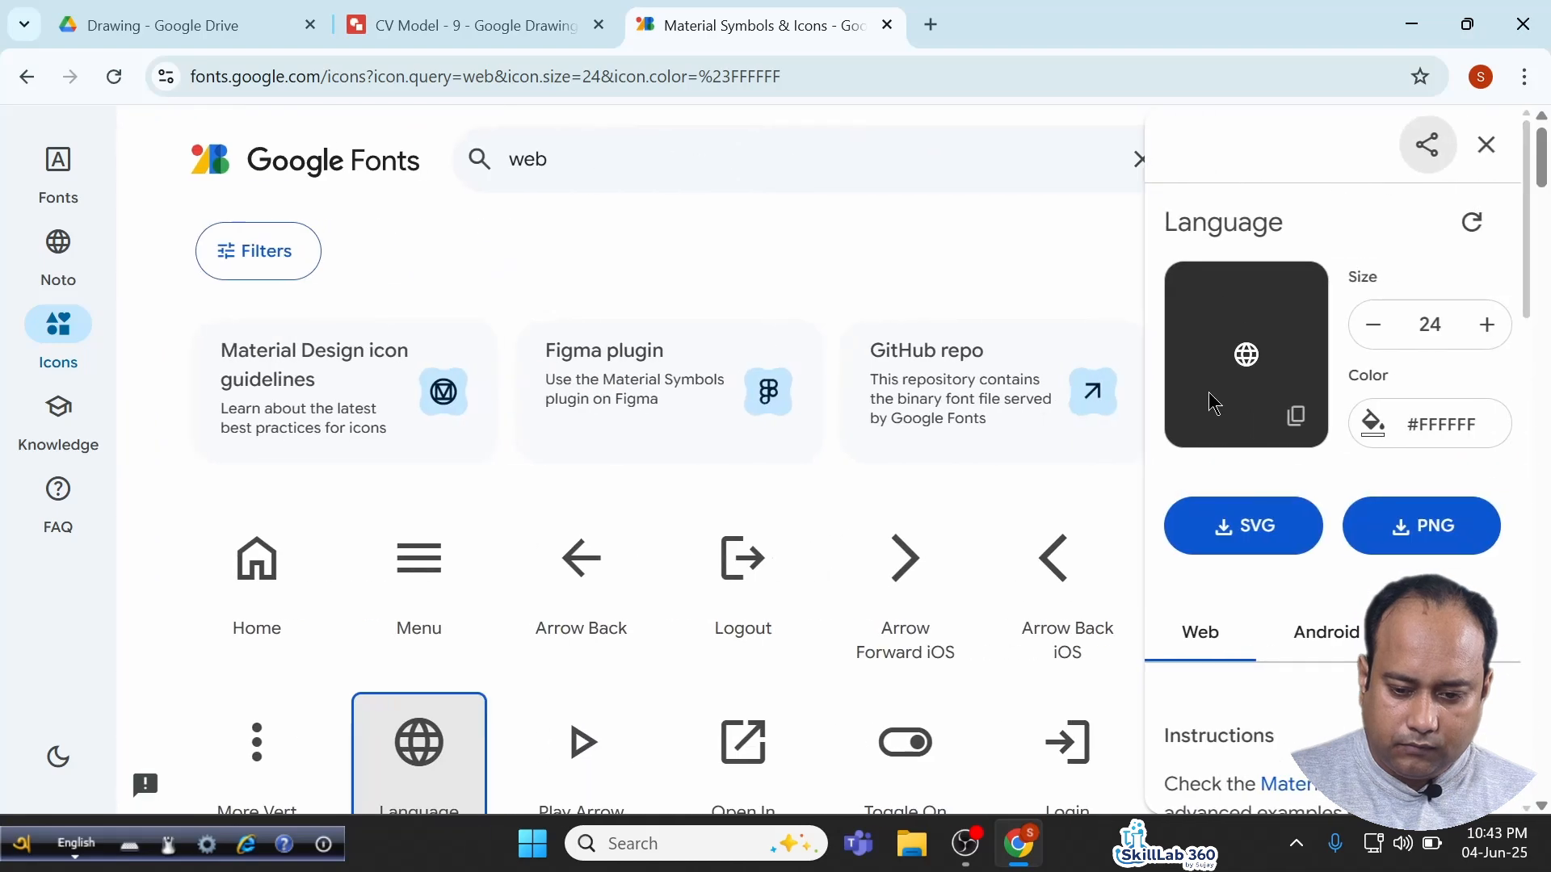
{"action": "left_click", "coordinate": [1295, 416]}
{"action": "left_click", "coordinate": [460, 26]}
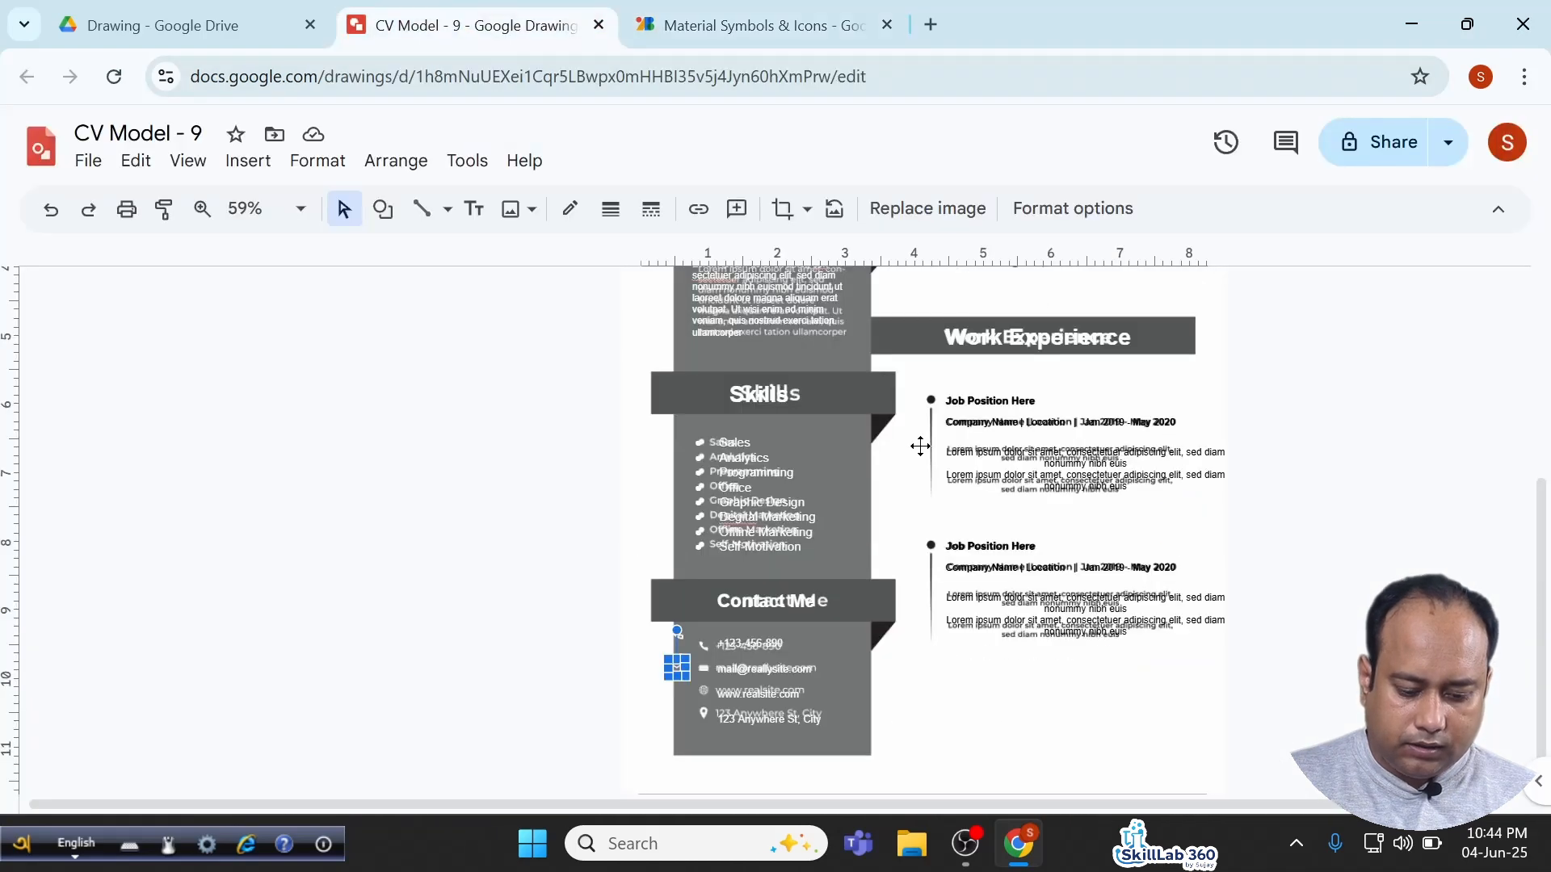
{"action": "key", "text": "ctrl+v"}
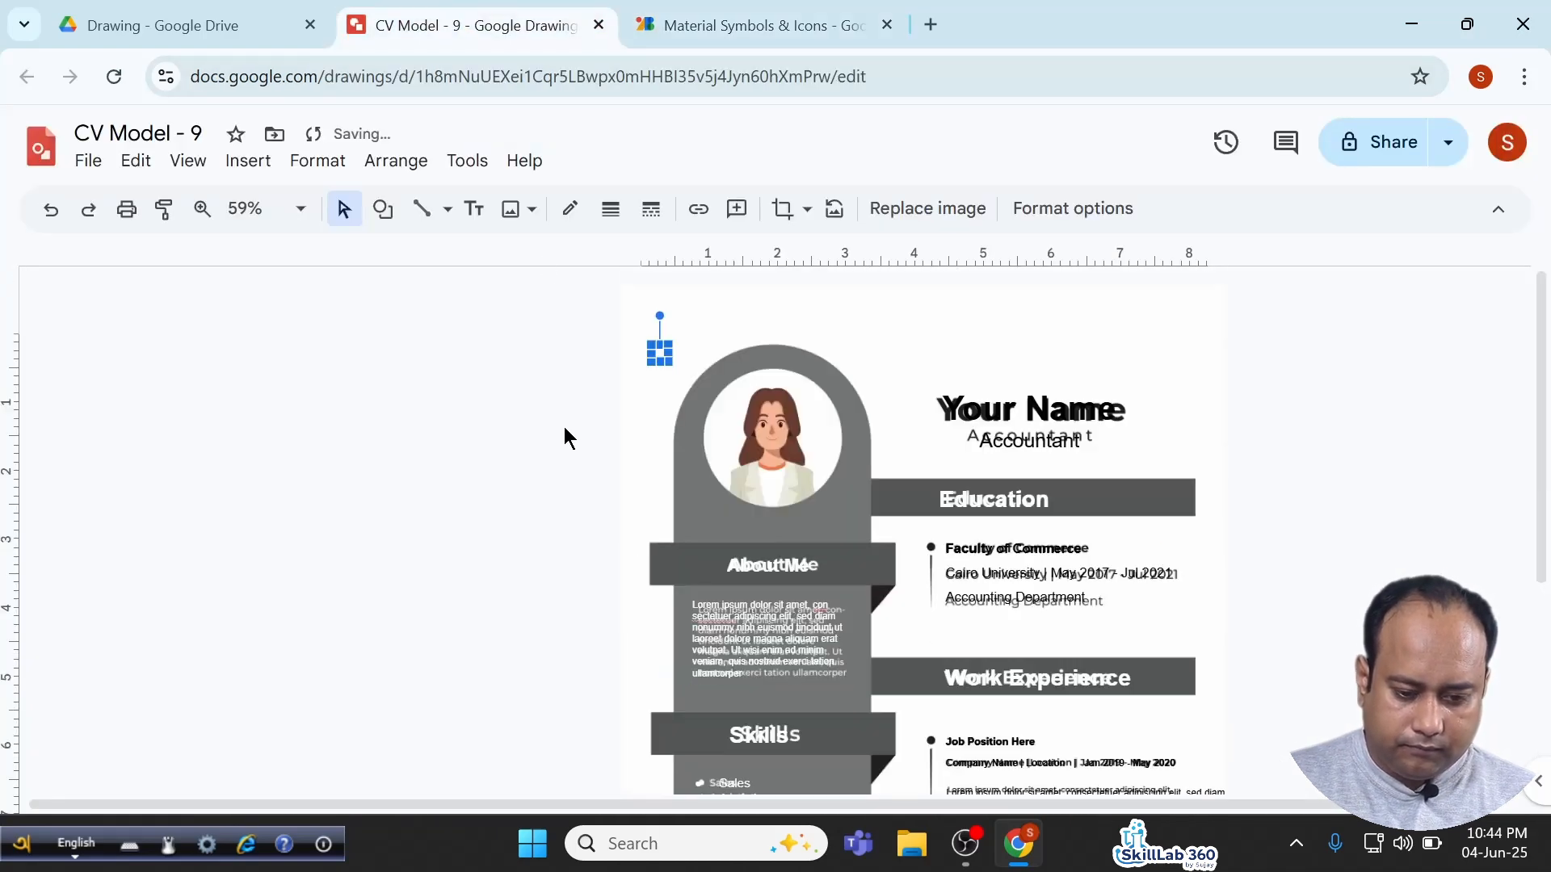
{"action": "left_click_drag", "start_coordinate": [659, 353], "coordinate": [595, 772]}
{"action": "scroll", "coordinate": [618, 702], "scroll_direction": "down", "scroll_amount": 4}
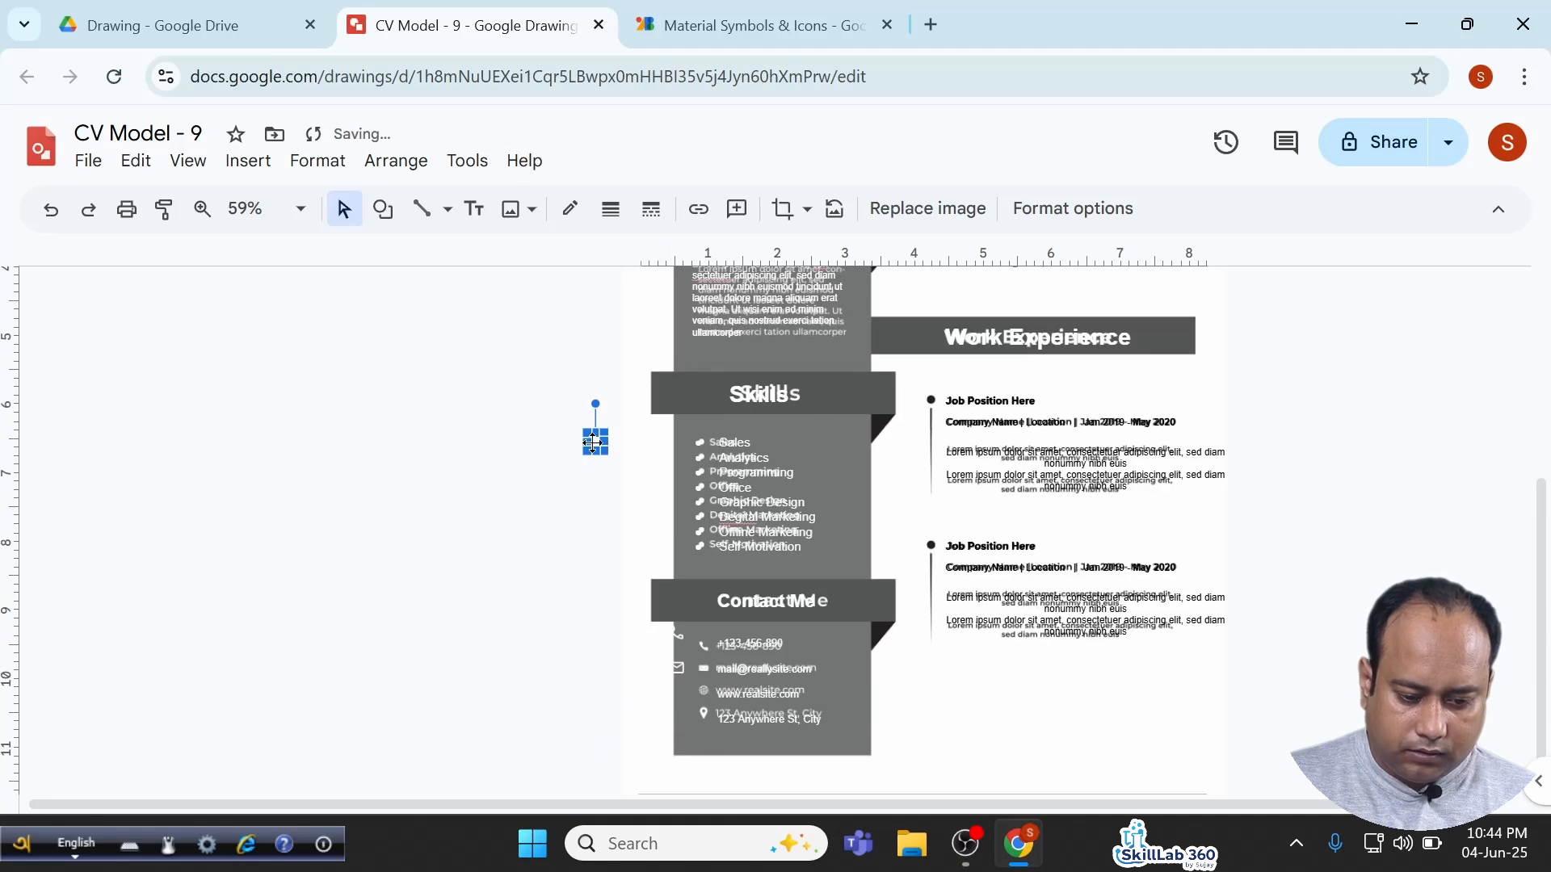
{"action": "left_click_drag", "start_coordinate": [592, 441], "coordinate": [674, 690]}
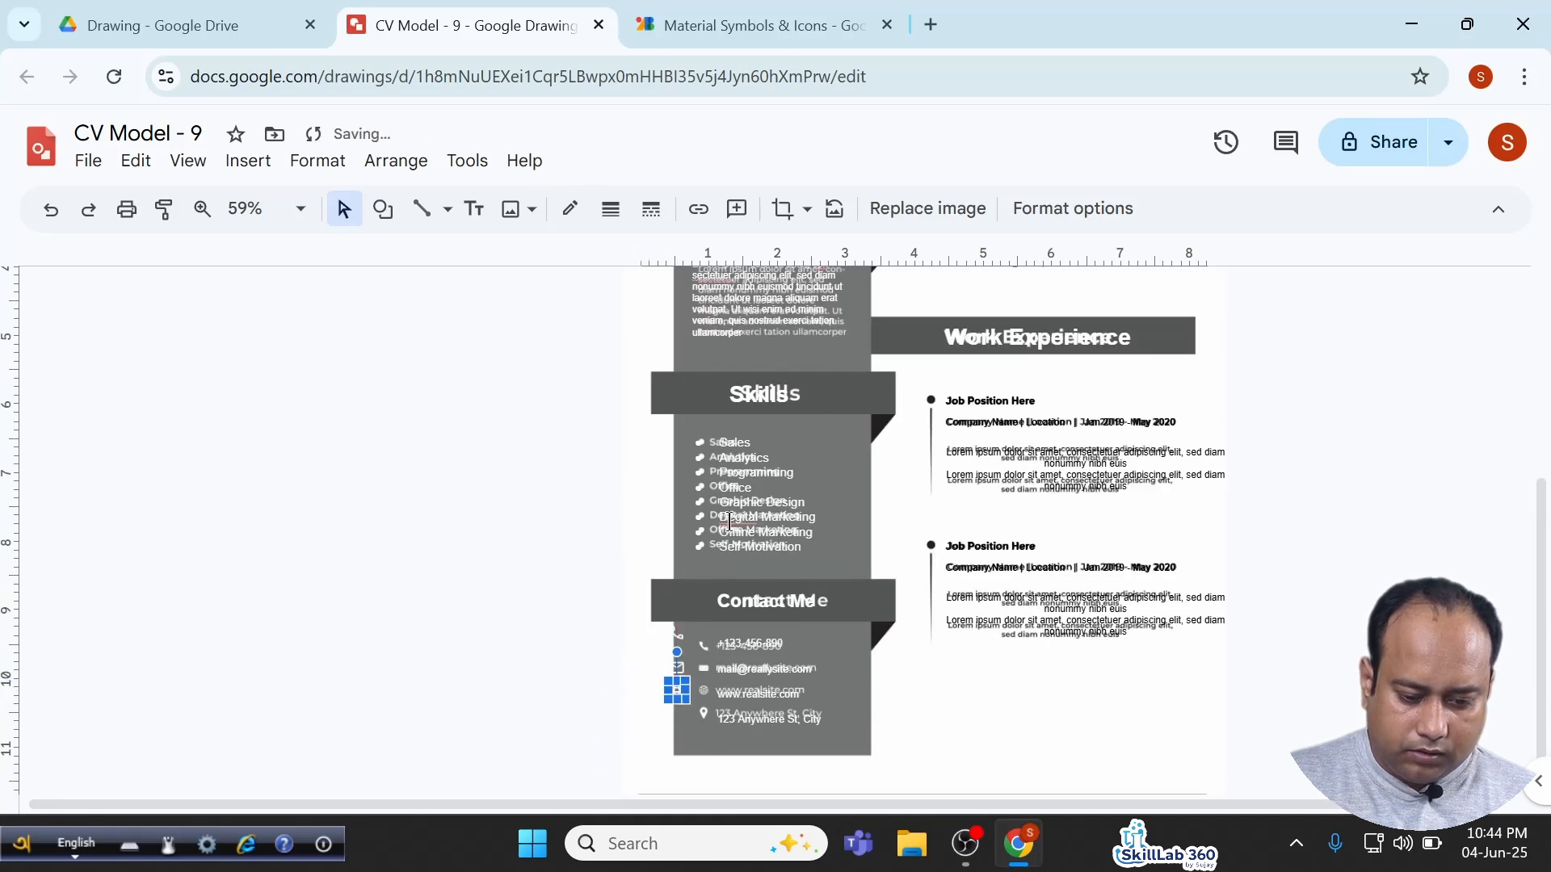
Search 'loca', copy the white Location On pin, and place it beside the address row.
{"action": "left_click", "coordinate": [763, 25]}
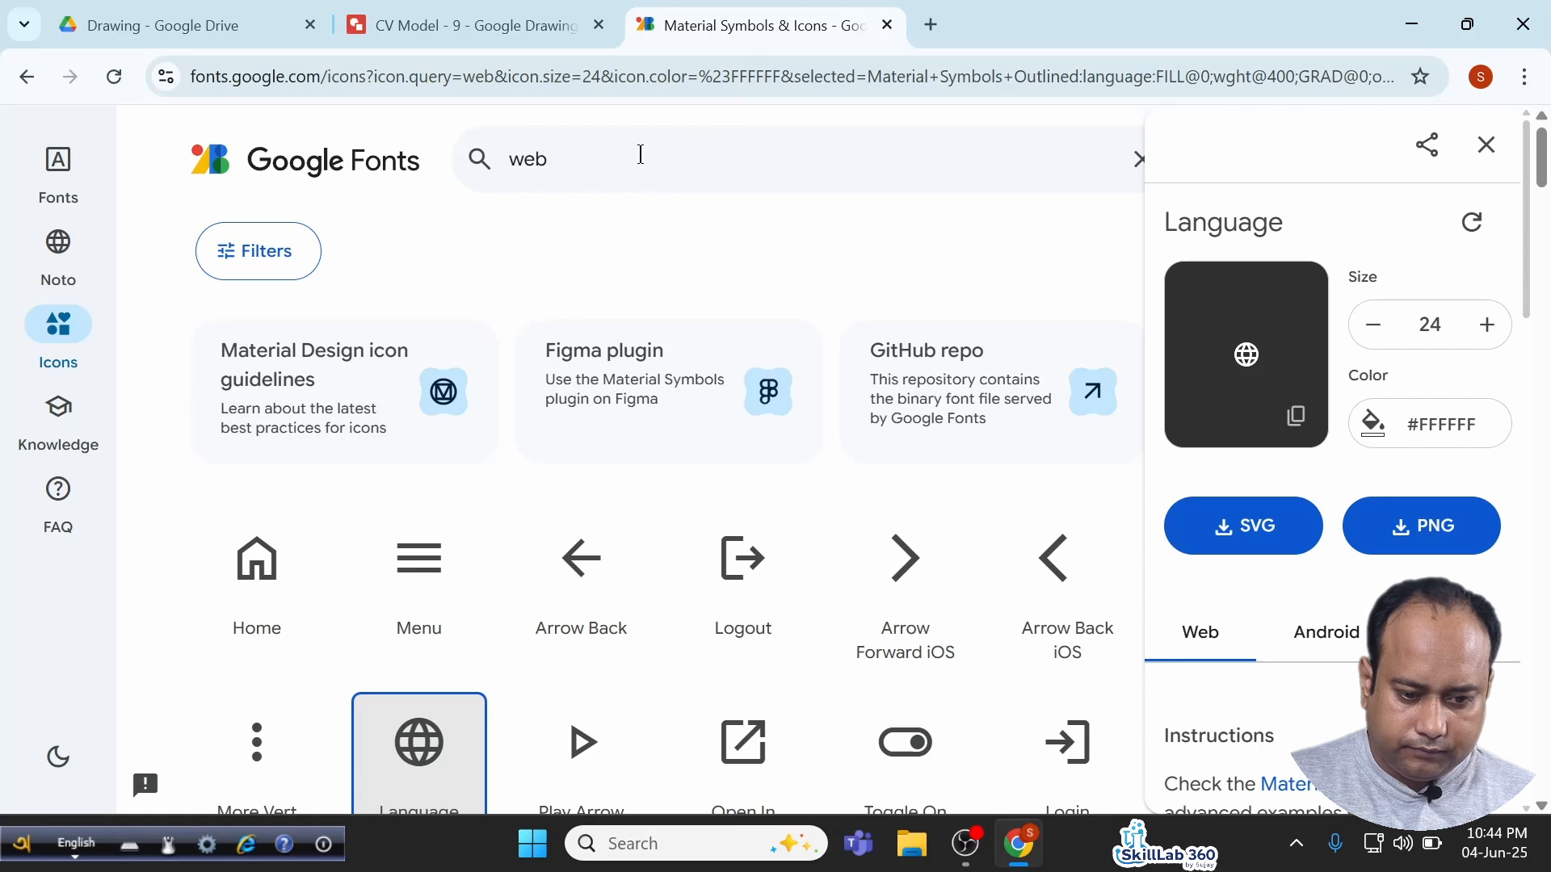
{"action": "double_click", "coordinate": [641, 154]}
{"action": "type", "text": "loc"}
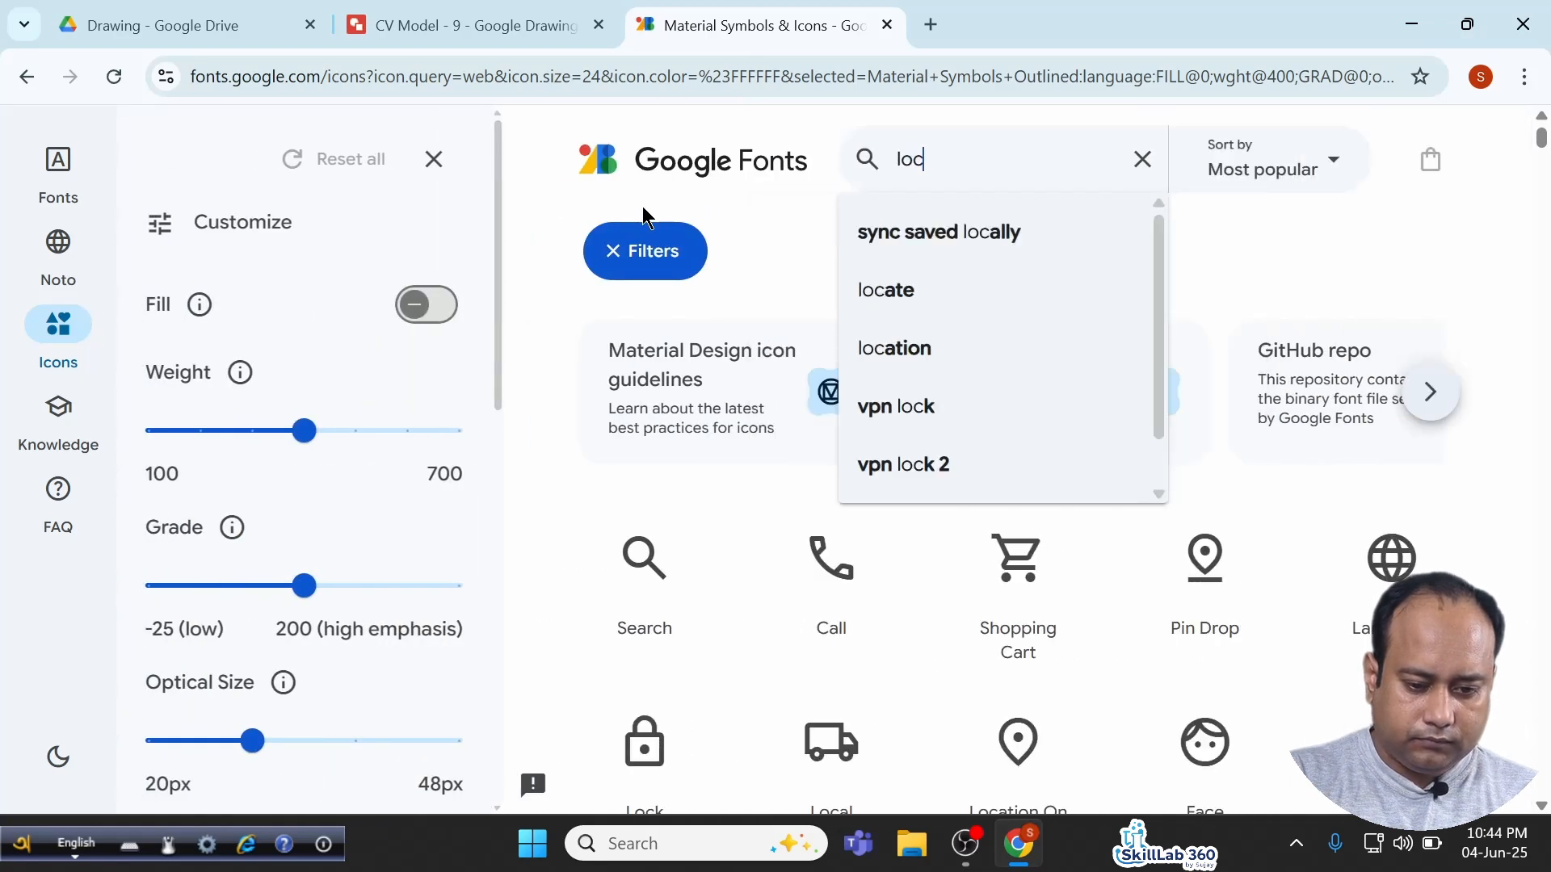
{"action": "type", "text": "ak"}
{"action": "key", "text": "BackSpace"}
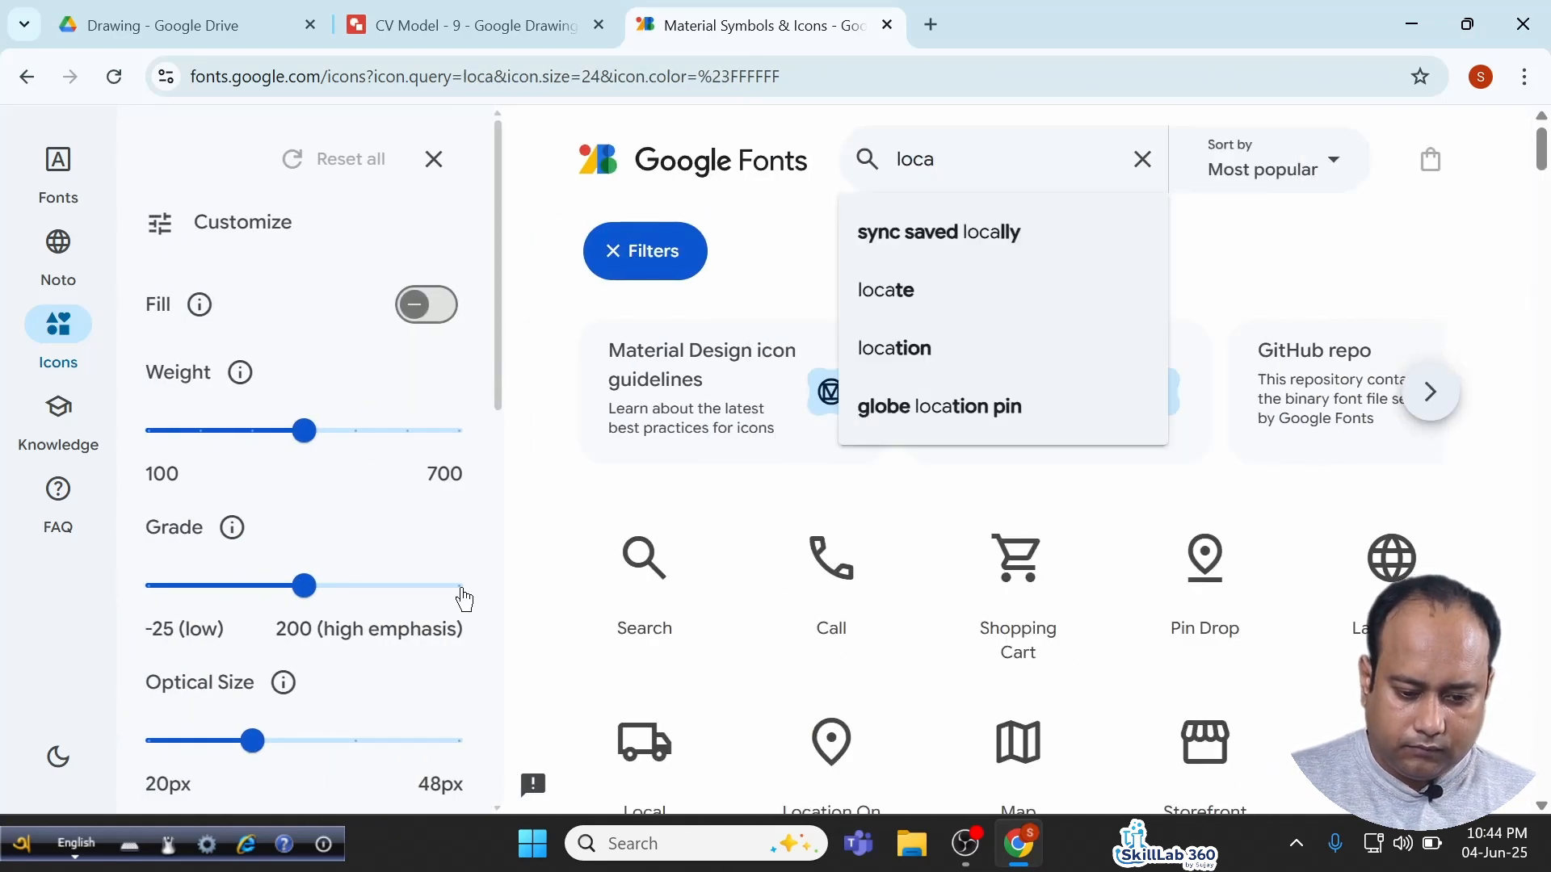
{"action": "left_click", "coordinate": [831, 742]}
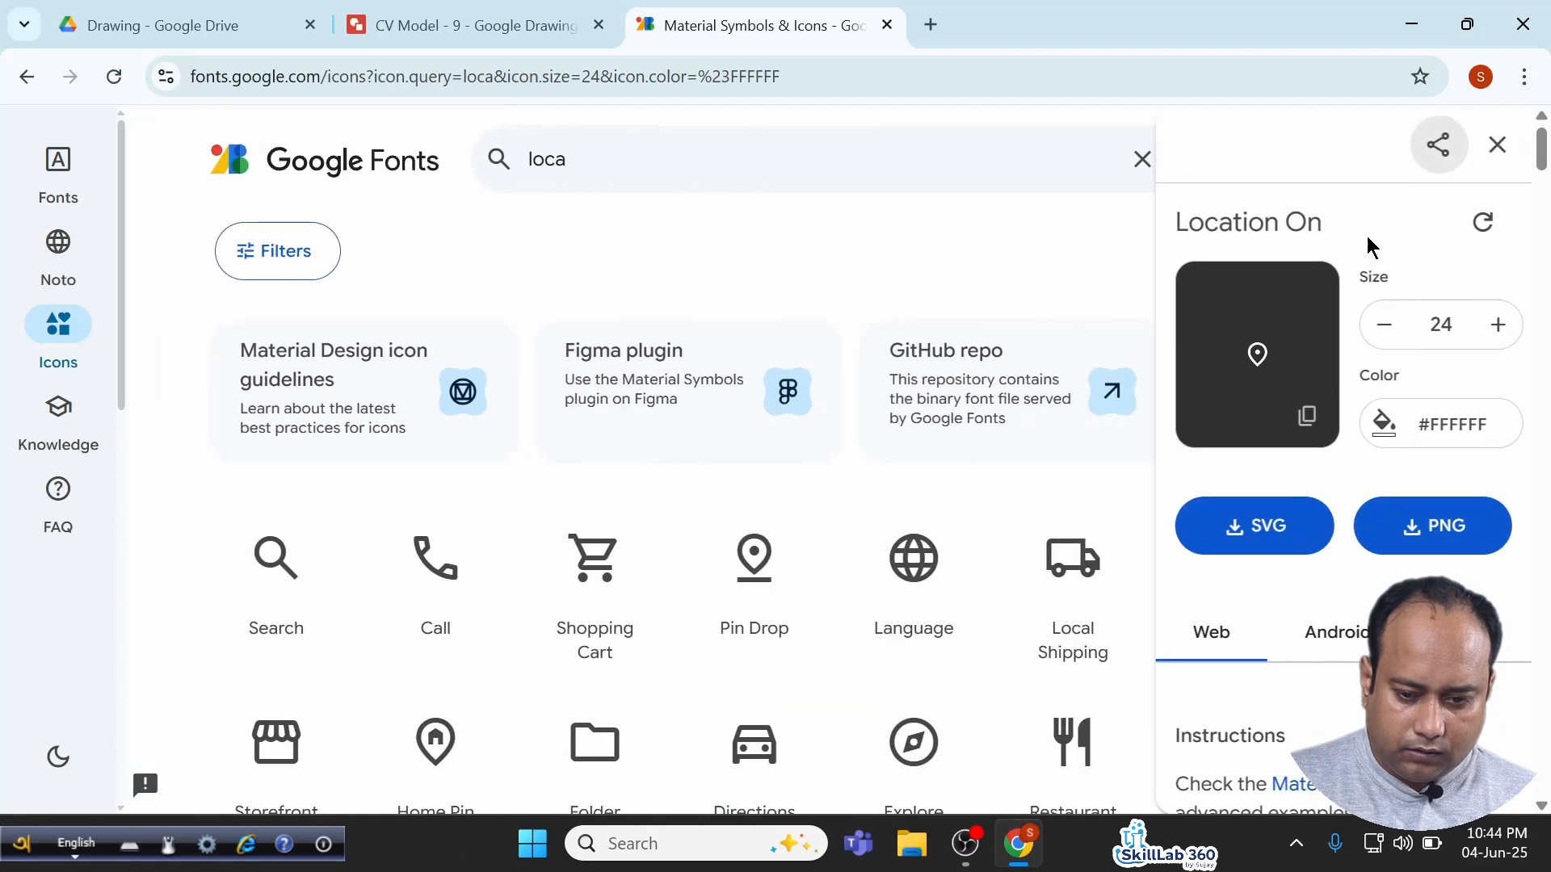
{"action": "left_click", "coordinate": [1306, 416]}
{"action": "left_click", "coordinate": [436, 27]}
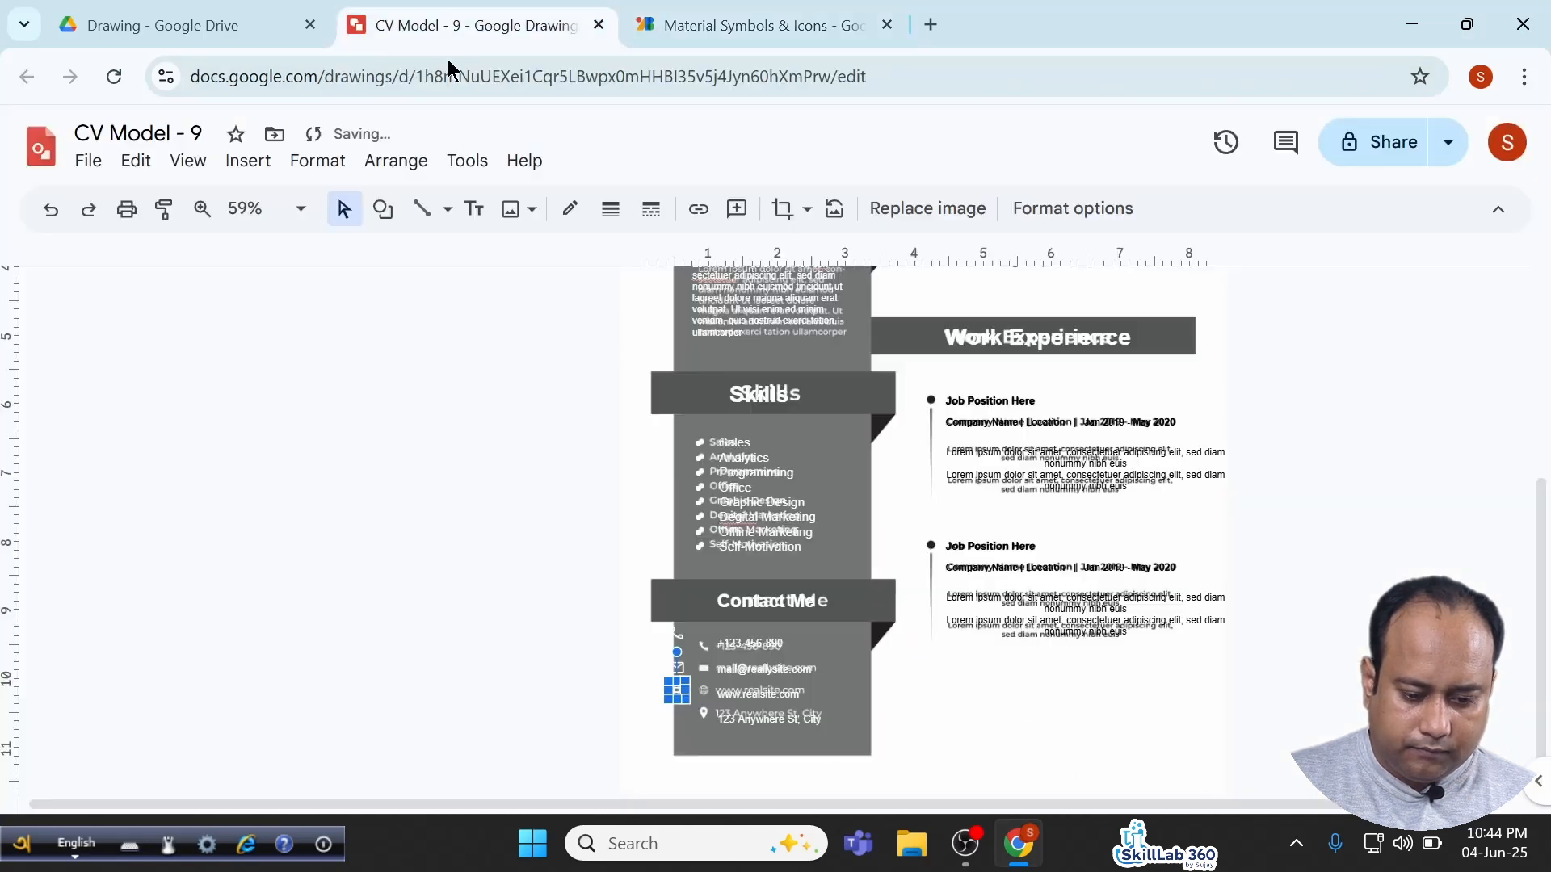
{"action": "key", "text": "ctrl+v"}
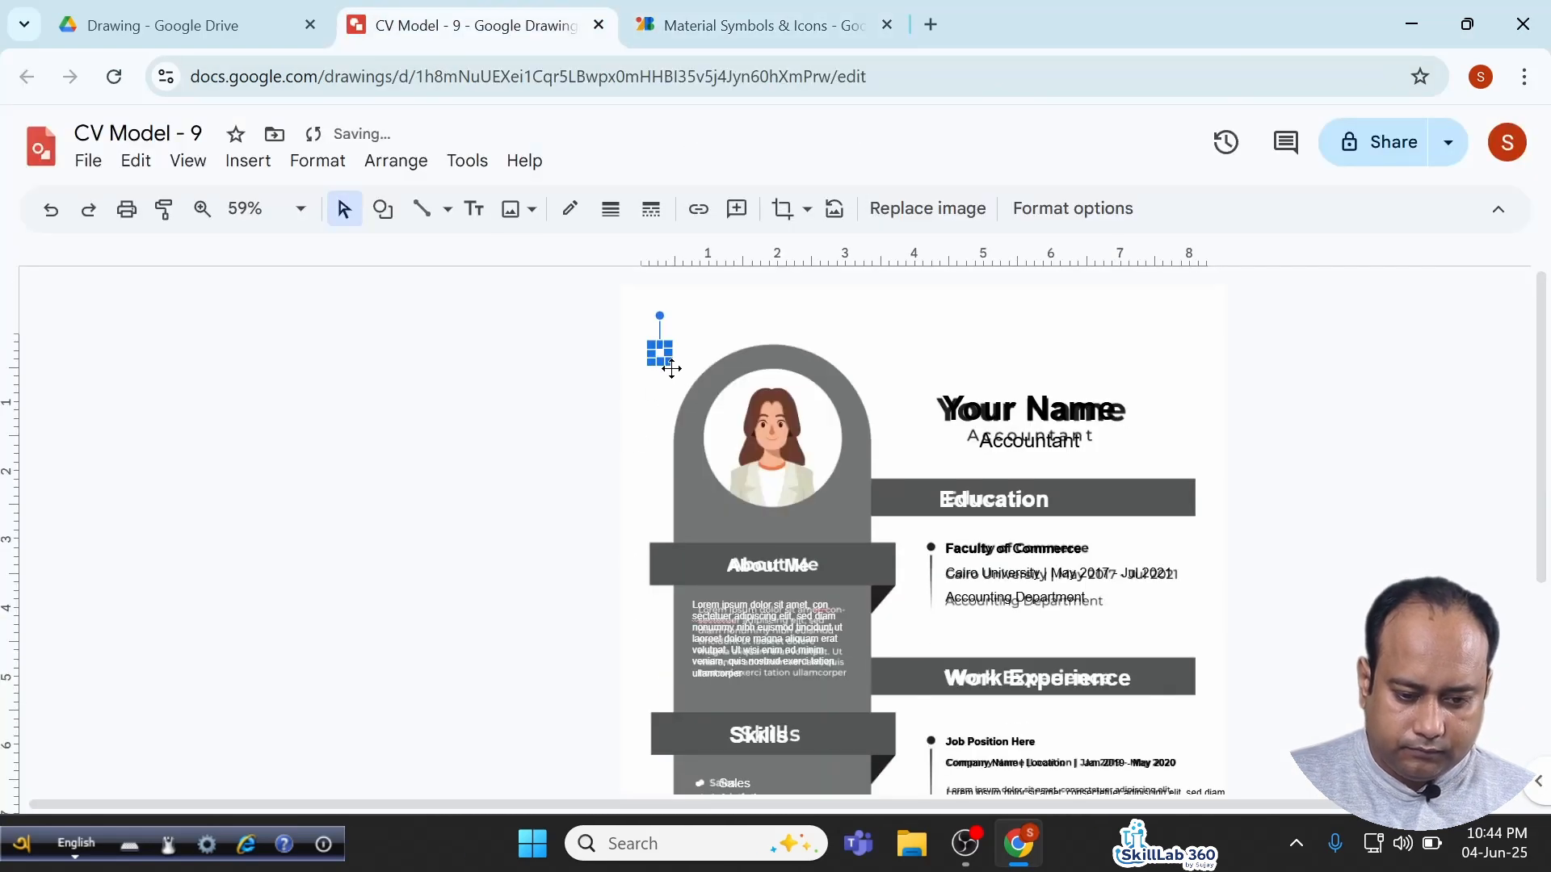
{"action": "left_click_drag", "start_coordinate": [659, 354], "coordinate": [613, 783]}
{"action": "scroll", "coordinate": [630, 757], "scroll_direction": "down", "scroll_amount": 3}
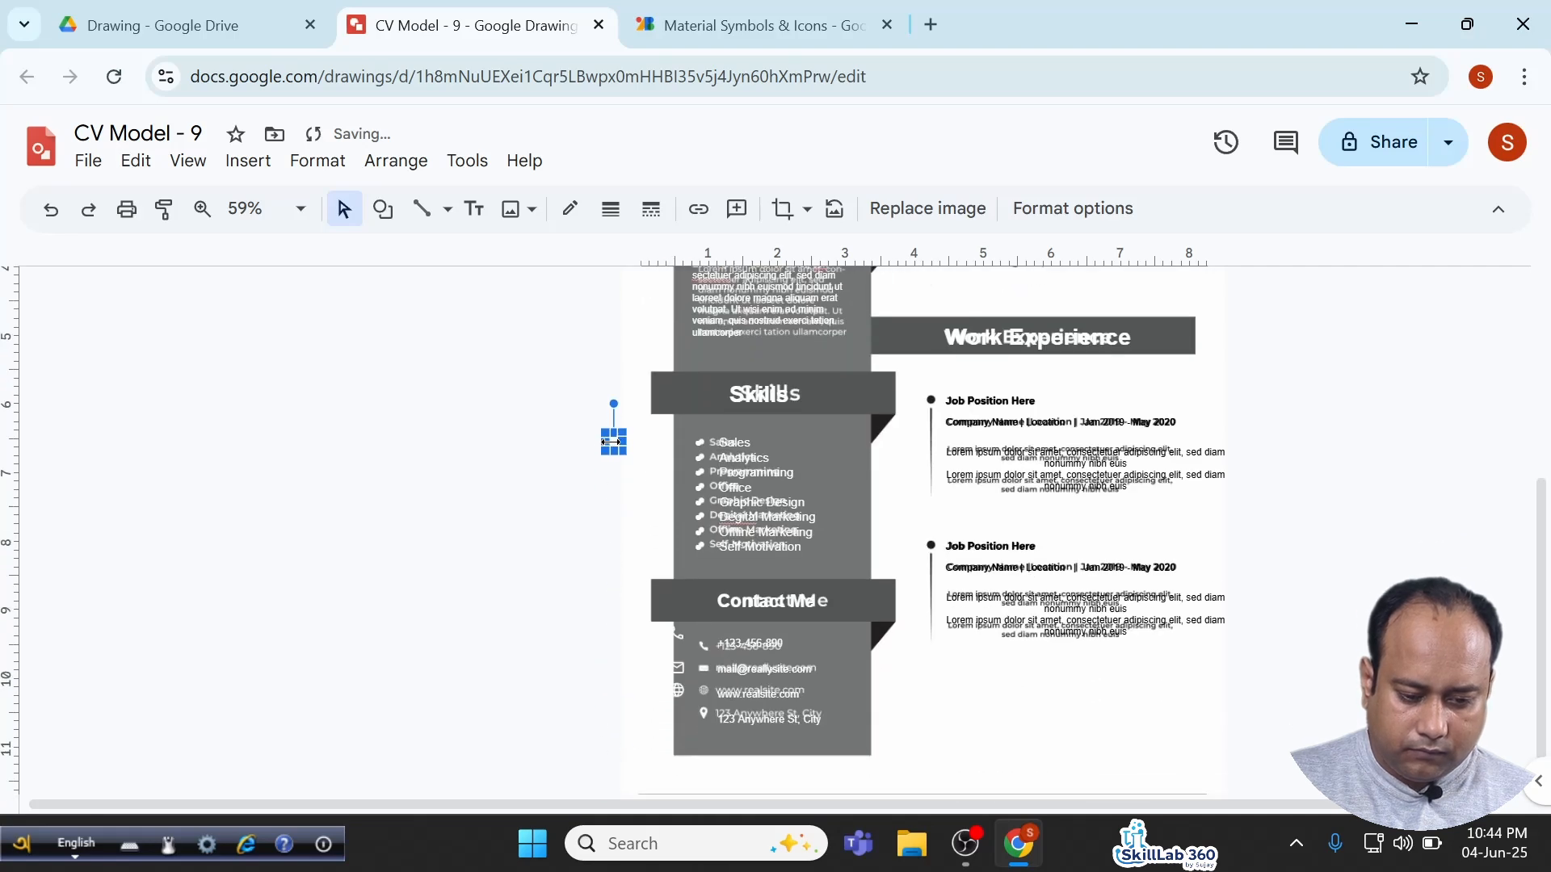
{"action": "left_click_drag", "start_coordinate": [613, 443], "coordinate": [680, 717]}
Line up the phone, envelope, globe and pin icons beside their four contact lines.
{"action": "scroll", "coordinate": [681, 718], "scroll_direction": "up", "scroll_amount": 5}
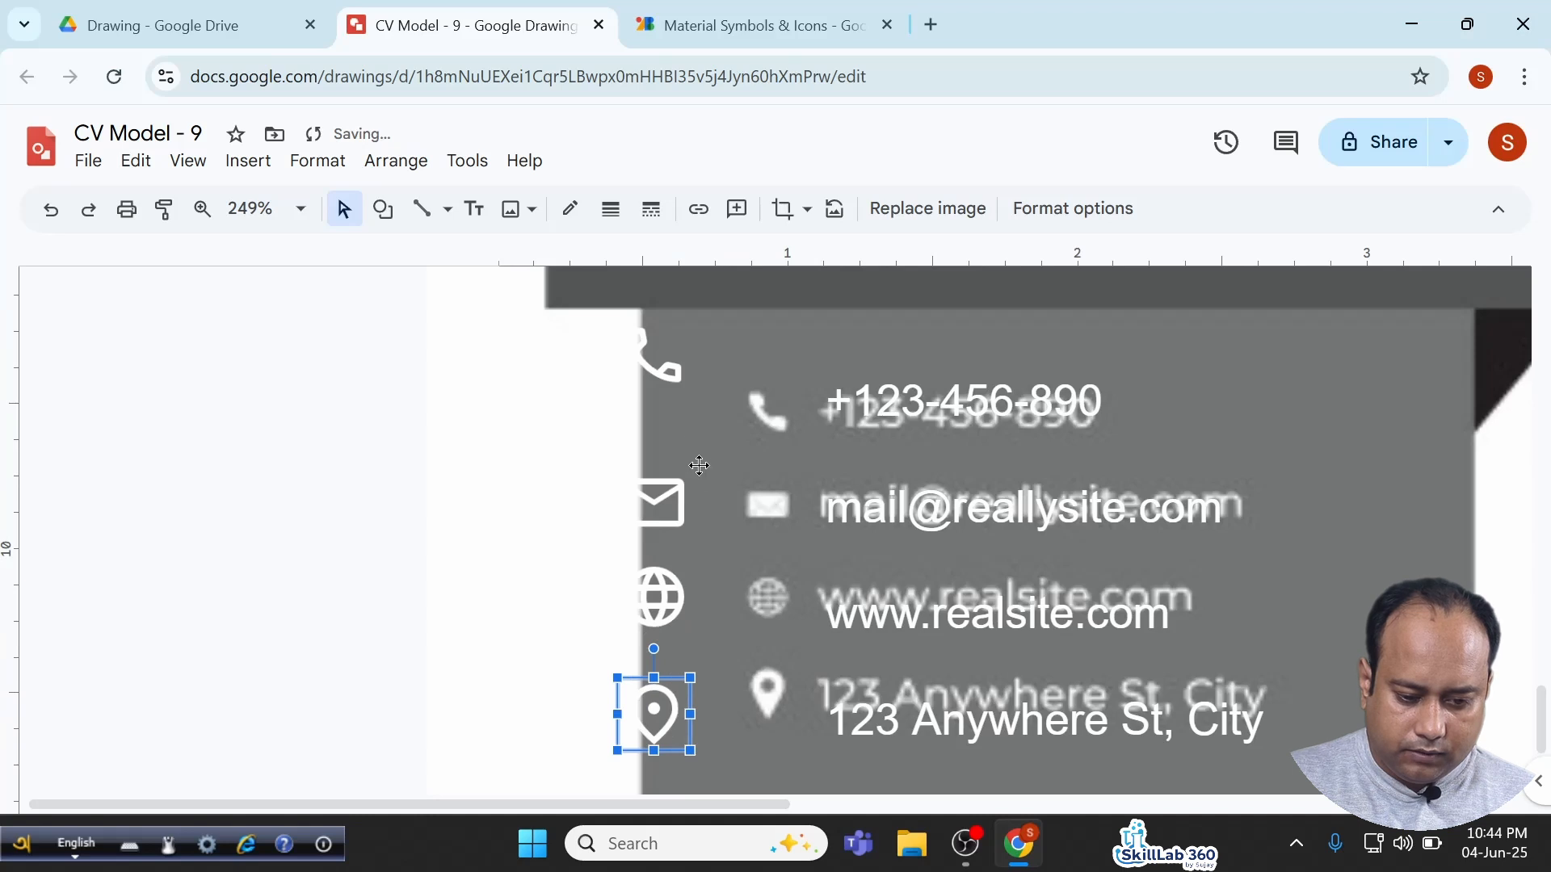
{"action": "left_click_drag", "start_coordinate": [648, 366], "coordinate": [756, 422]}
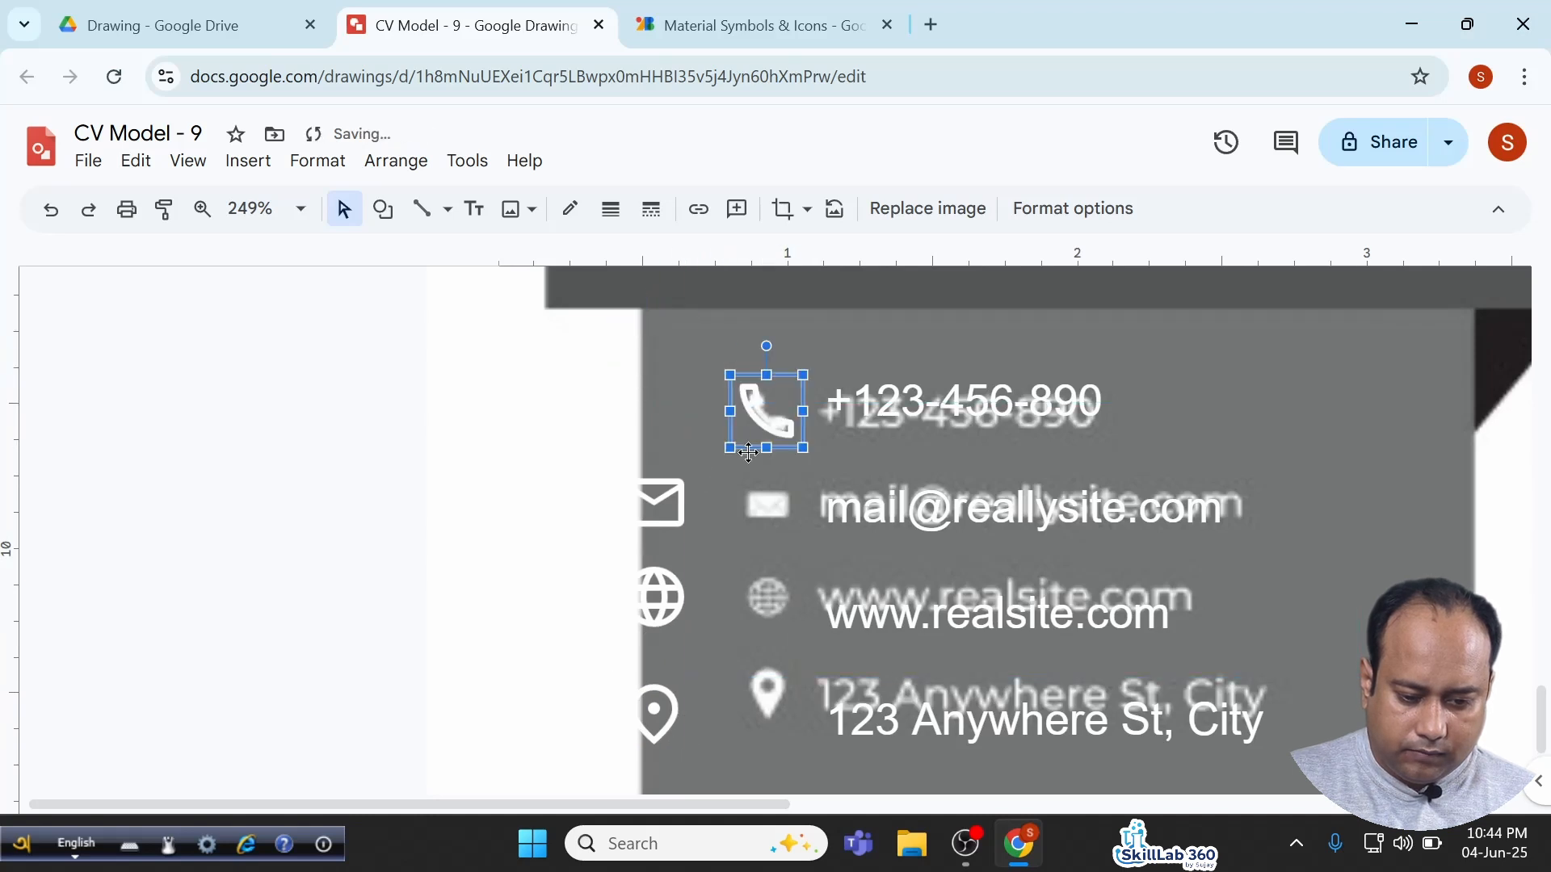
{"action": "left_click_drag", "start_coordinate": [659, 508], "coordinate": [765, 508]}
{"action": "left_click_drag", "start_coordinate": [649, 602], "coordinate": [757, 598]}
{"action": "left_click_drag", "start_coordinate": [664, 707], "coordinate": [778, 688]}
Draw a circle at the top of the Education timeline's vertical line.
{"action": "scroll", "coordinate": [941, 635], "scroll_direction": "down", "scroll_amount": 5}
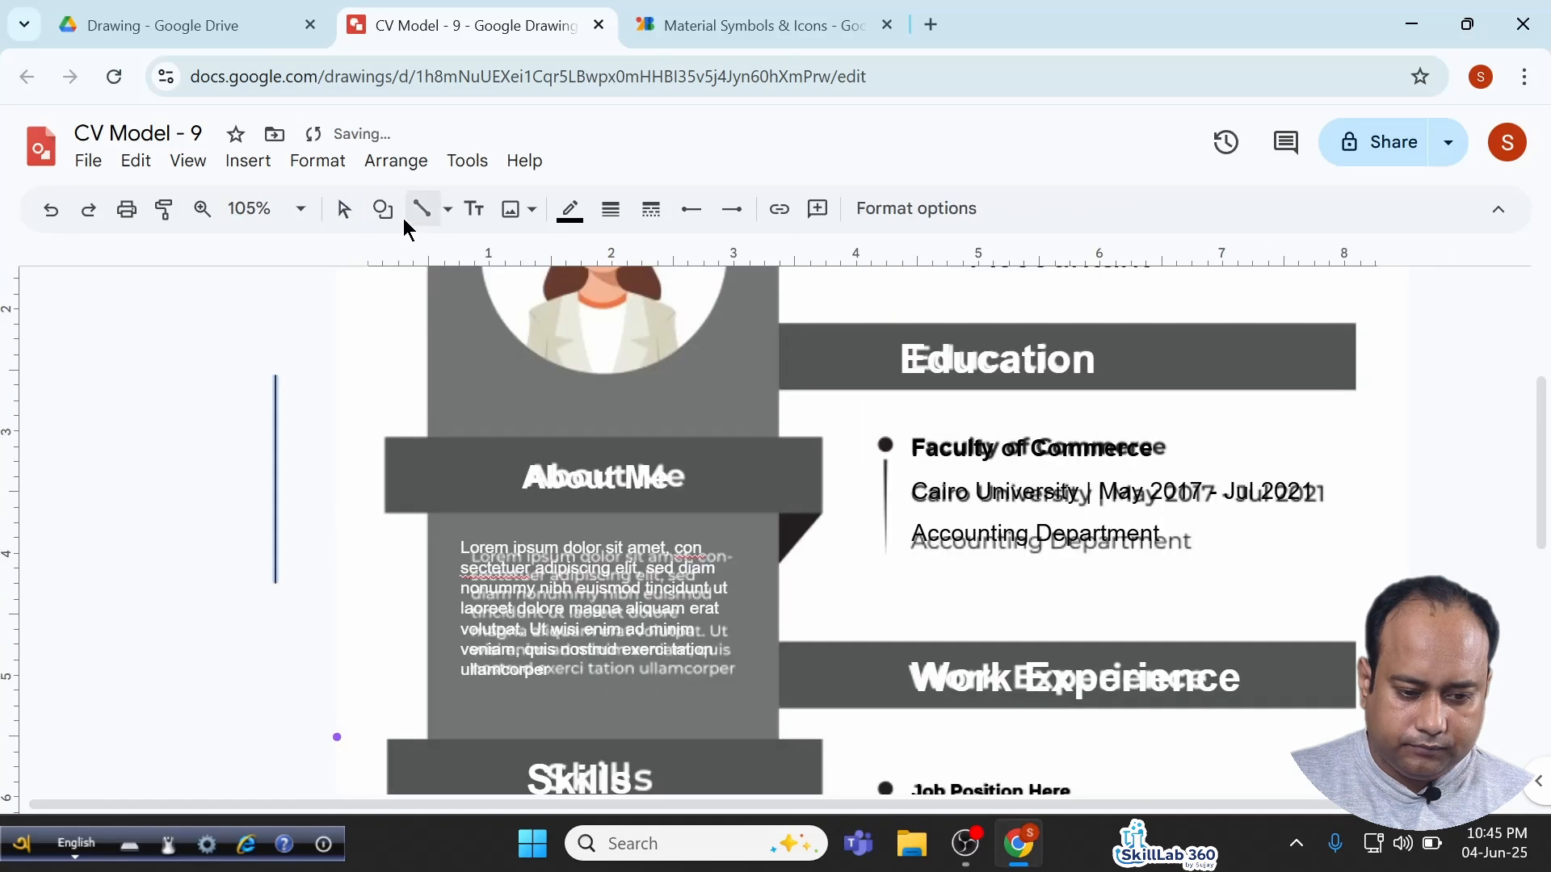
{"action": "left_click", "coordinate": [386, 211]}
{"action": "mouse_move", "coordinate": [474, 260]}
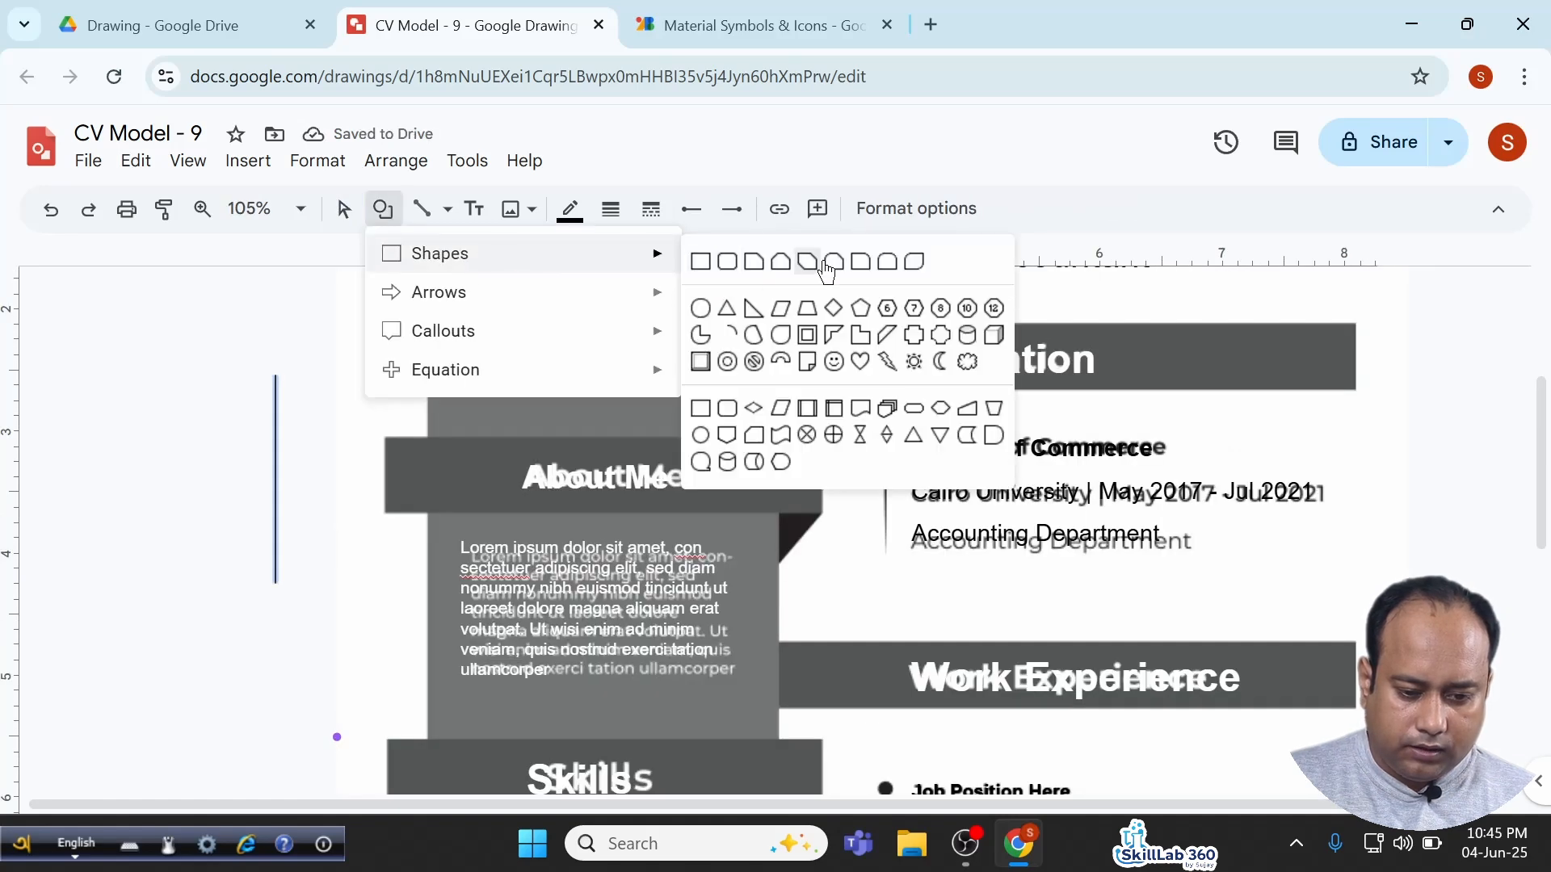
{"action": "left_click", "coordinate": [704, 310]}
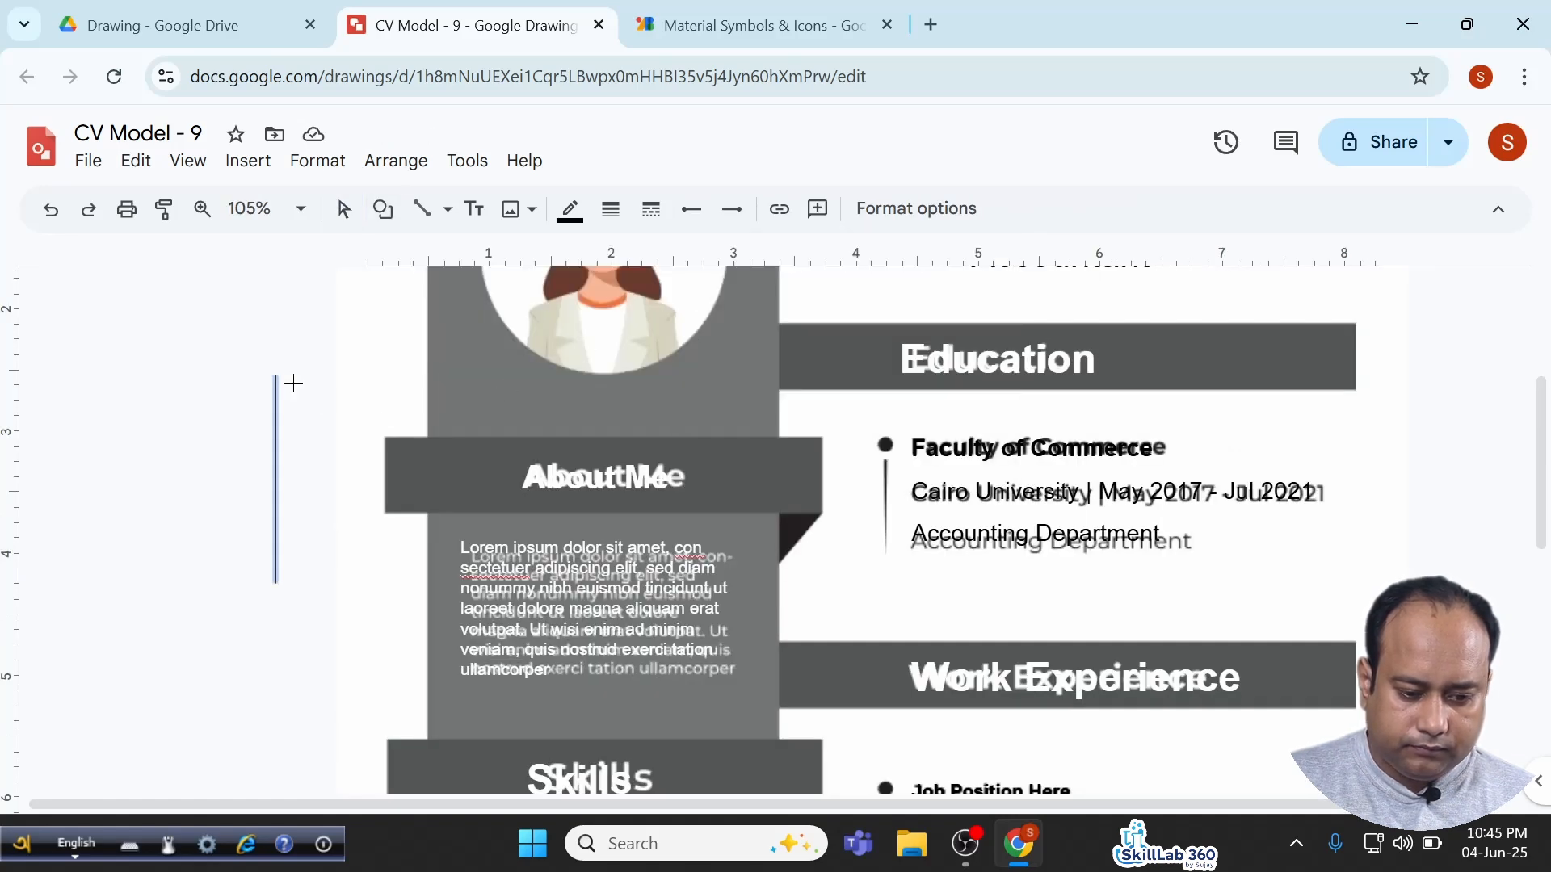
{"action": "left_click_drag", "start_coordinate": [263, 363], "coordinate": [304, 404]}
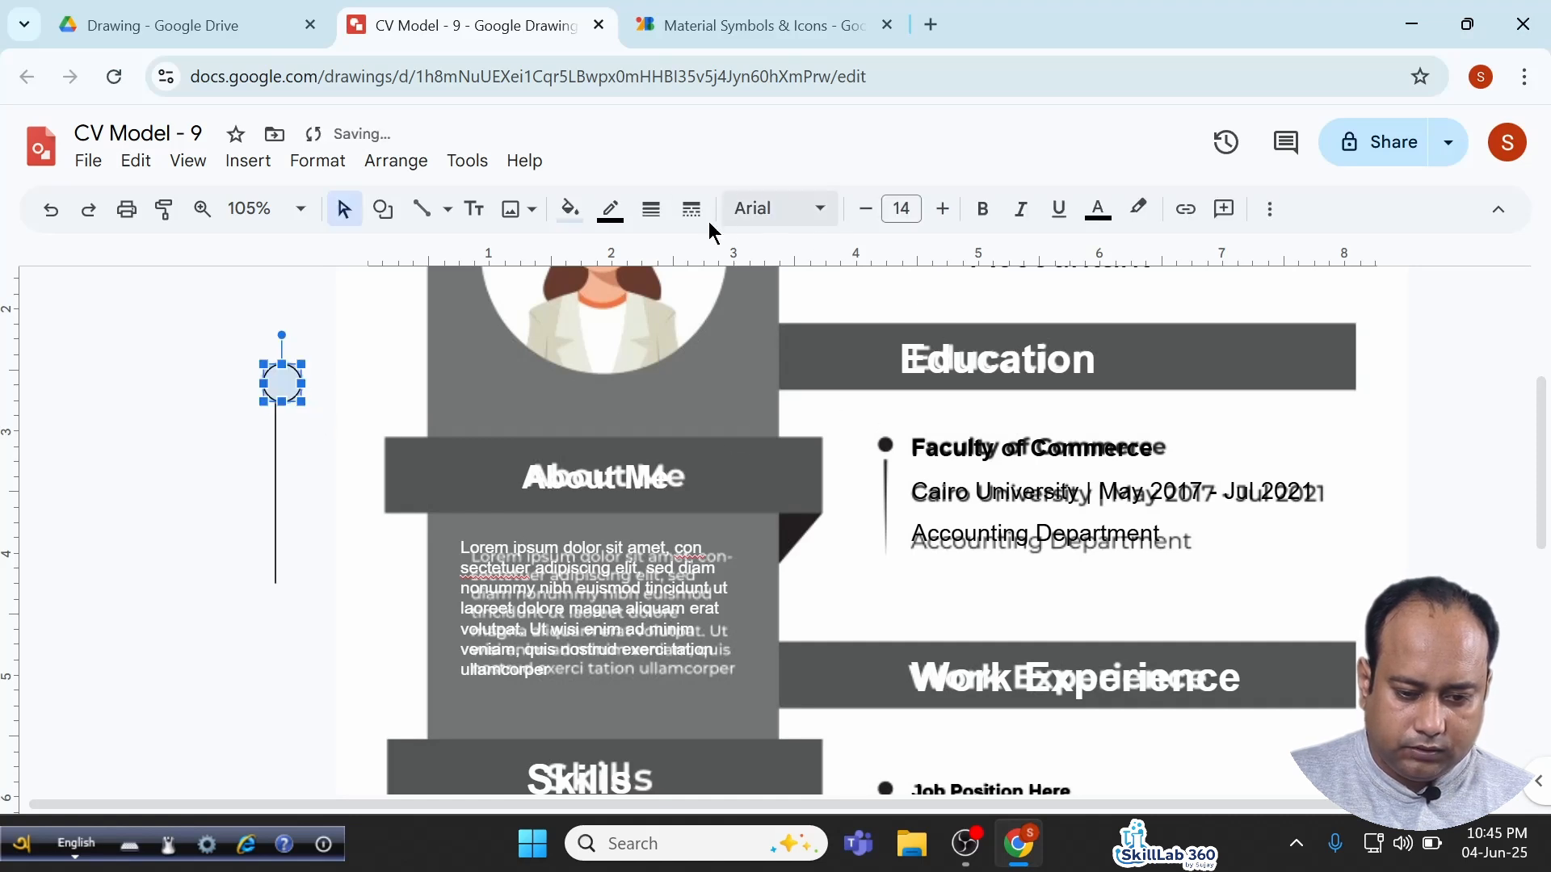
Fill the circle black with no outline and move it onto the Faculty of Commerce bullet.
{"action": "left_click", "coordinate": [570, 212]}
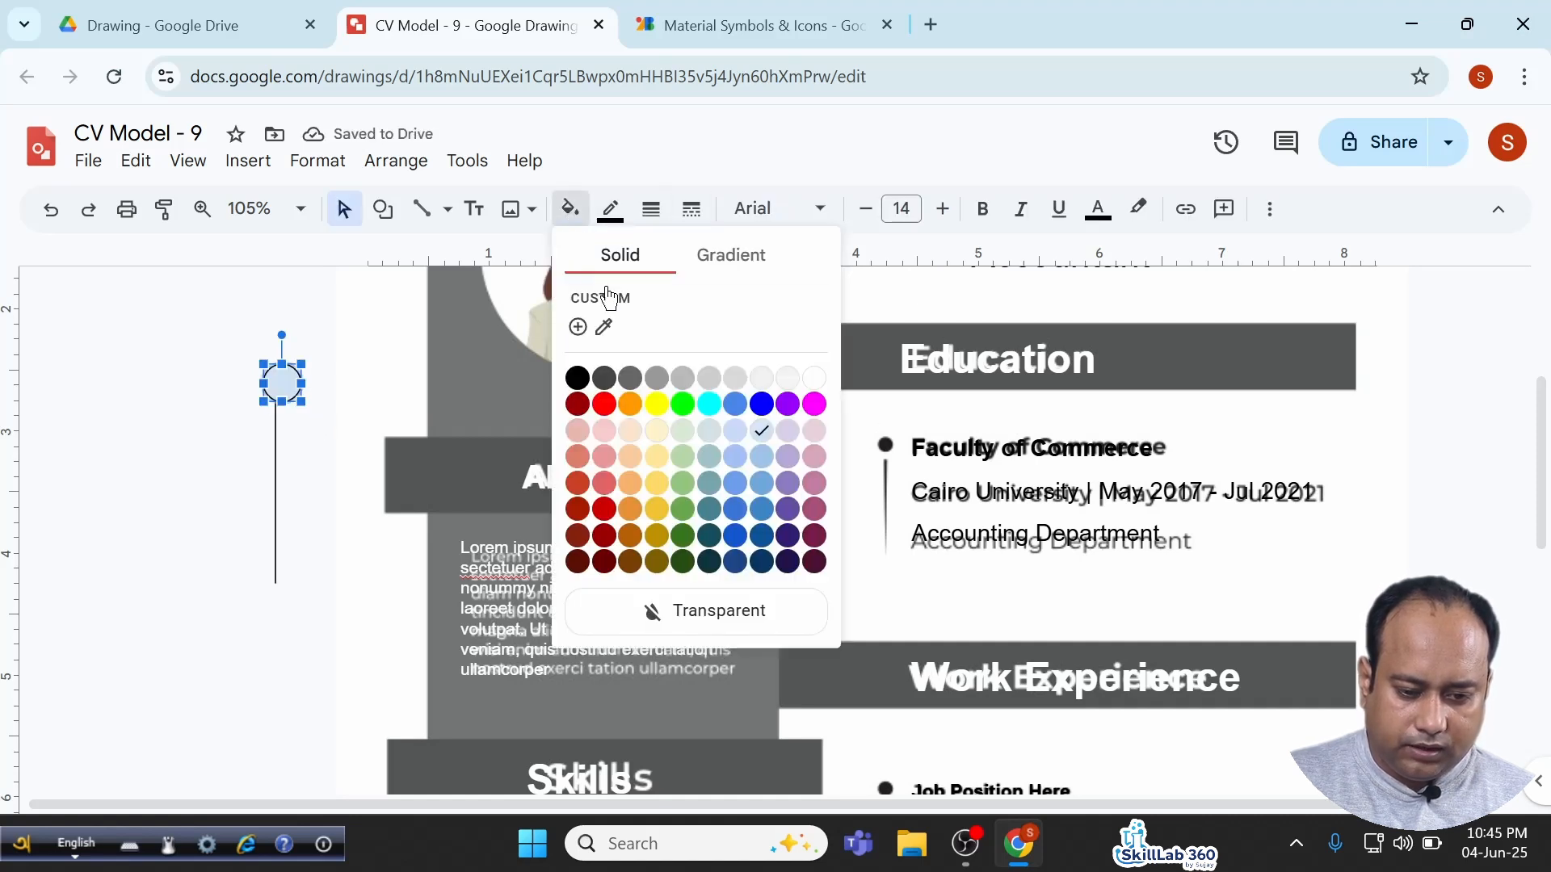
{"action": "left_click", "coordinate": [578, 377]}
{"action": "left_click", "coordinate": [610, 210]}
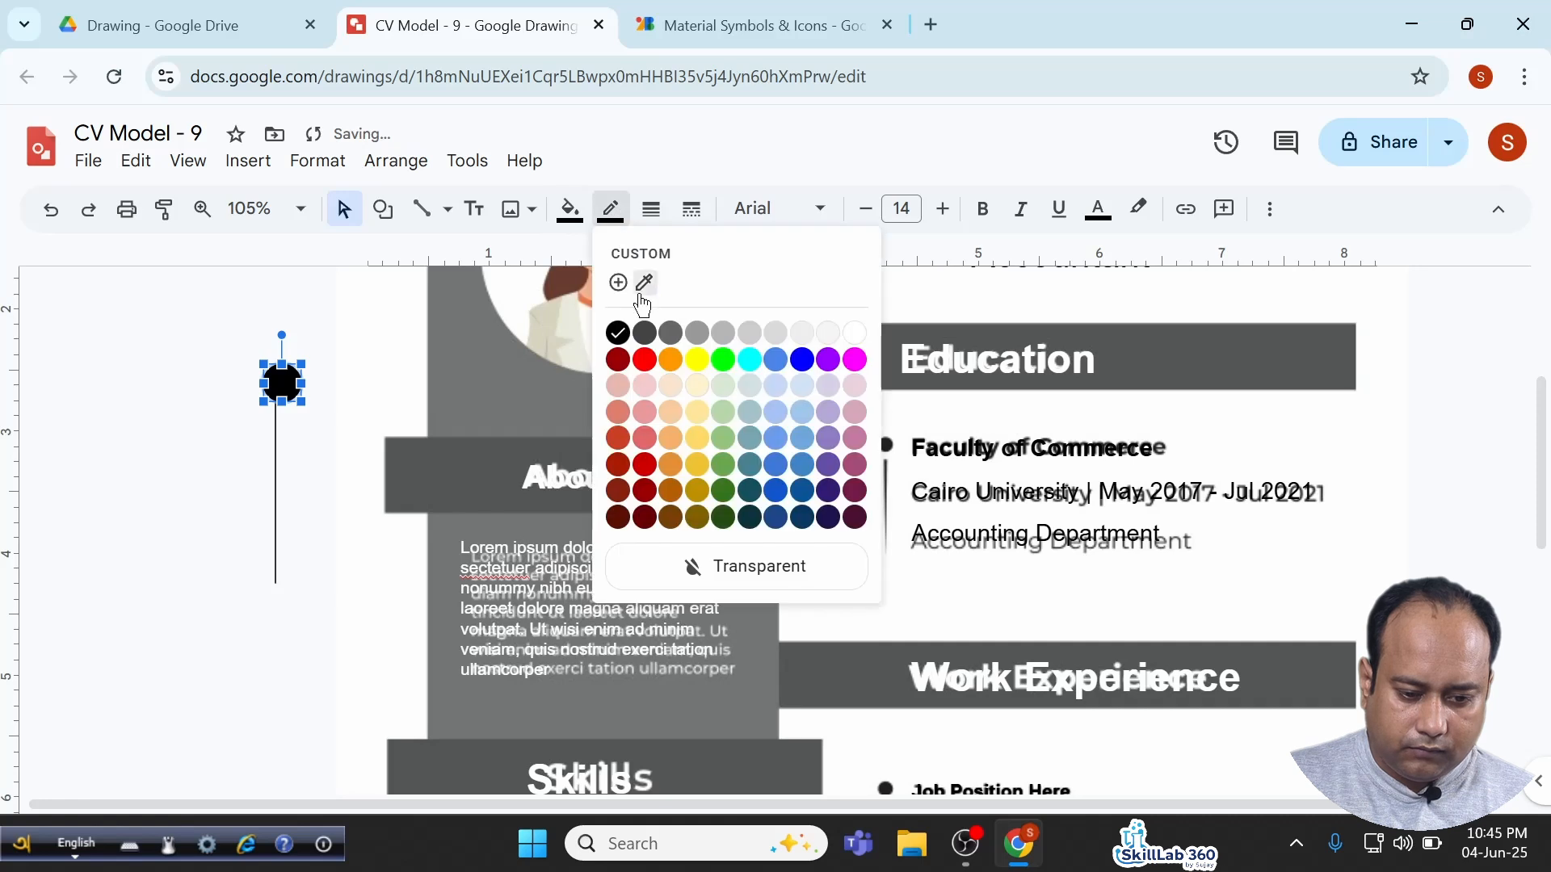
{"action": "left_click", "coordinate": [727, 567]}
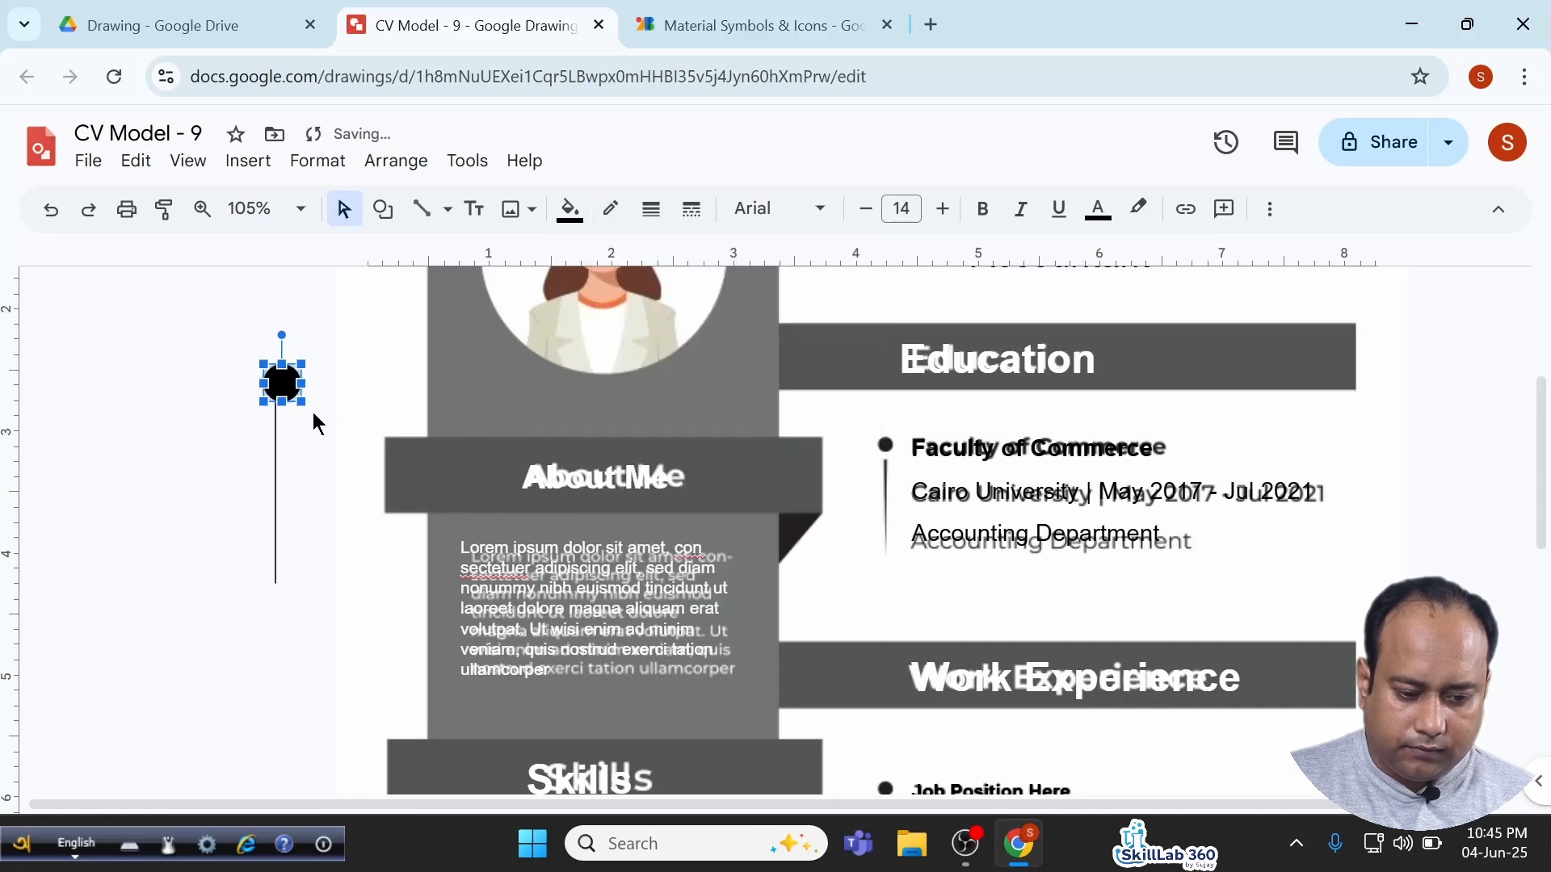
{"action": "left_click_drag", "start_coordinate": [292, 393], "coordinate": [891, 444]}
Resize the black circle down to a small dot, undoing one oversized attempt.
{"action": "scroll", "coordinate": [891, 443], "scroll_direction": "up", "scroll_amount": 5}
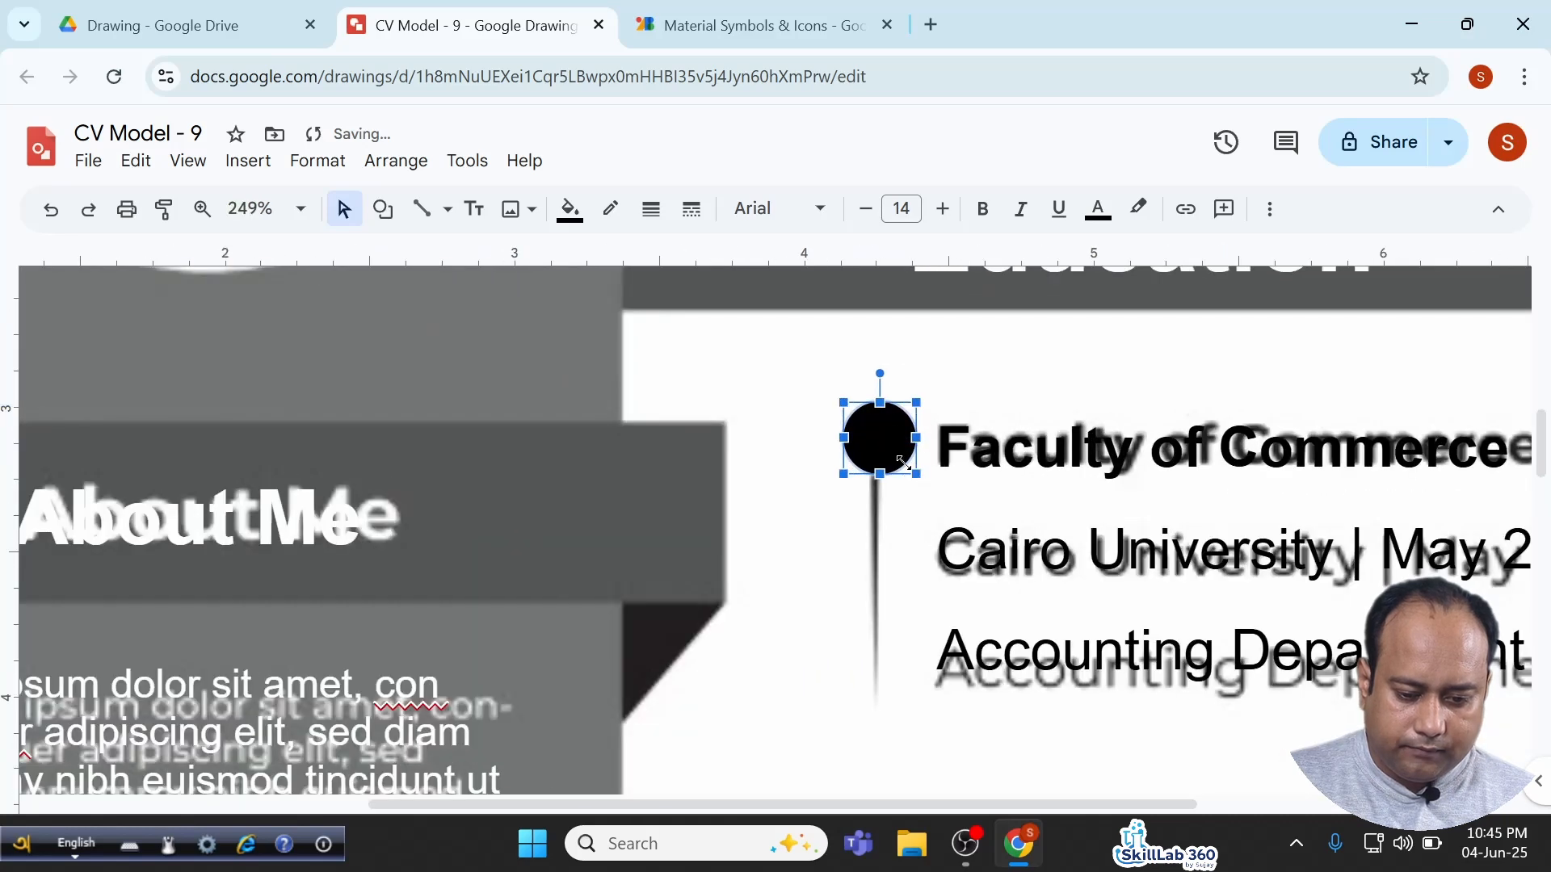
{"action": "left_click_drag", "start_coordinate": [902, 461], "coordinate": [866, 428]}
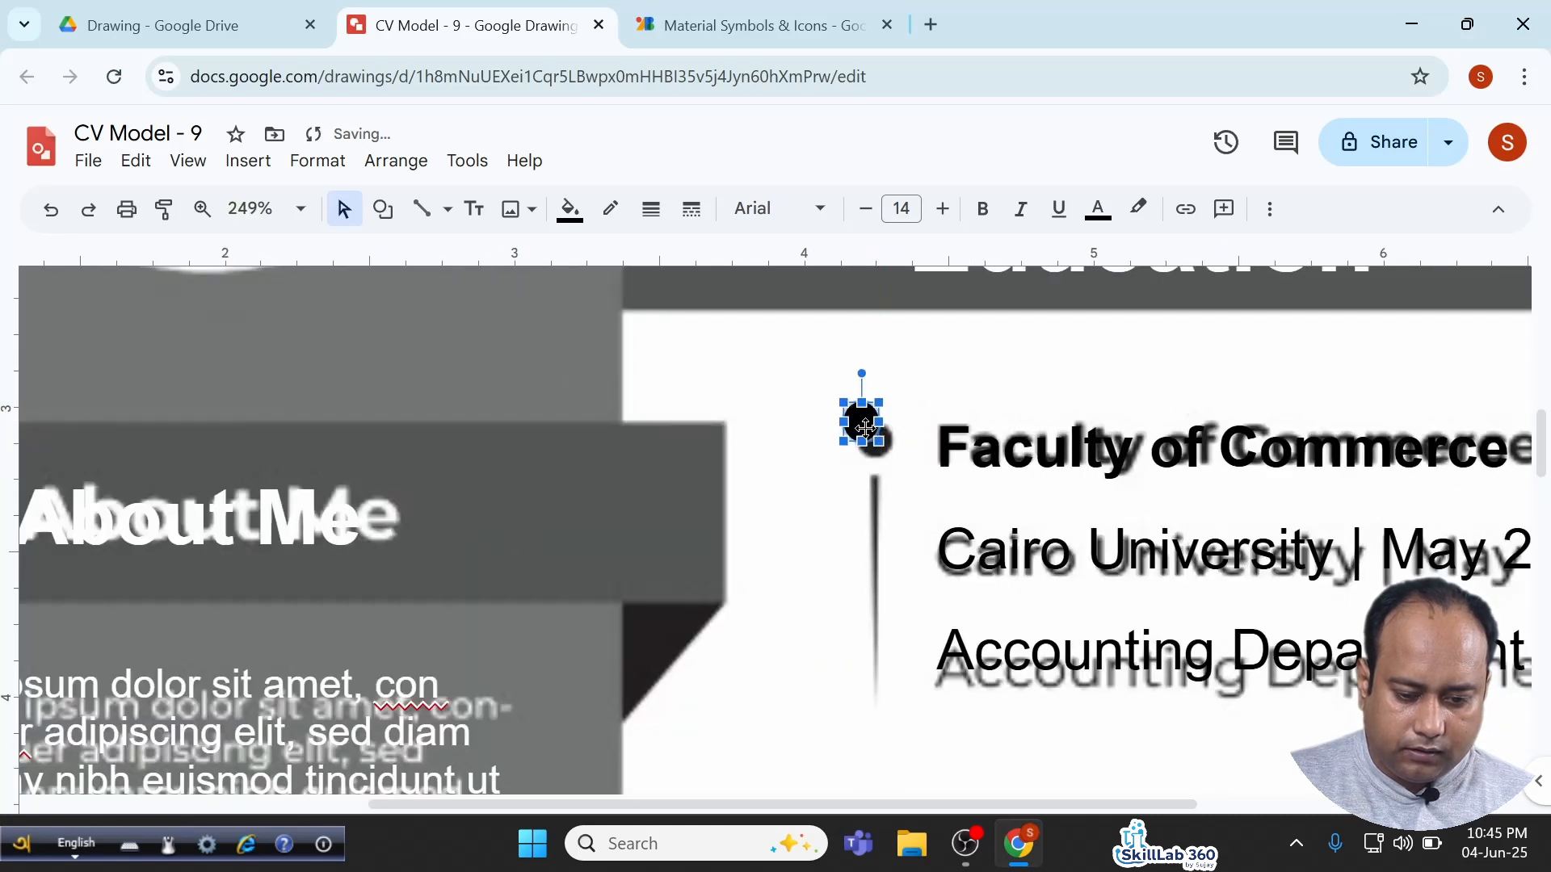
{"action": "key", "text": "ctrl+z"}
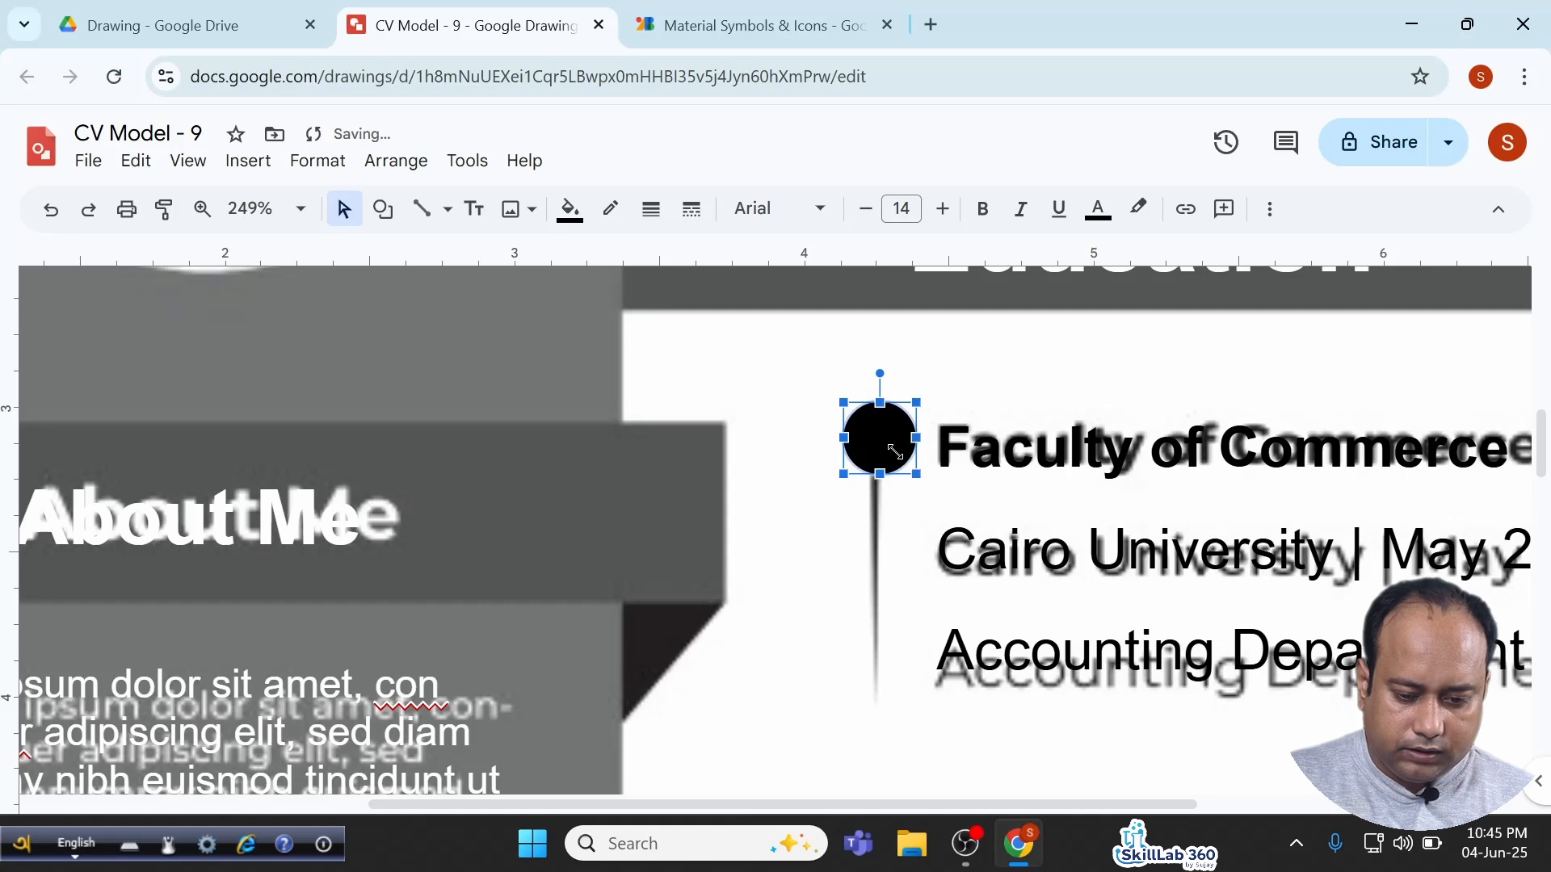
{"action": "mouse_move", "coordinate": [895, 452]}
{"action": "left_mouse_down"}
{"action": "mouse_move", "coordinate": [866, 430]}
{"action": "mouse_move", "coordinate": [874, 442]}
{"action": "left_mouse_up"}
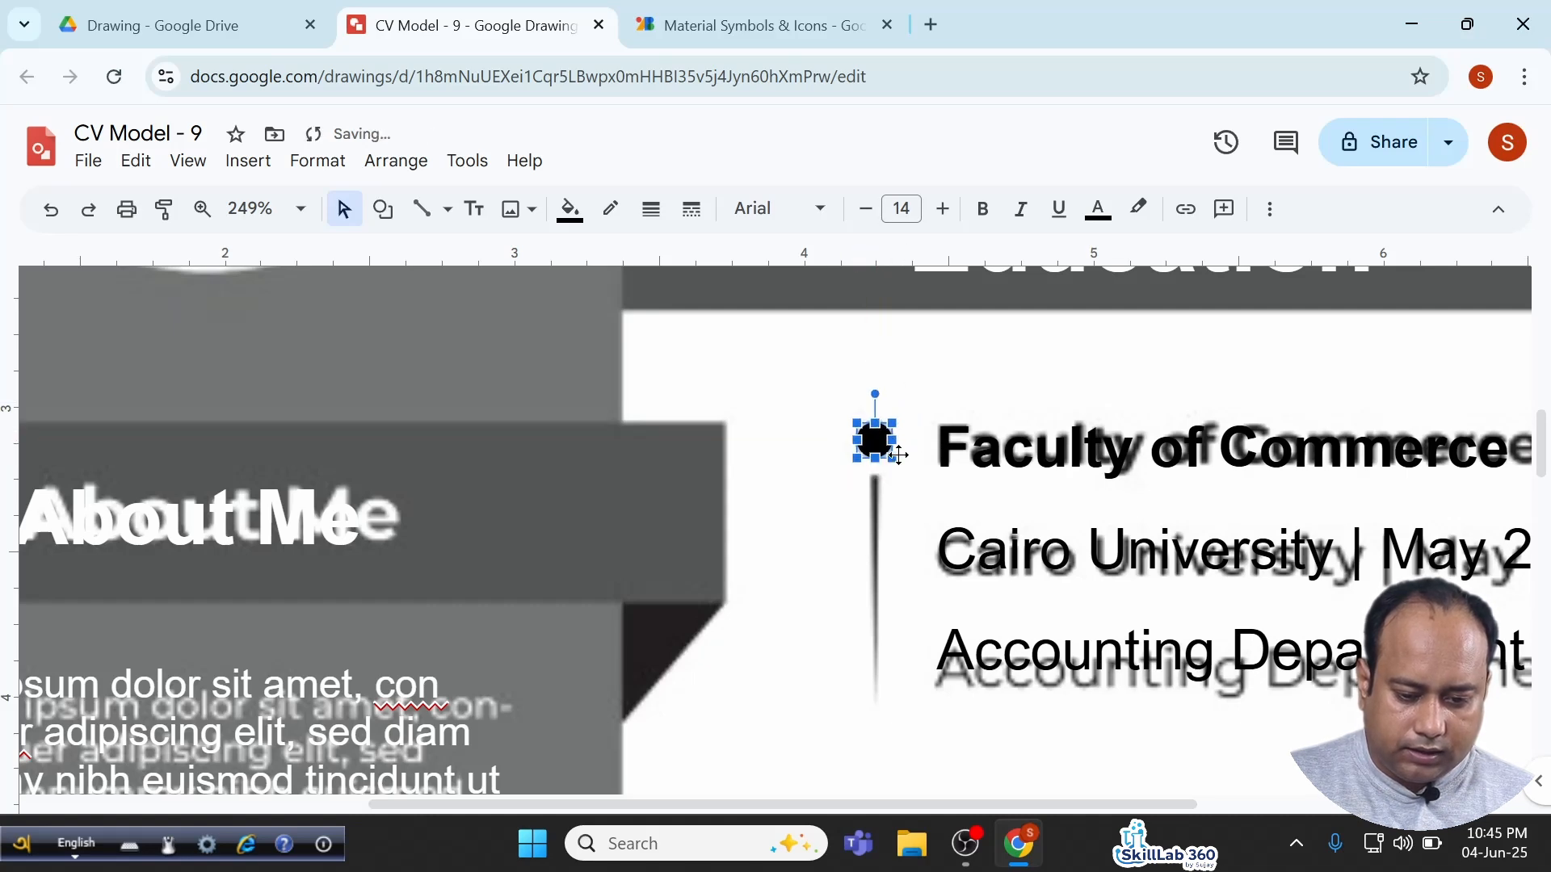
{"action": "scroll", "coordinate": [898, 455], "scroll_direction": "down", "scroll_amount": 5, "text": "ctrl"}
Draw a Flowchart: Merge inverted triangle and resize it into a thin vertical spike.
{"action": "scroll", "coordinate": [888, 447], "scroll_direction": "up", "scroll_amount": 2, "text": "ctrl"}
{"action": "left_click", "coordinate": [383, 208]}
{"action": "mouse_move", "coordinate": [436, 252]}
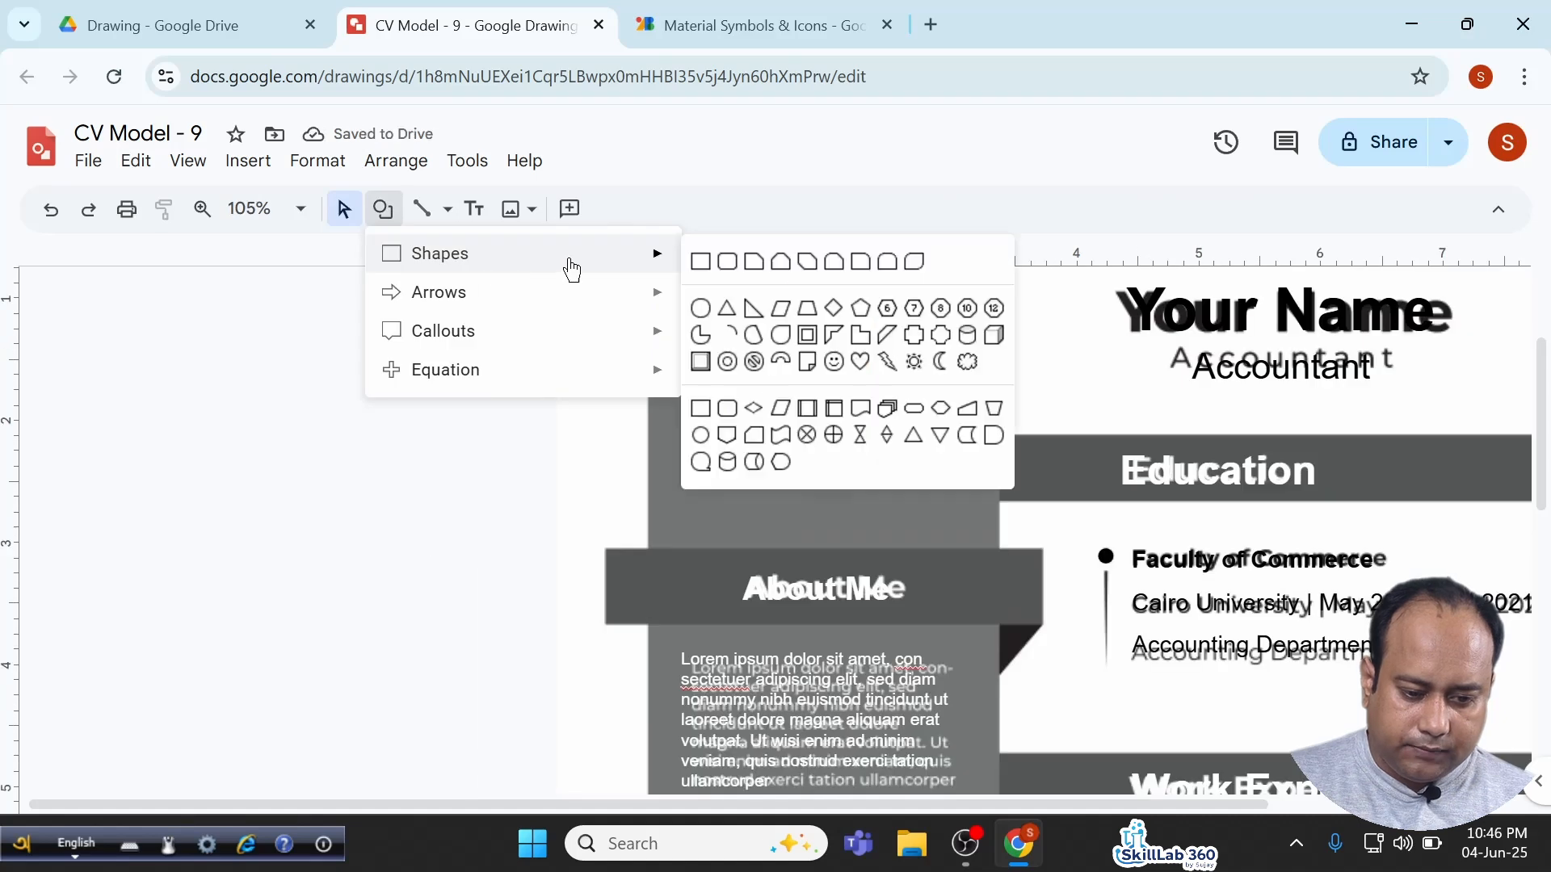
{"action": "left_click", "coordinate": [937, 438]}
{"action": "left_click_drag", "start_coordinate": [381, 376], "coordinate": [534, 585]}
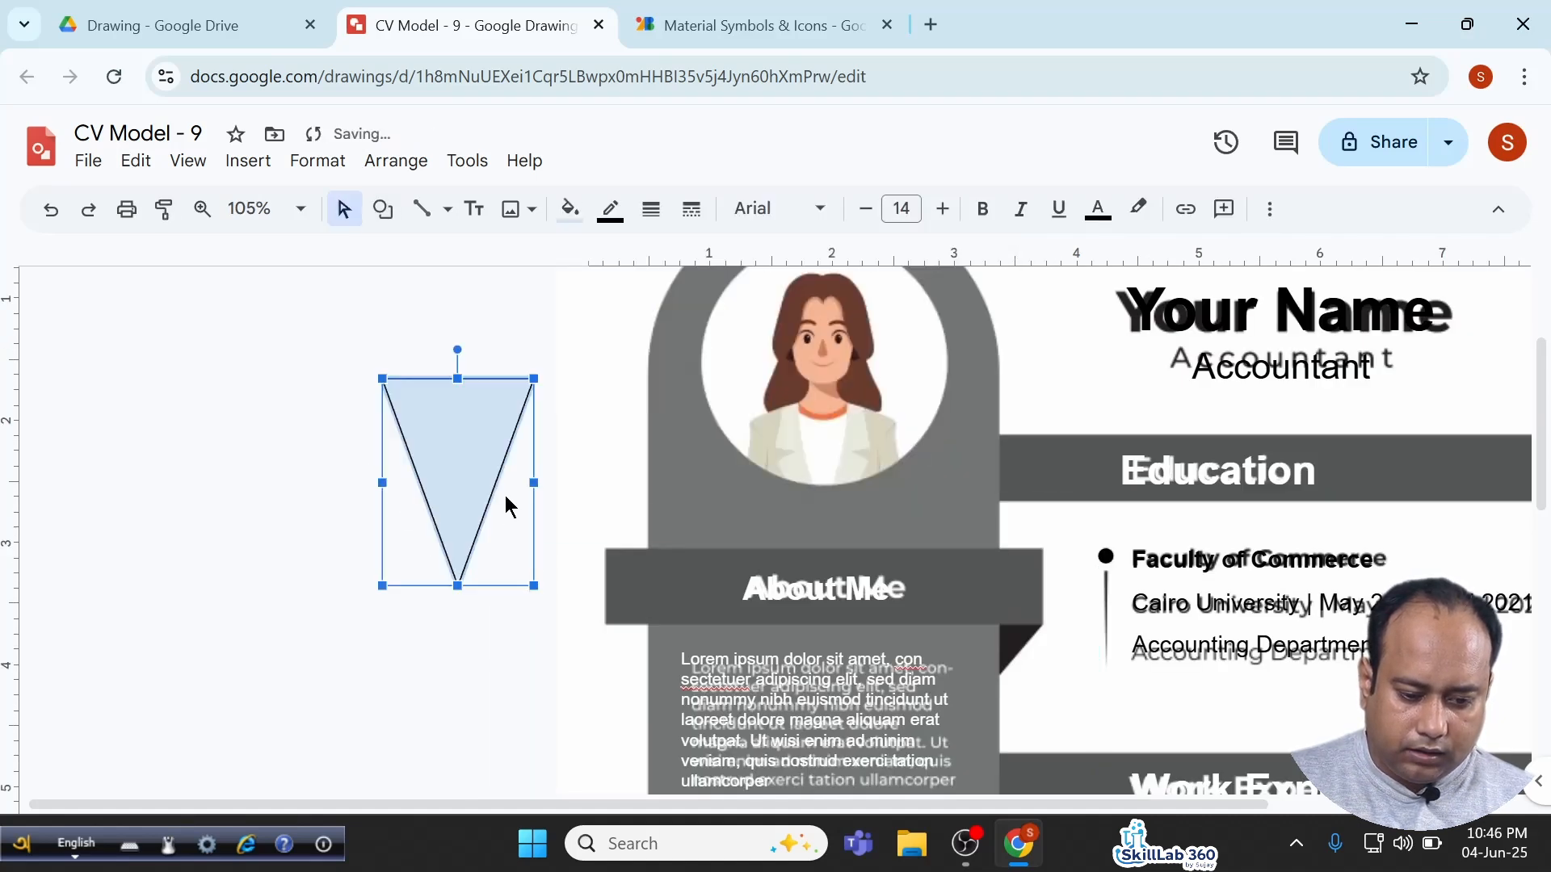
{"action": "left_click_drag", "start_coordinate": [533, 482], "coordinate": [1083, 606]}
{"action": "scroll", "coordinate": [1088, 606], "scroll_direction": "up", "scroll_amount": 3}
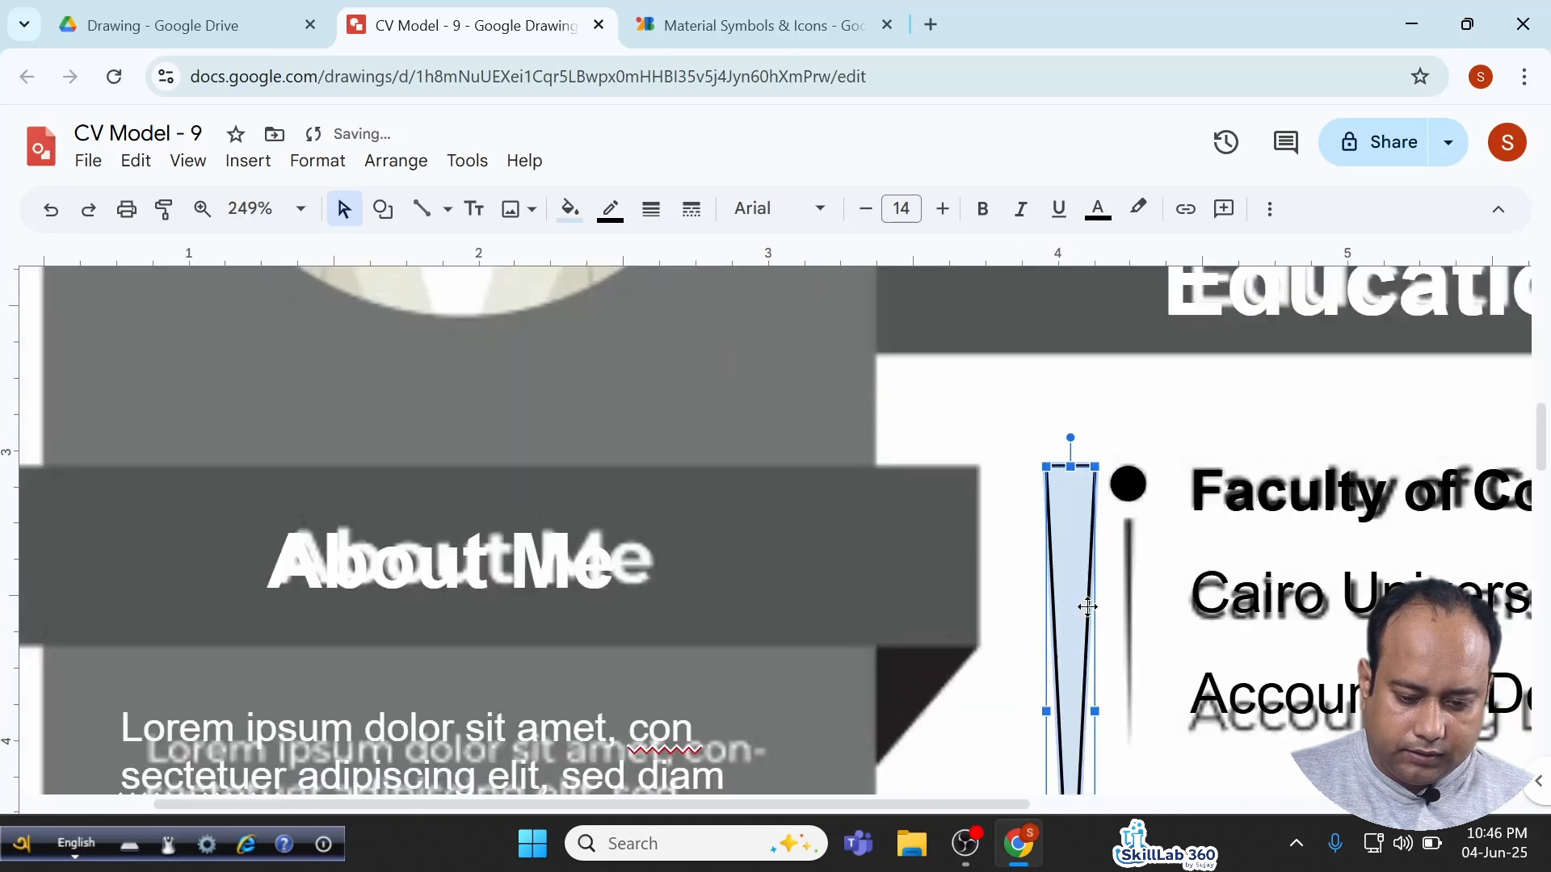
{"action": "left_click_drag", "start_coordinate": [1095, 712], "coordinate": [1074, 711]}
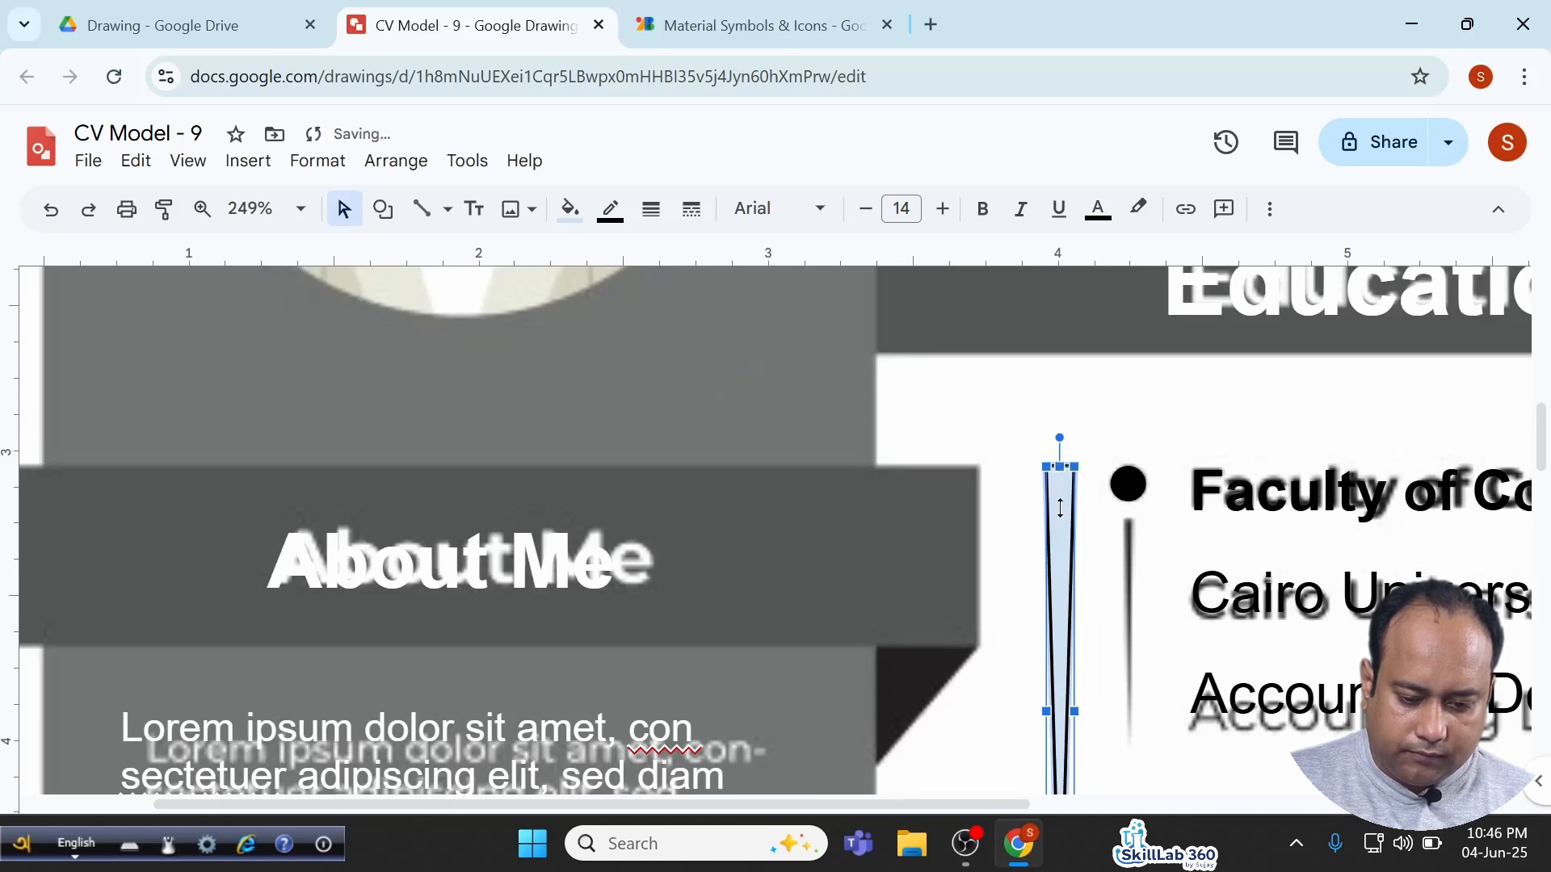
{"action": "left_click_drag", "start_coordinate": [1059, 467], "coordinate": [1097, 564]}
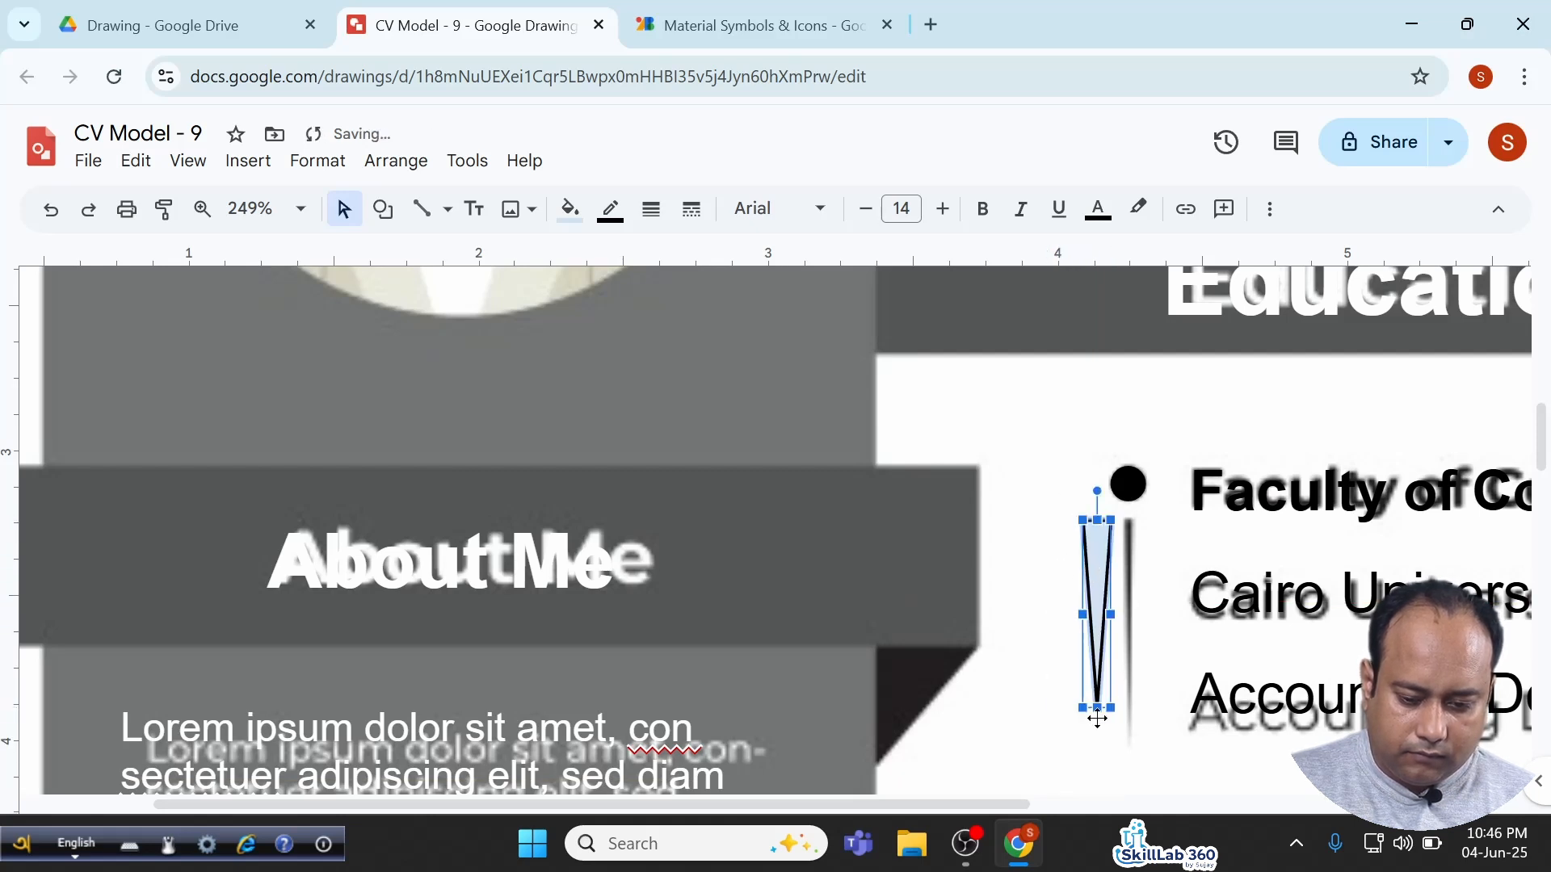
{"action": "left_click_drag", "start_coordinate": [1097, 739], "coordinate": [1098, 760]}
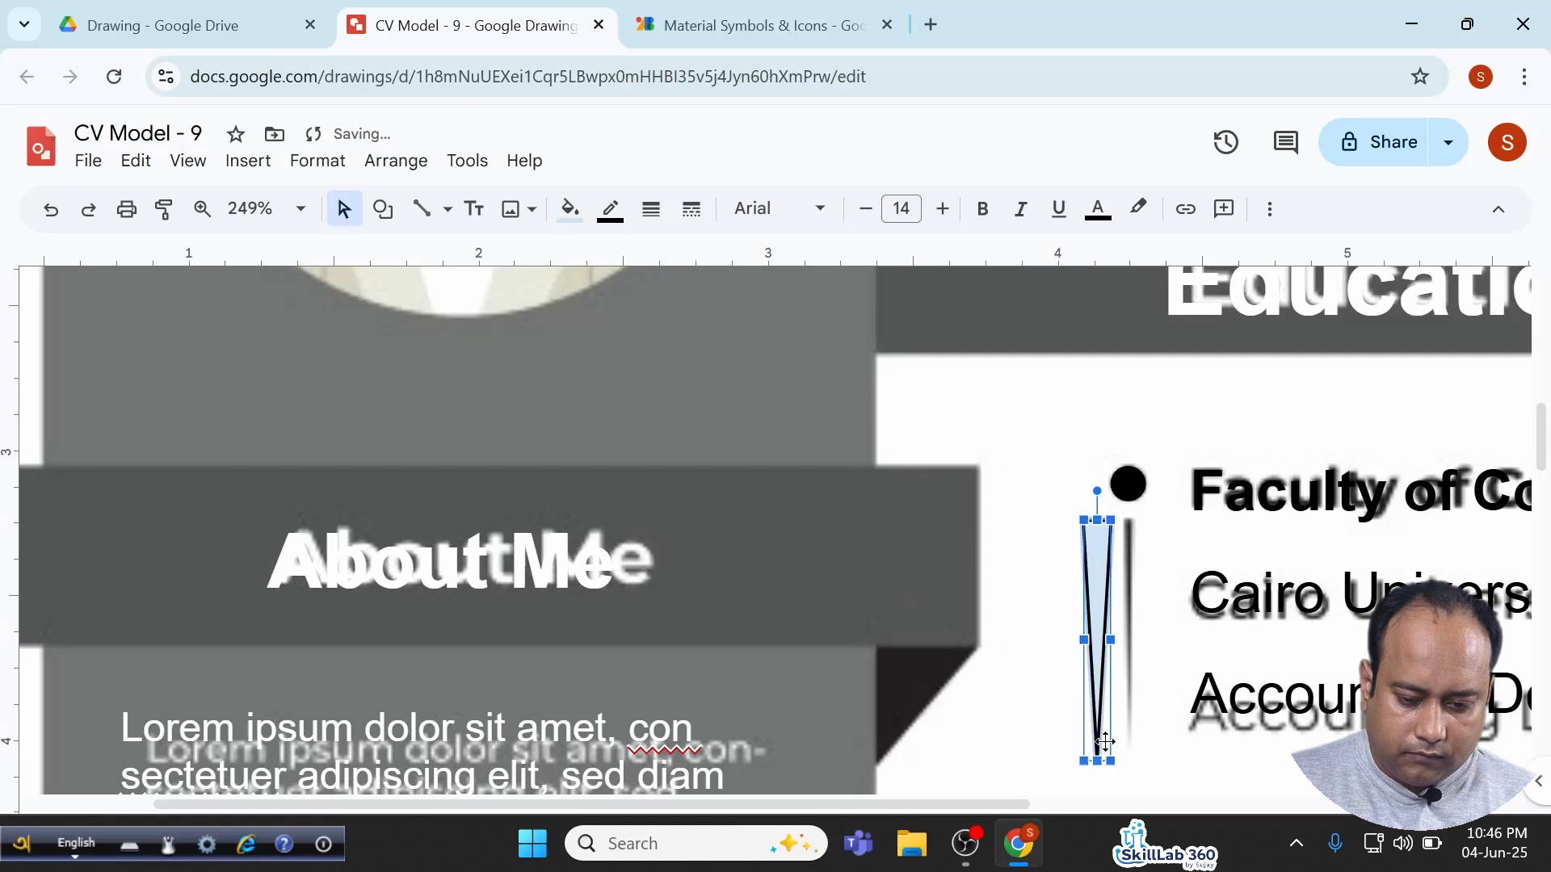
{"action": "scroll", "coordinate": [1139, 625], "scroll_direction": "up", "scroll_amount": 5}
{"action": "left_click_drag", "start_coordinate": [1048, 669], "coordinate": [986, 669]}
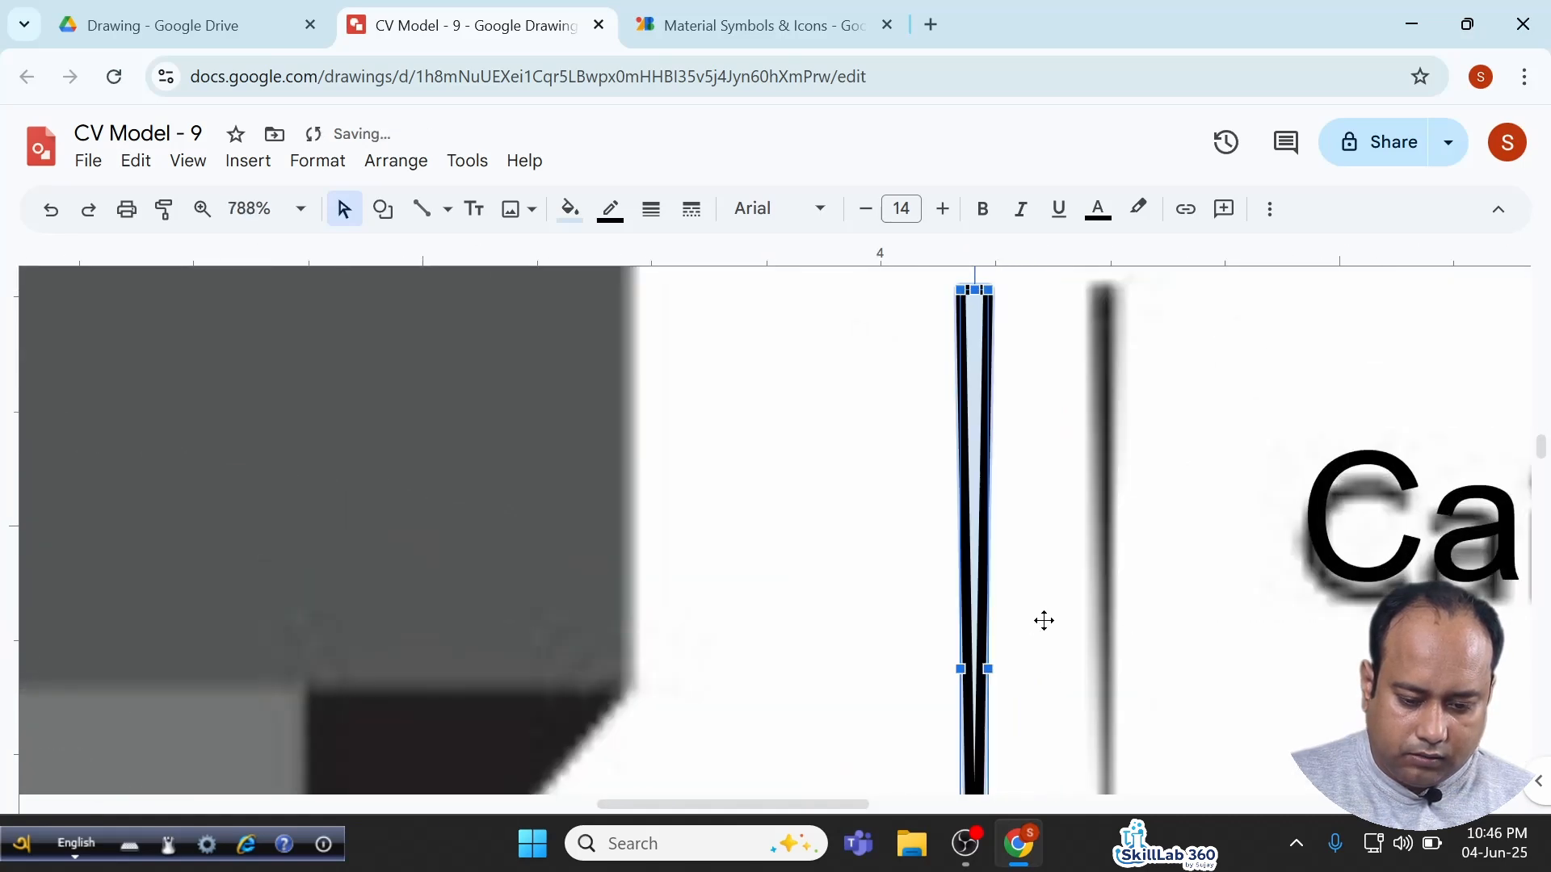
{"action": "scroll", "coordinate": [1042, 620], "scroll_direction": "down", "scroll_amount": 5}
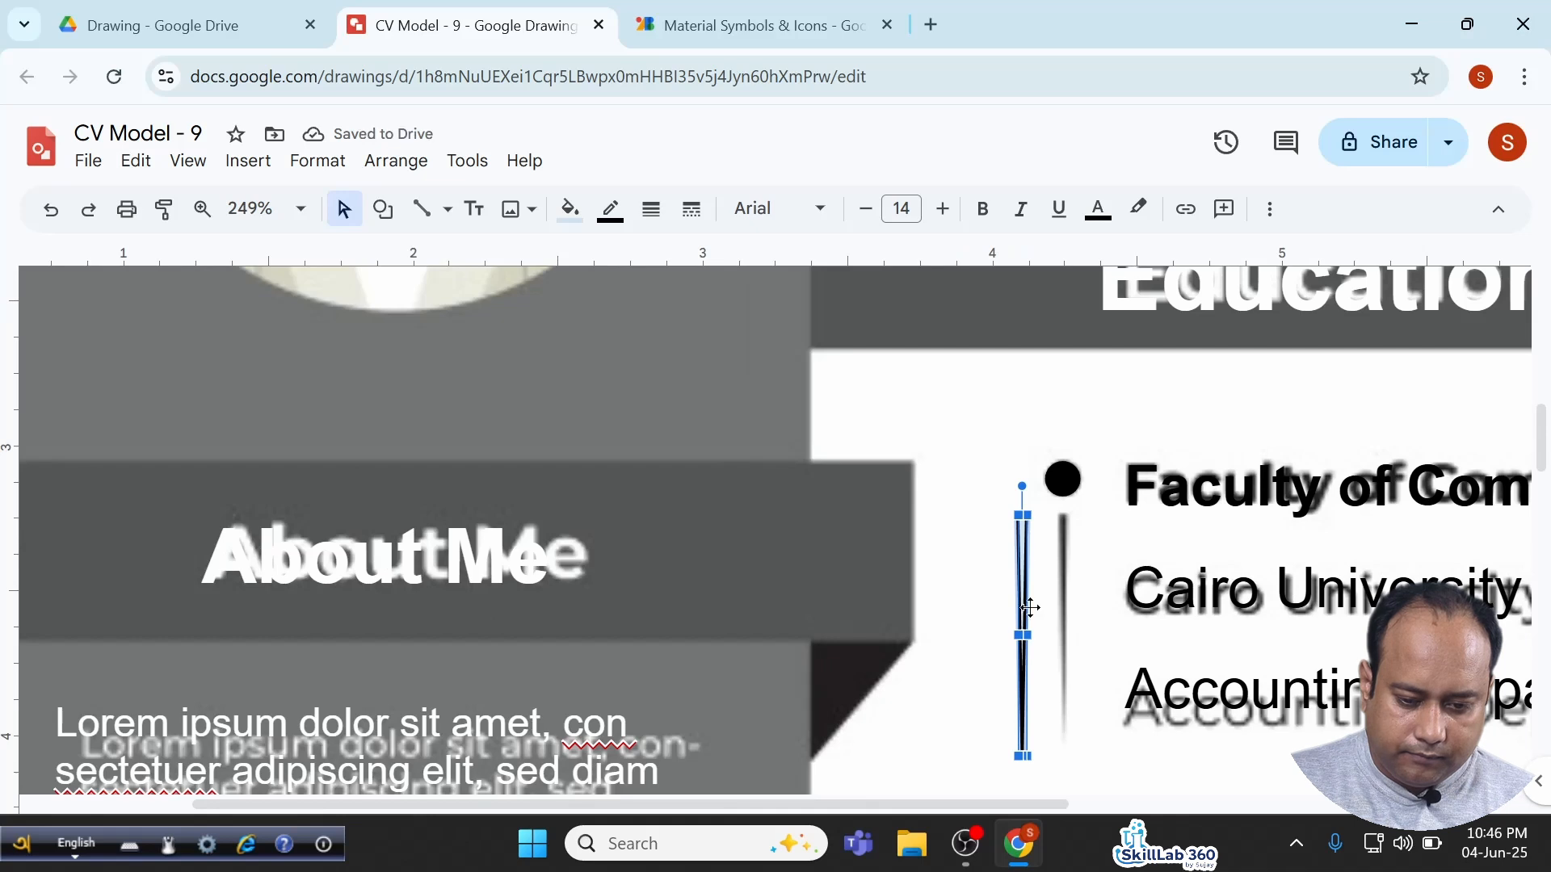
Fill the spike with black and set its border to Transparent.
{"action": "left_click", "coordinate": [570, 210]}
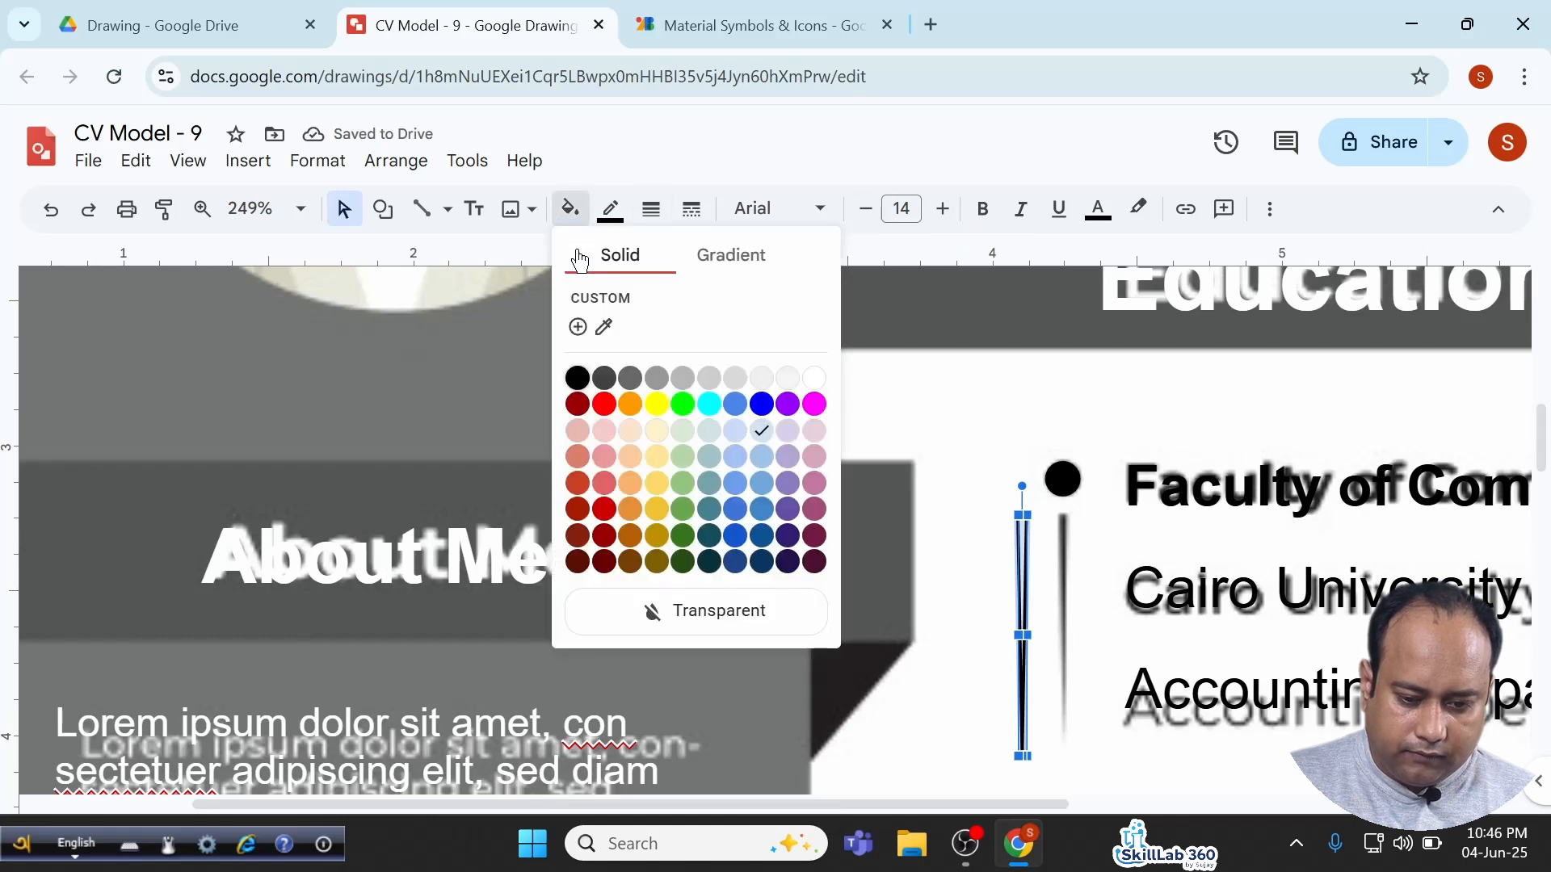
{"action": "left_click", "coordinate": [576, 387]}
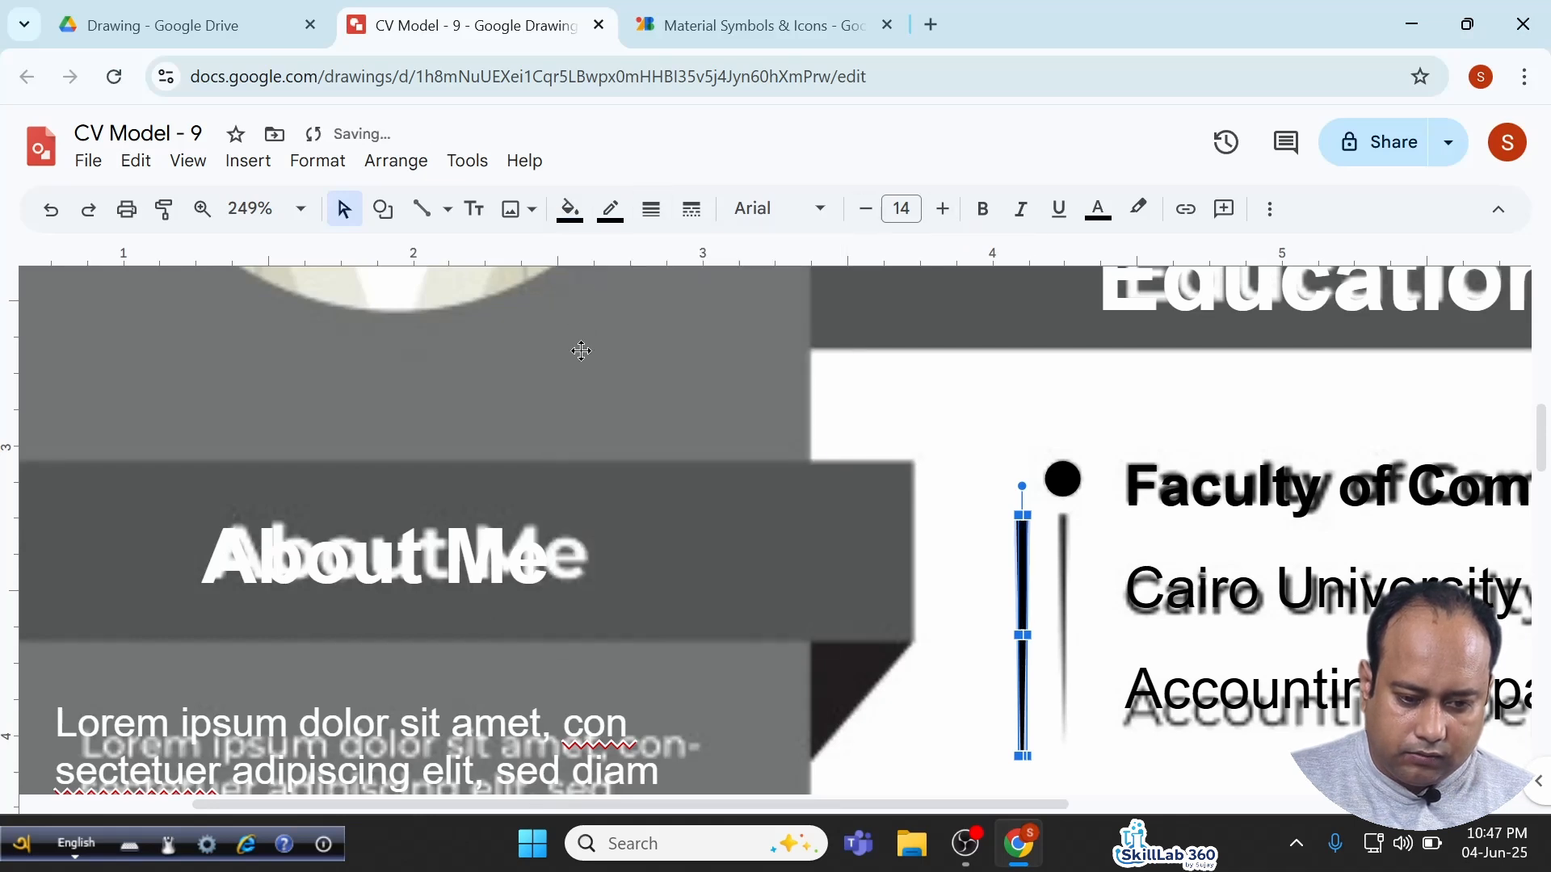
{"action": "left_click", "coordinate": [610, 210]}
{"action": "left_click", "coordinate": [771, 590]}
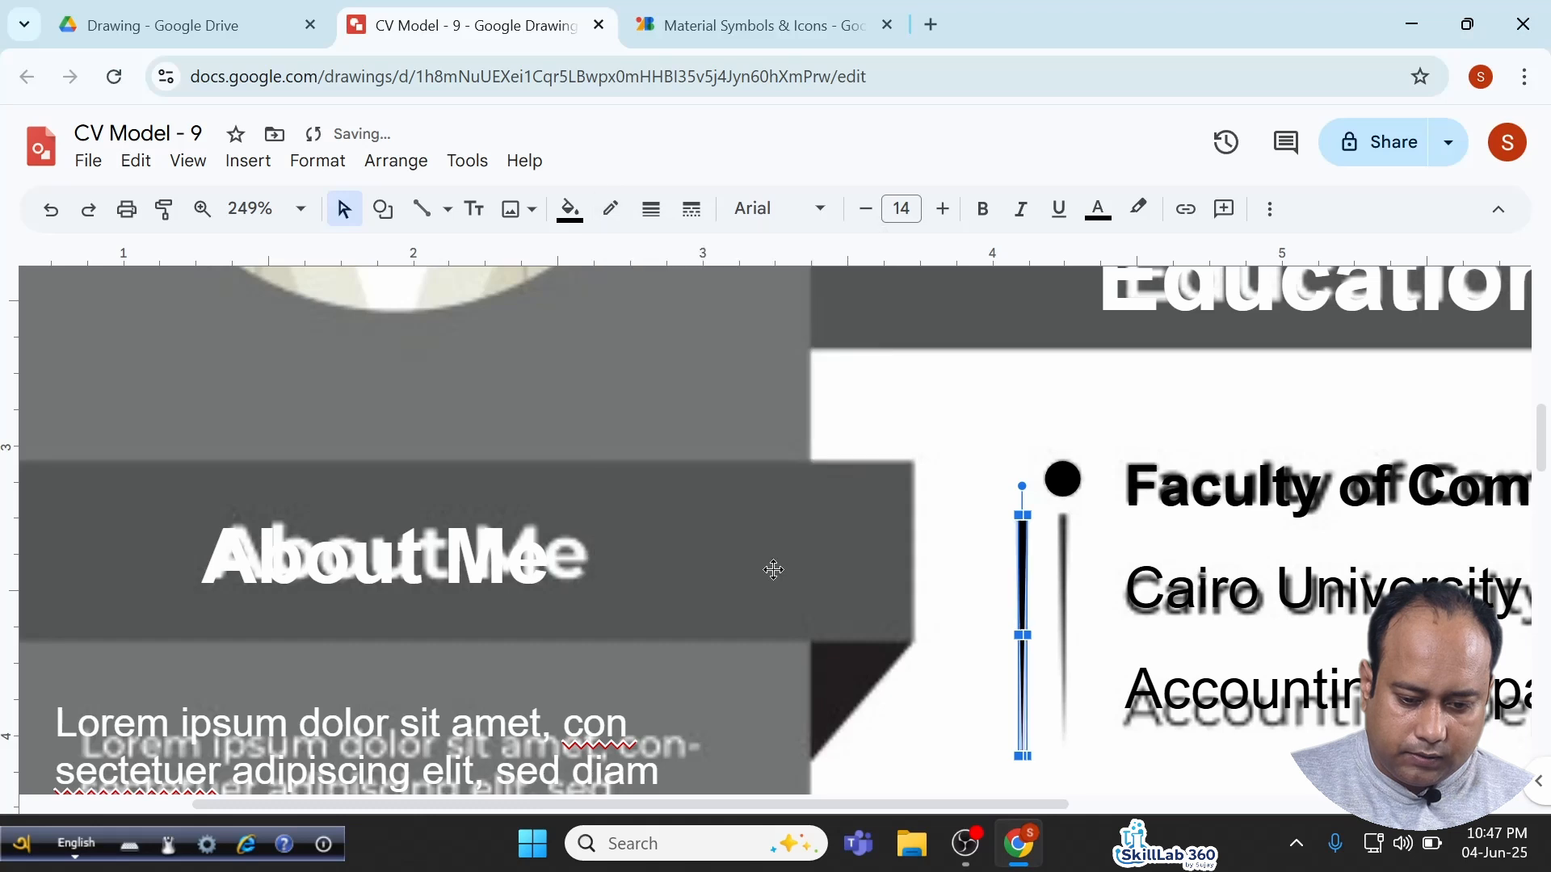
{"action": "left_click", "coordinate": [955, 422]}
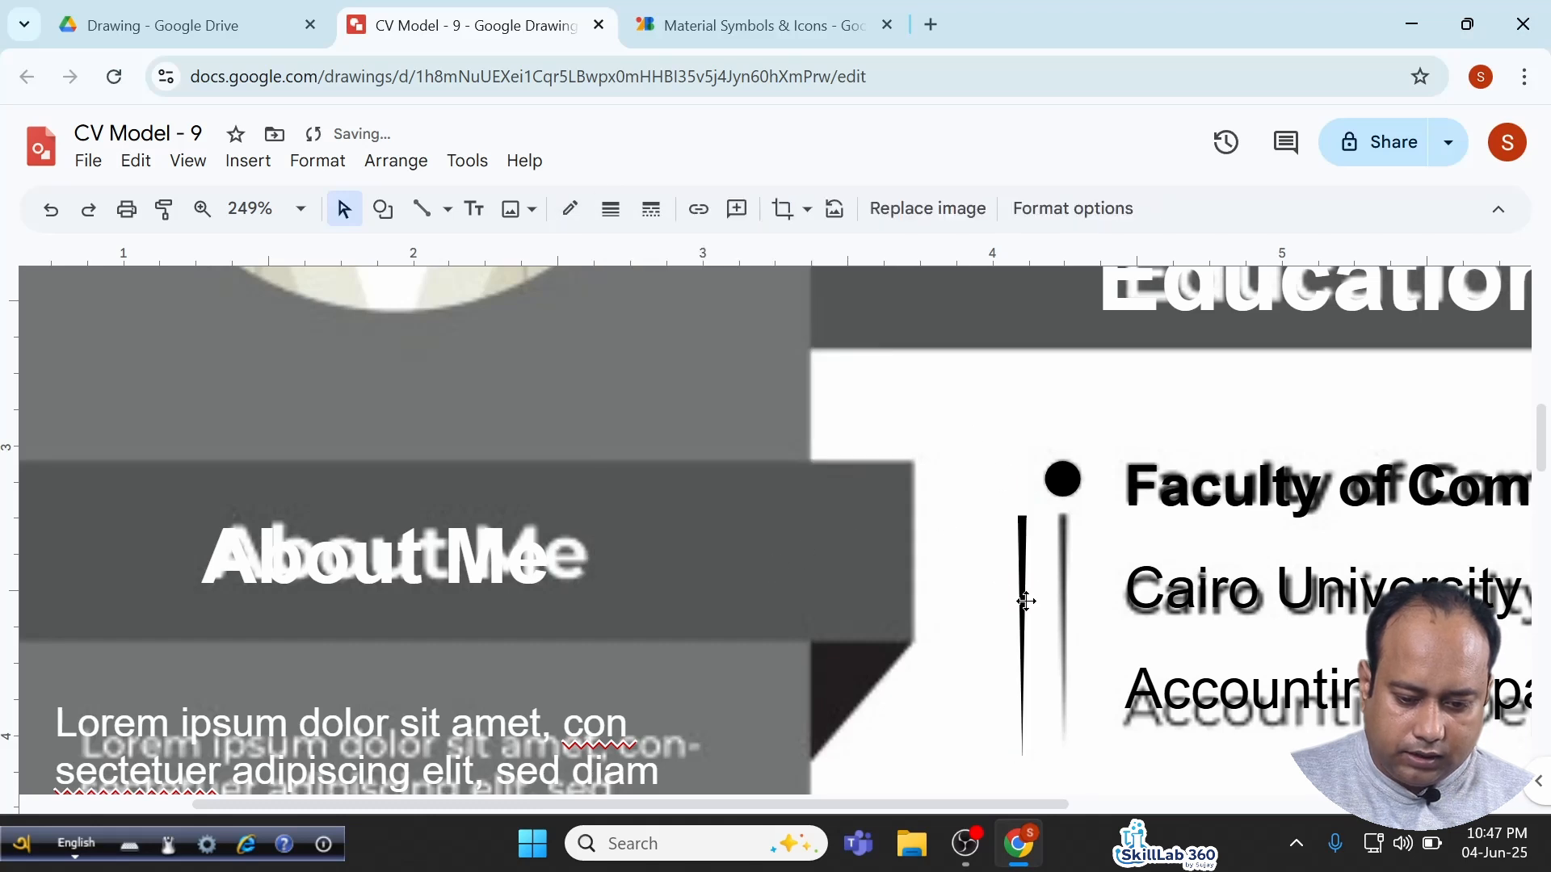
Position the tapered line directly beneath the Faculty of Commerce dot.
{"action": "scroll", "coordinate": [1029, 582], "scroll_direction": "up", "scroll_amount": 2}
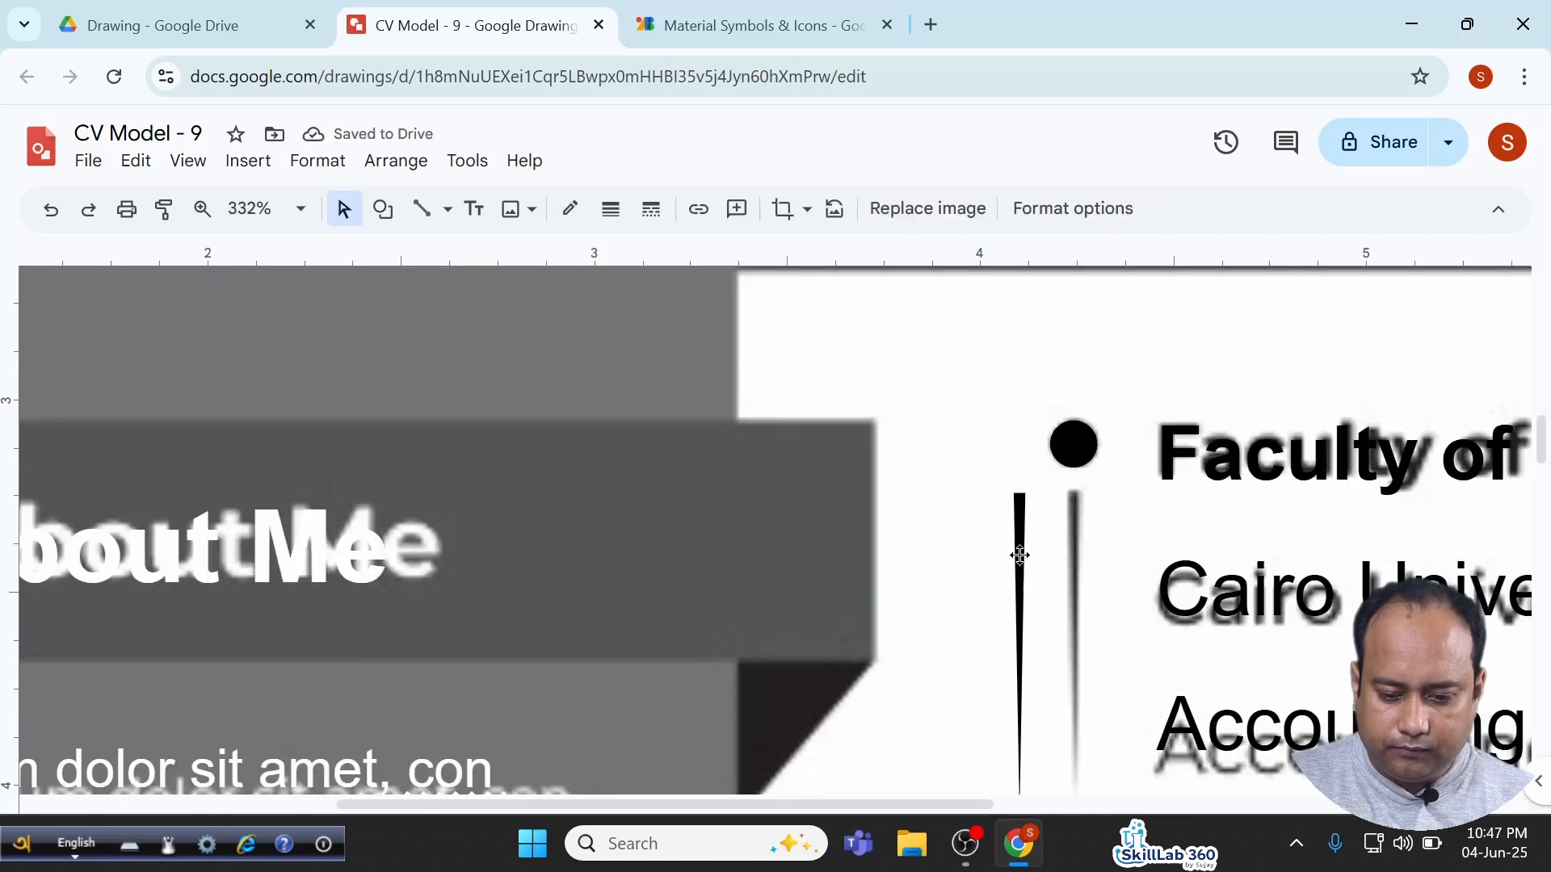
{"action": "left_click", "coordinate": [1019, 544]}
{"action": "left_click_drag", "start_coordinate": [1077, 552], "coordinate": [1077, 552]}
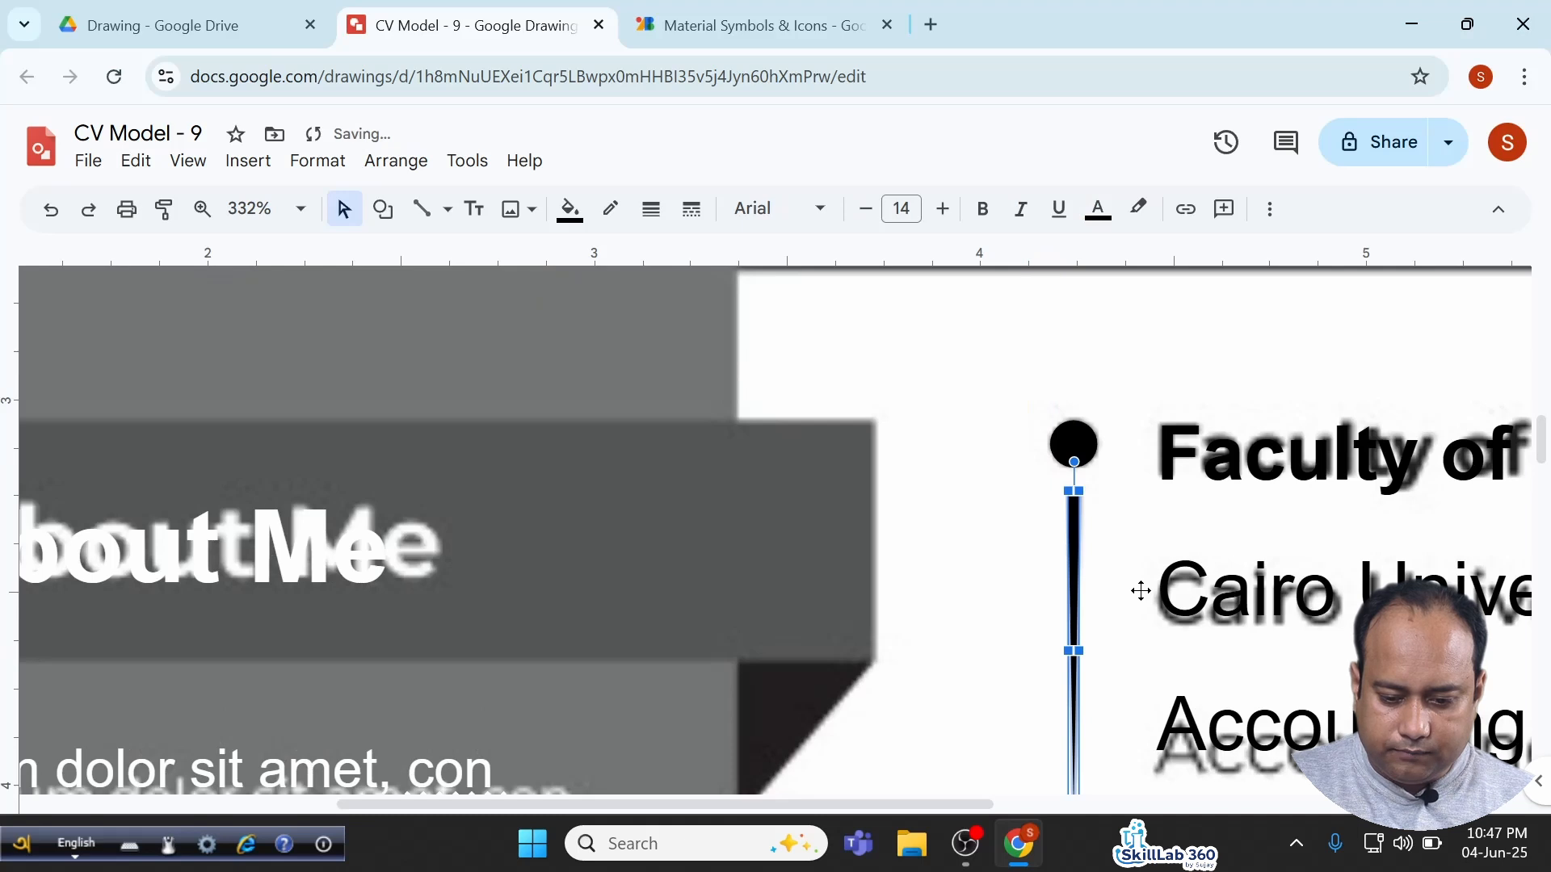
{"action": "scroll", "coordinate": [1141, 590], "scroll_direction": "down", "scroll_amount": 2}
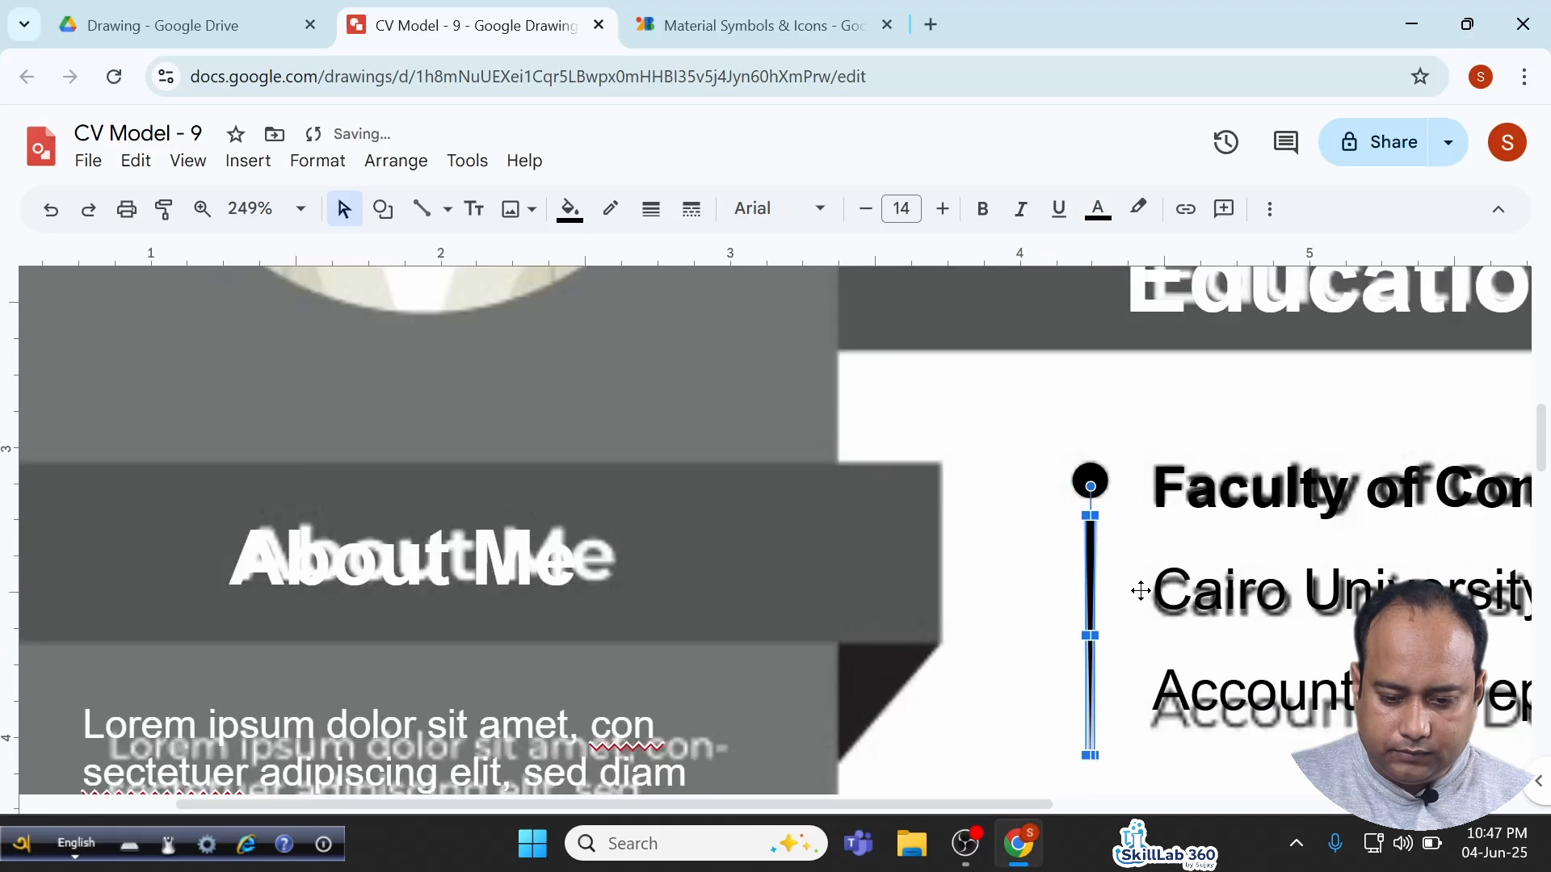
Group the dot and tapered line into a single marker.
{"action": "left_click", "coordinate": [1092, 475], "text": "shift"}
{"action": "right_click", "coordinate": [1093, 471]}
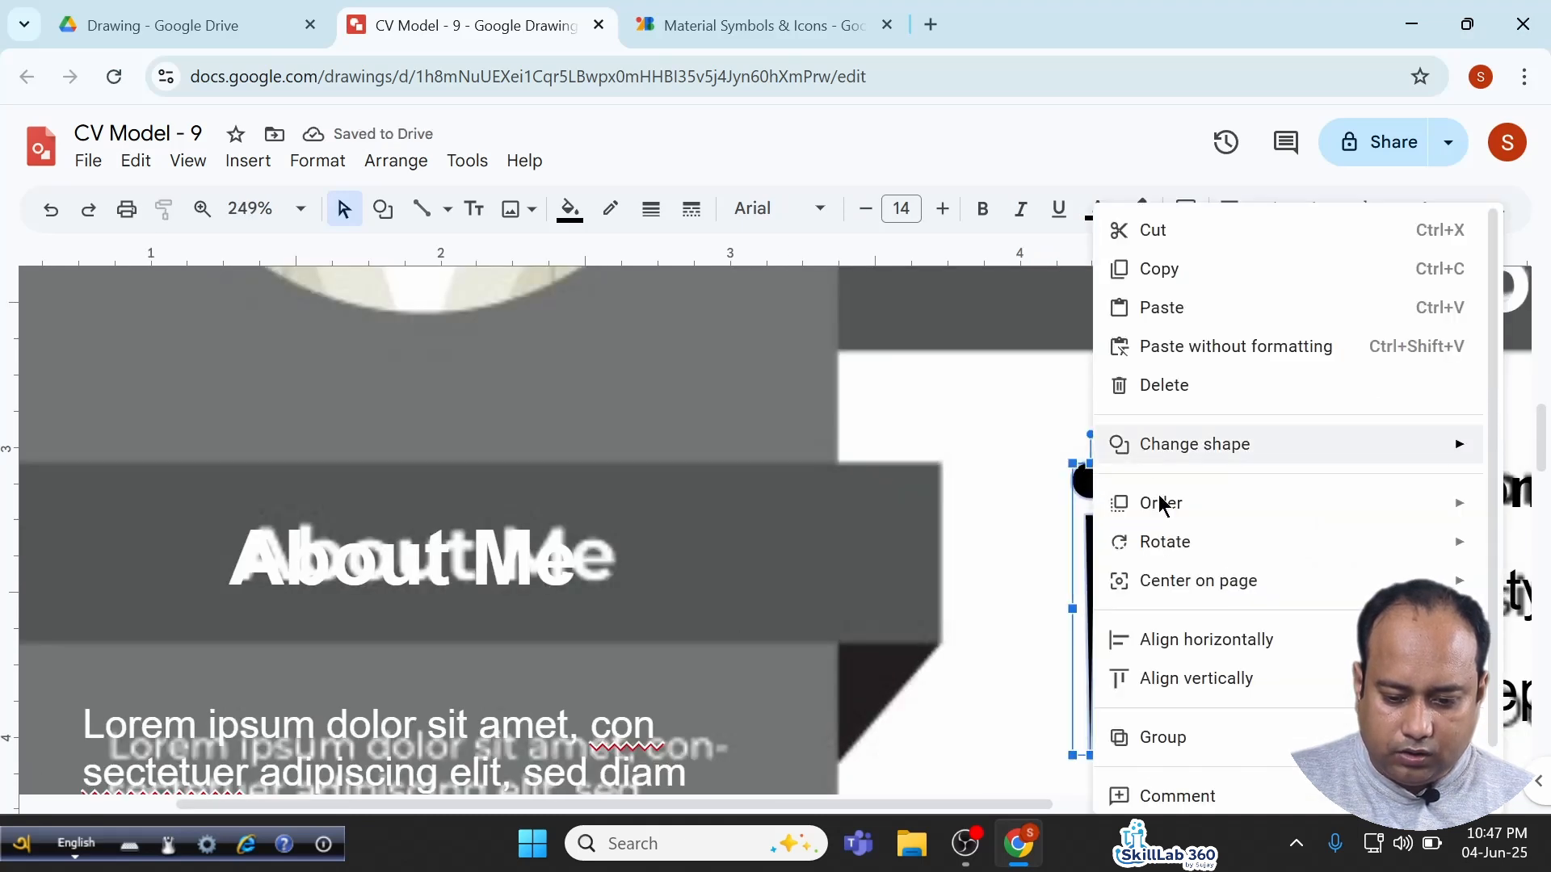
{"action": "left_click", "coordinate": [1163, 737]}
Duplicate the marker with Ctrl+D and place the copy beside Job Position Here.
{"action": "scroll", "coordinate": [1143, 584], "scroll_direction": "down", "scroll_amount": 5}
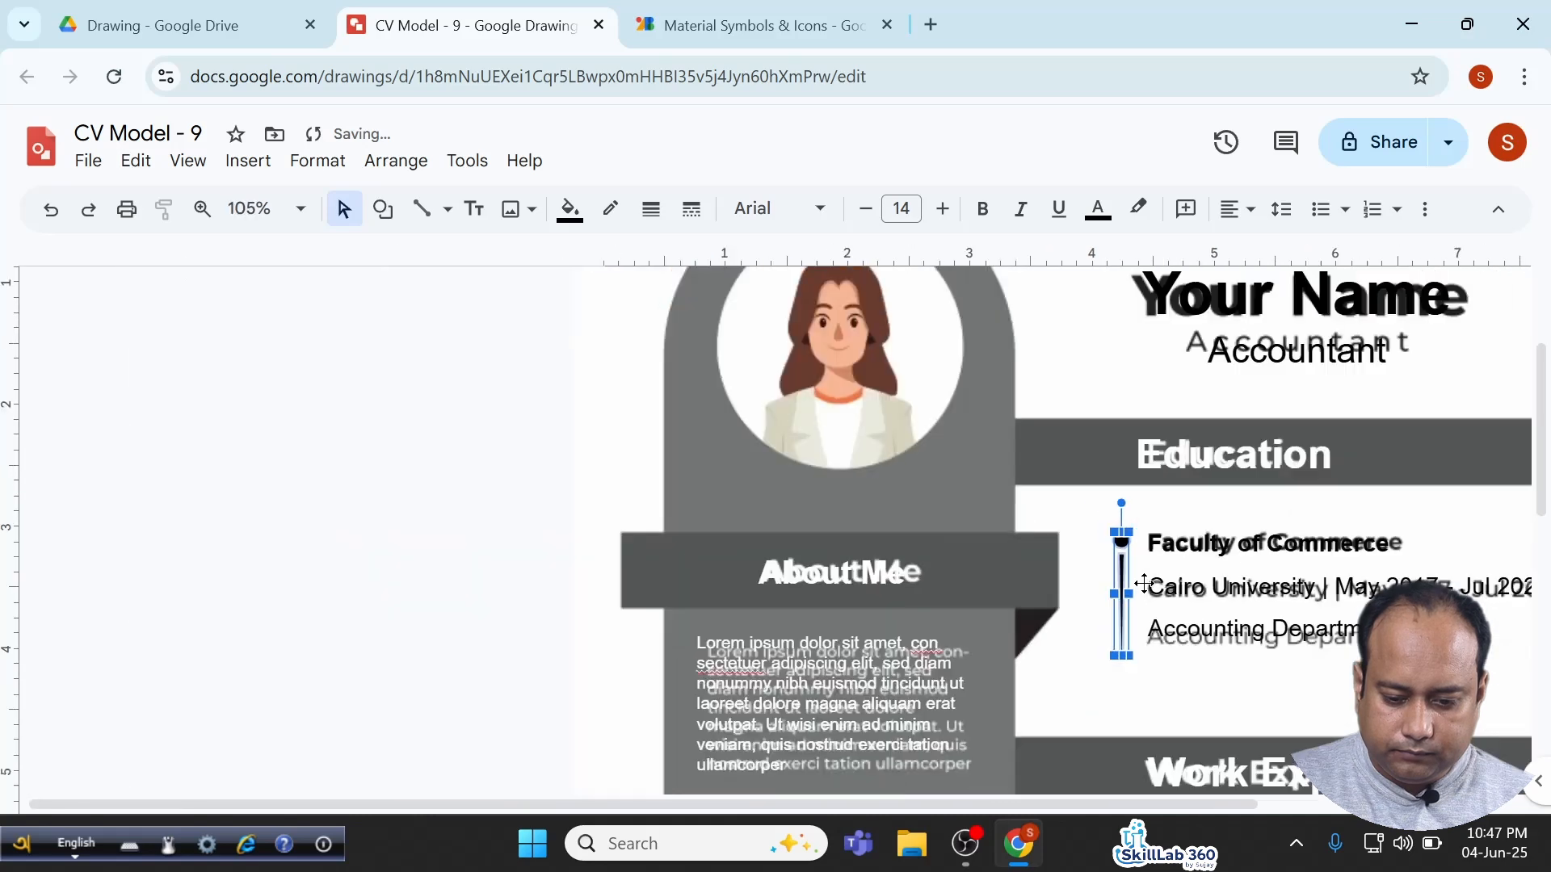
{"action": "scroll", "coordinate": [1144, 583], "scroll_direction": "right", "scroll_amount": 4}
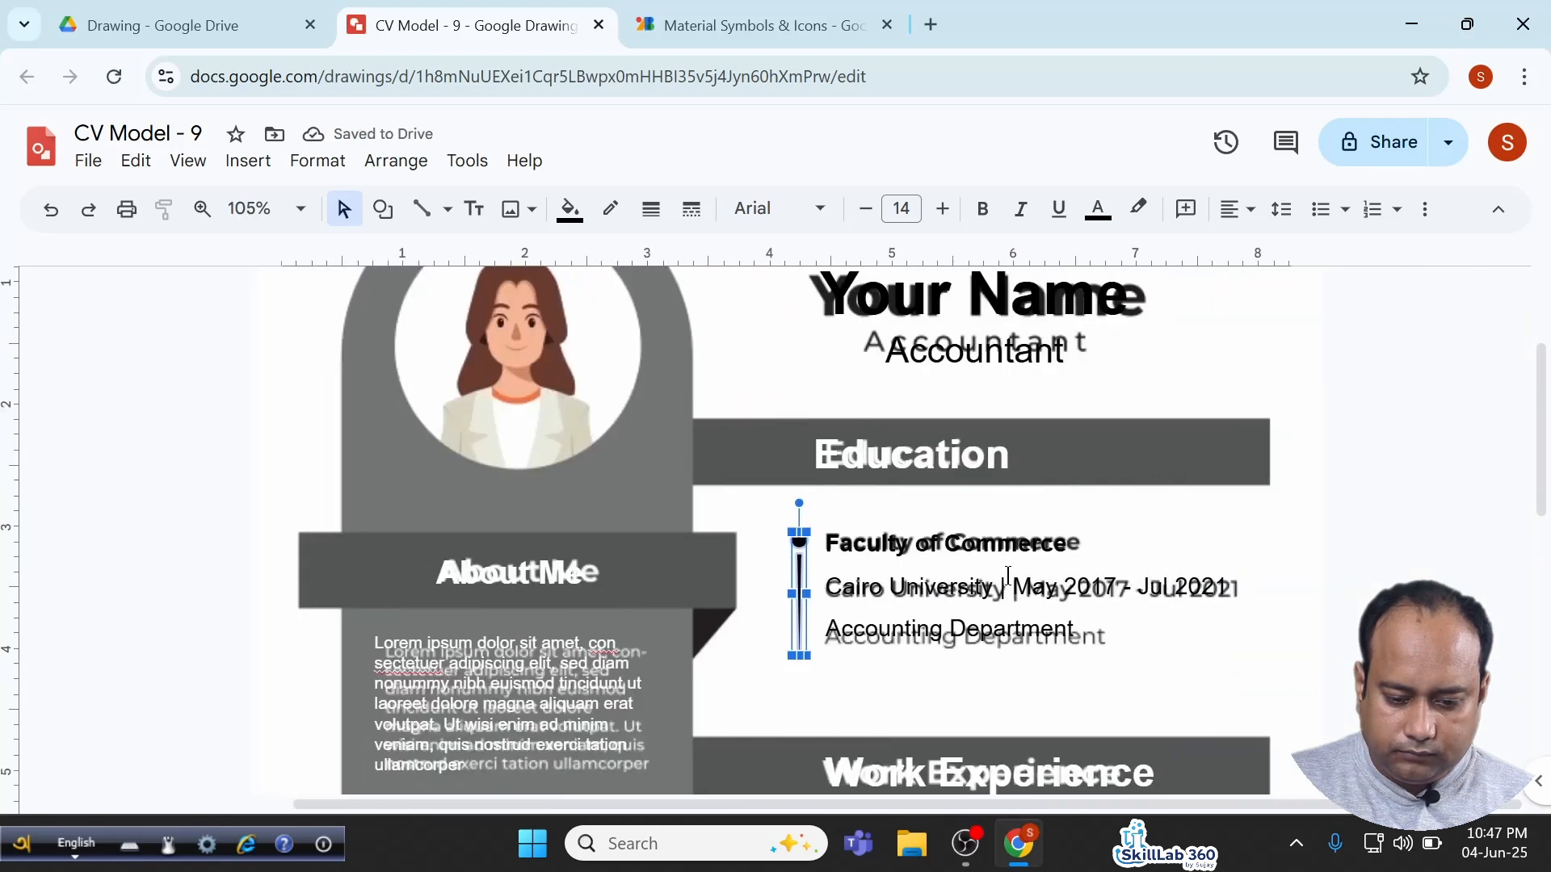
{"action": "scroll", "coordinate": [1144, 583], "scroll_direction": "down", "scroll_amount": 3}
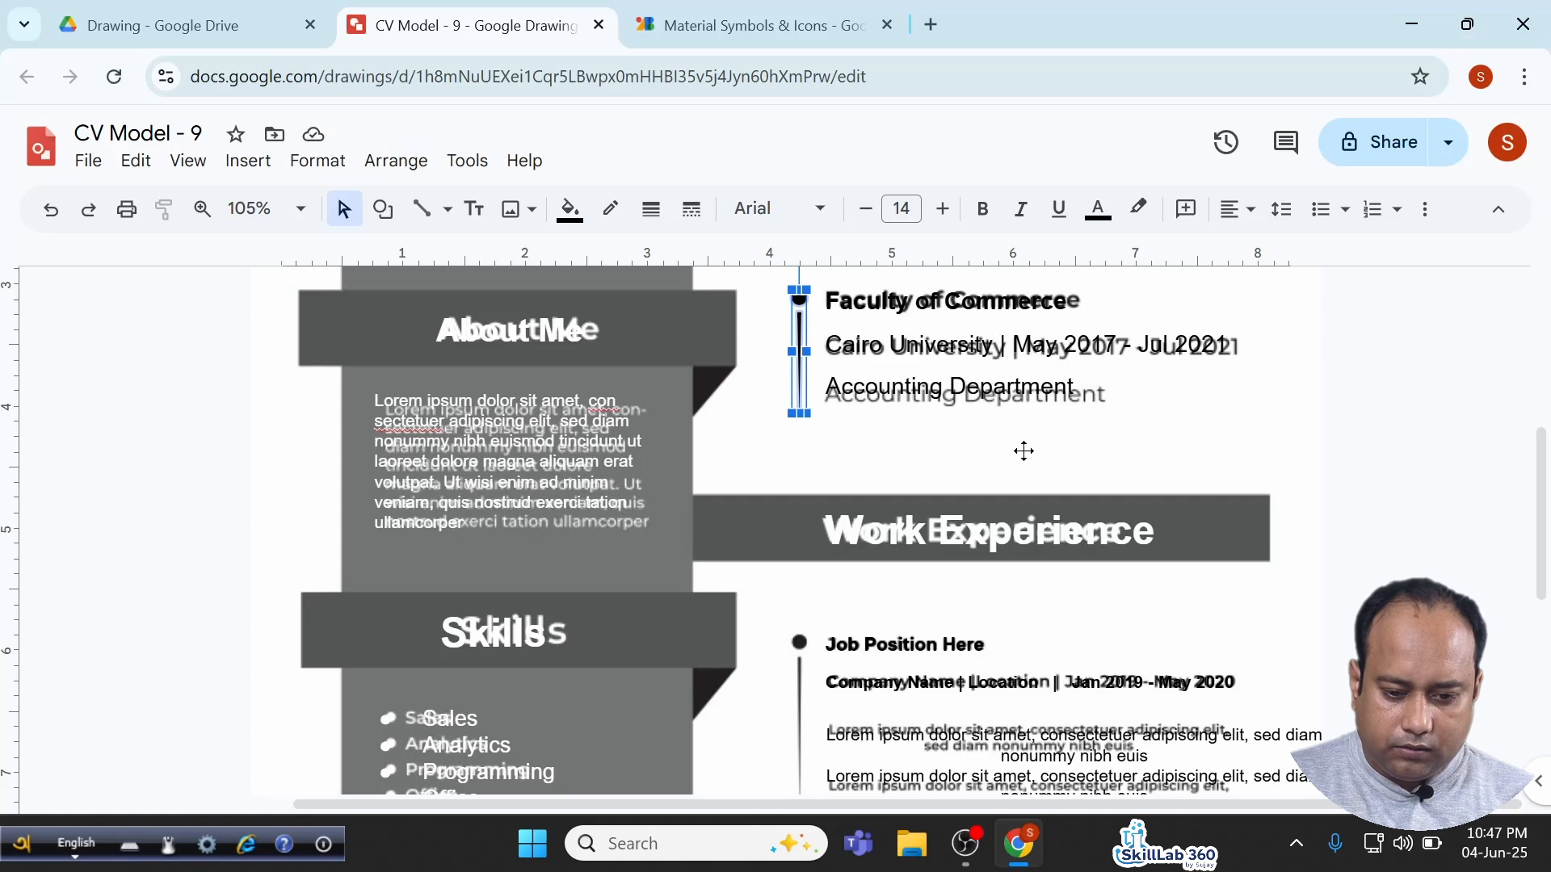
{"action": "key", "text": "ctrl+d"}
{"action": "left_click_drag", "start_coordinate": [821, 440], "coordinate": [802, 649]}
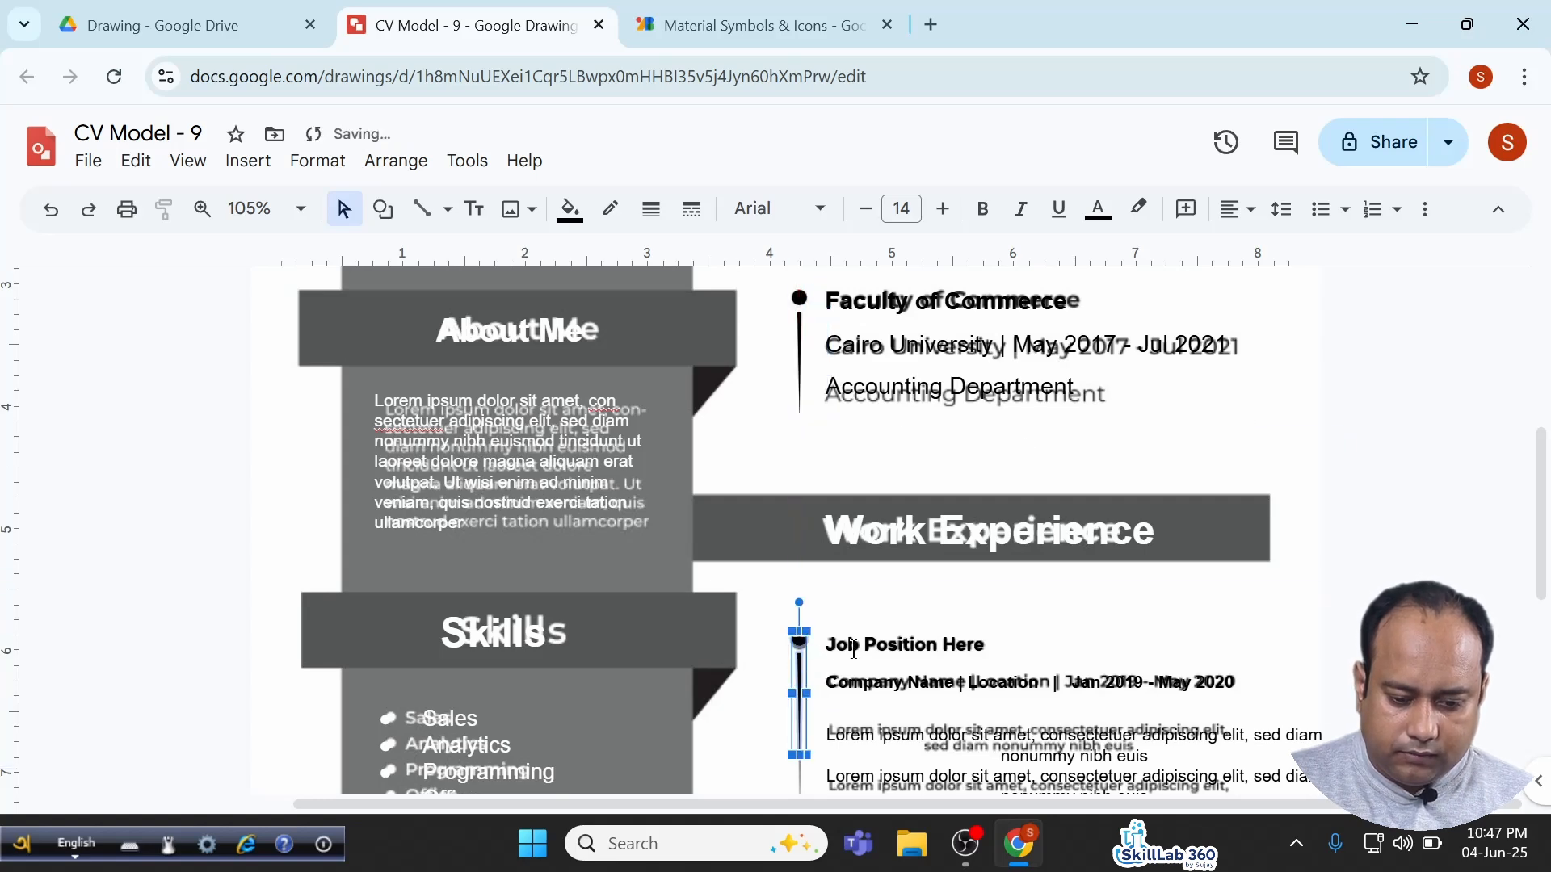